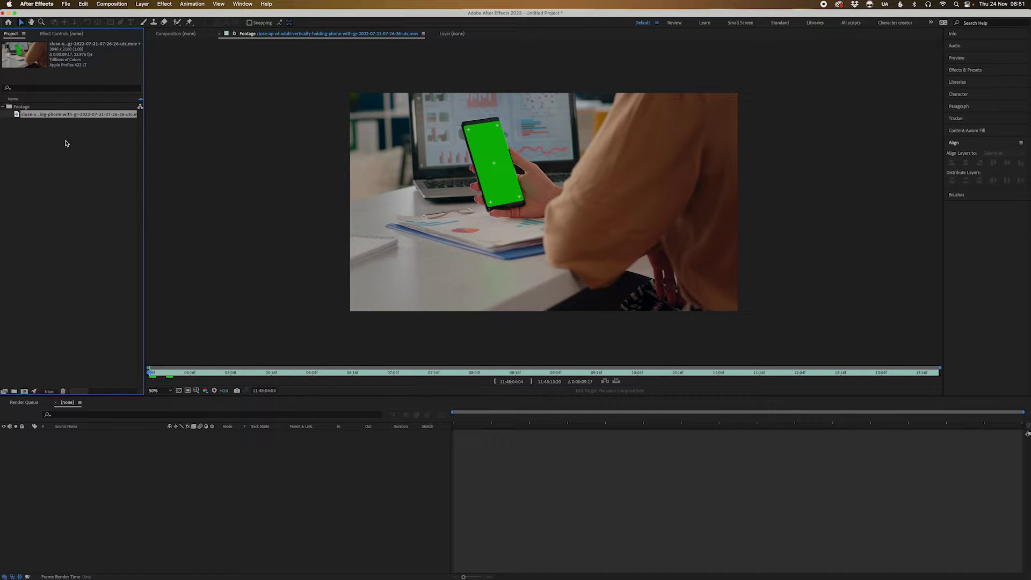
# Step: Create a new composition from the close-up phone footage clip in the Footage folder
pyautogui.click(87, 163)
pyautogui.click(45, 116)
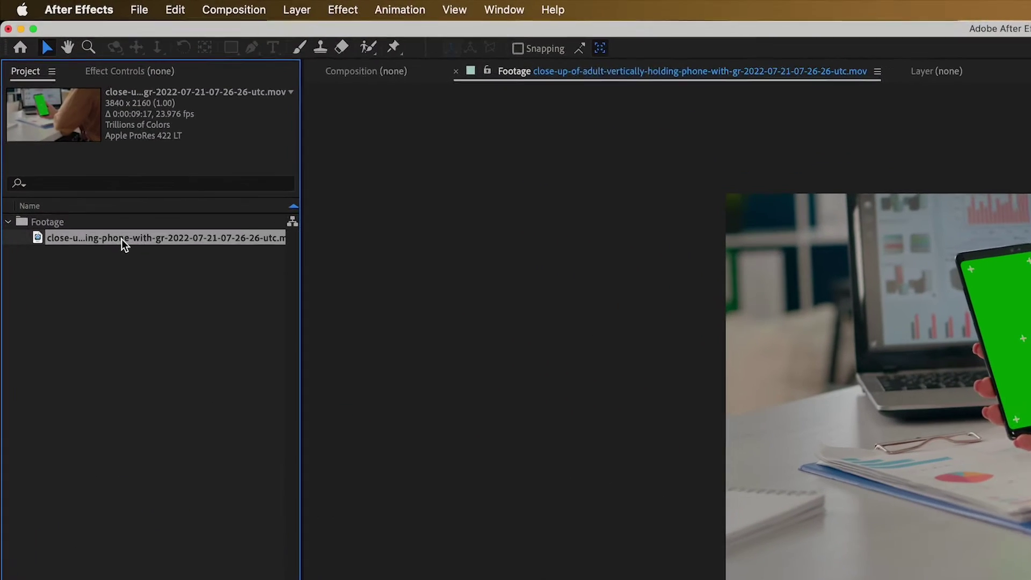
pyautogui.moveTo(59, 123); pyautogui.dragTo(29, 416)
pyautogui.moveTo(104, 334); pyautogui.dragTo(102, 329)
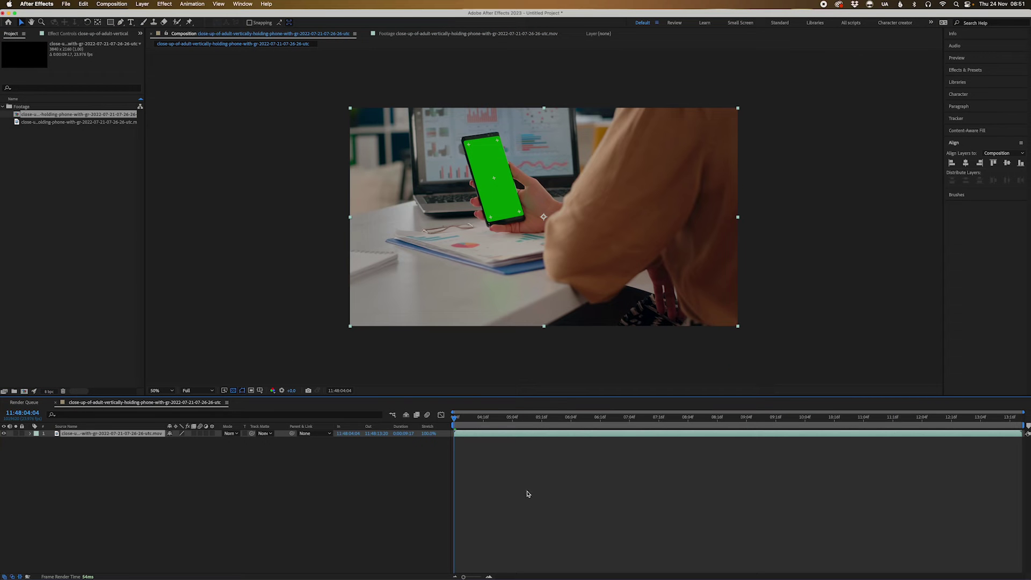
pyautogui.click(527, 494)
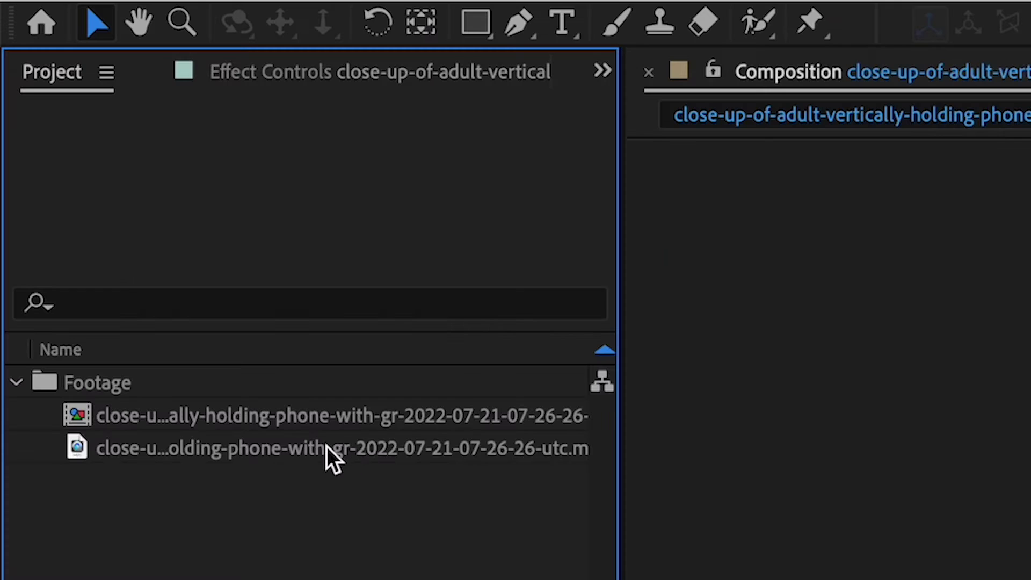
# Step: Set the composition's start timecode to 0:00:00:00 and its duration to 0:00:05:00
pyautogui.click(78, 122)
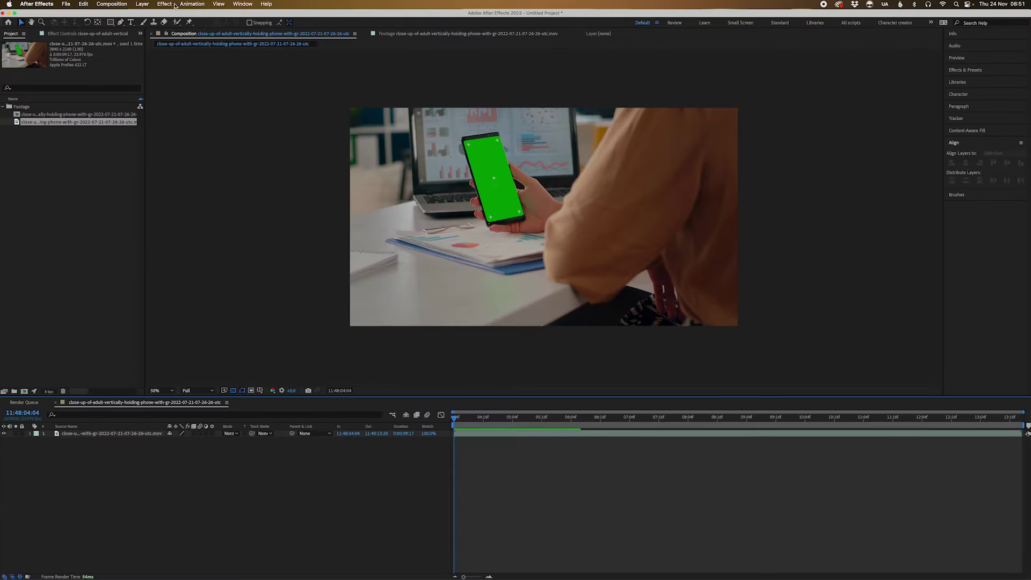
pyautogui.click(112, 4)
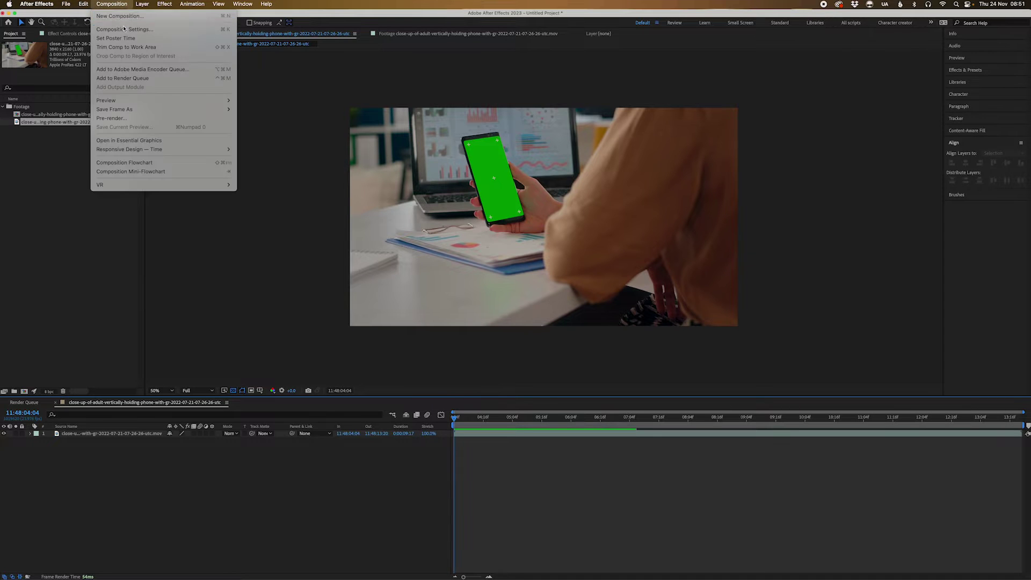
pyautogui.click(124, 29)
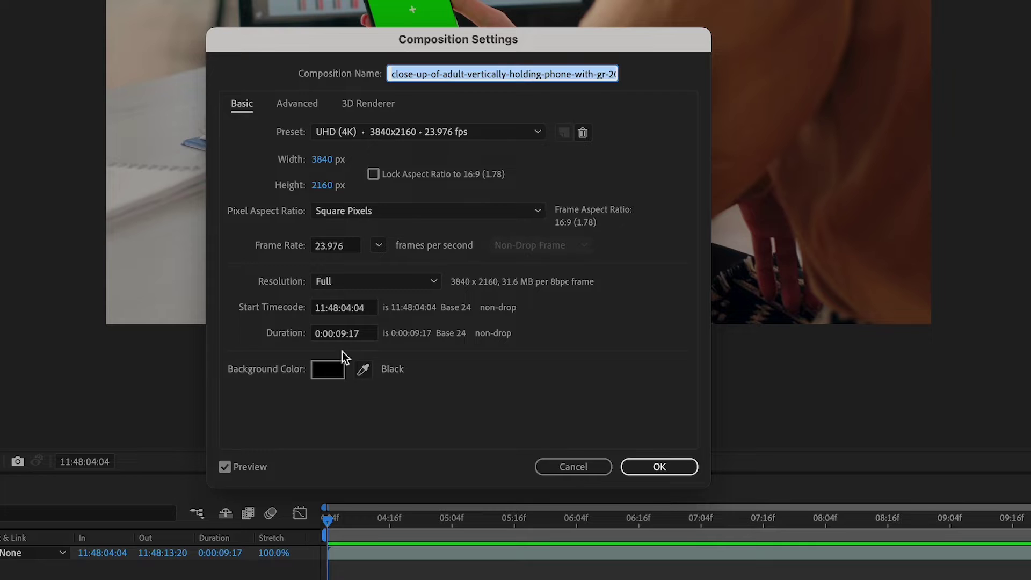
pyautogui.click(340, 308)
pyautogui.write('0')
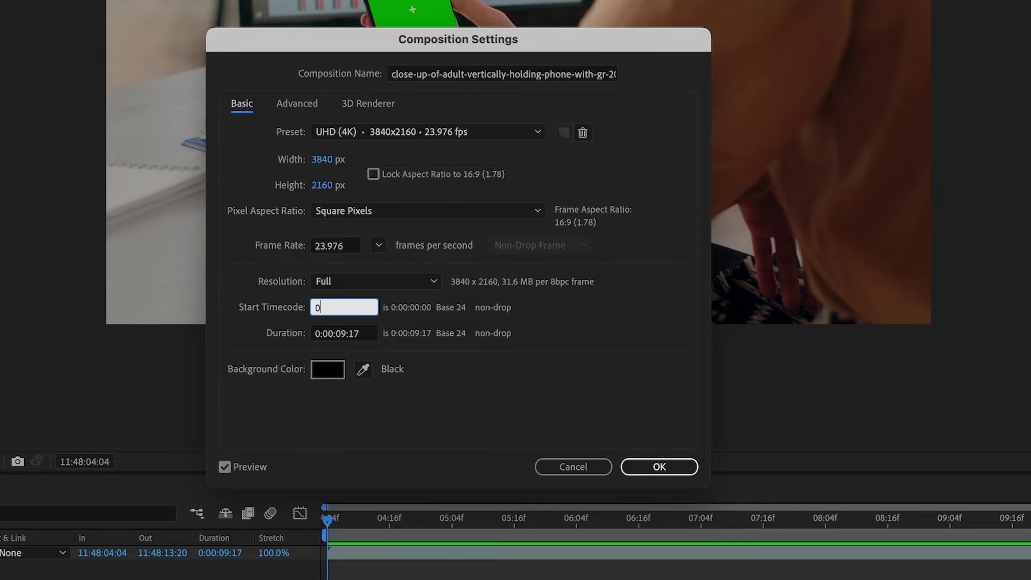
pyautogui.press('Tab')
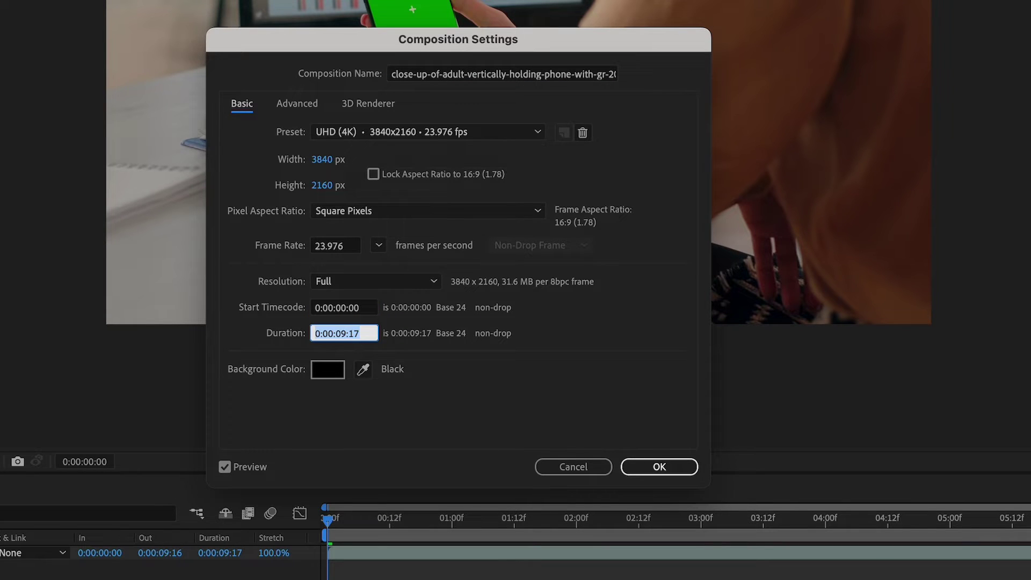
pyautogui.write('5')
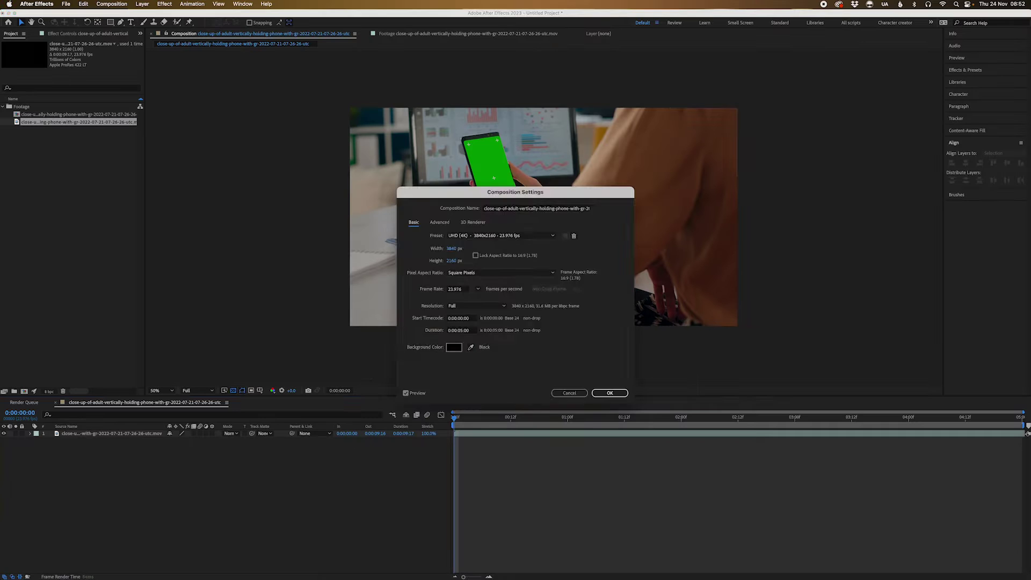
pyautogui.press('Return')
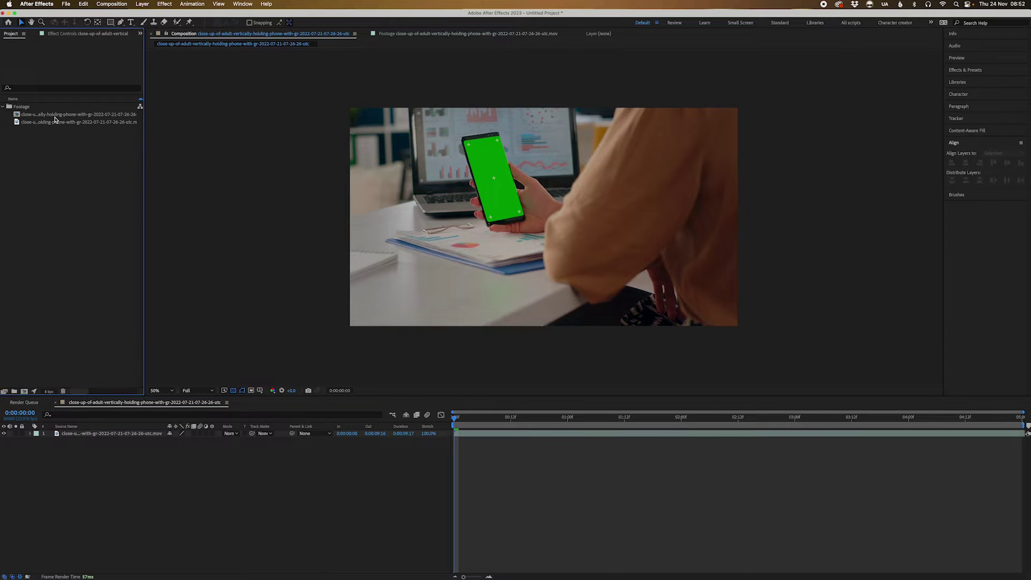
# Step: Rename the composition as "track shot 1" and preview its playback
pyautogui.click(54, 115)
pyautogui.press('Return')
pyautogui.write('track')
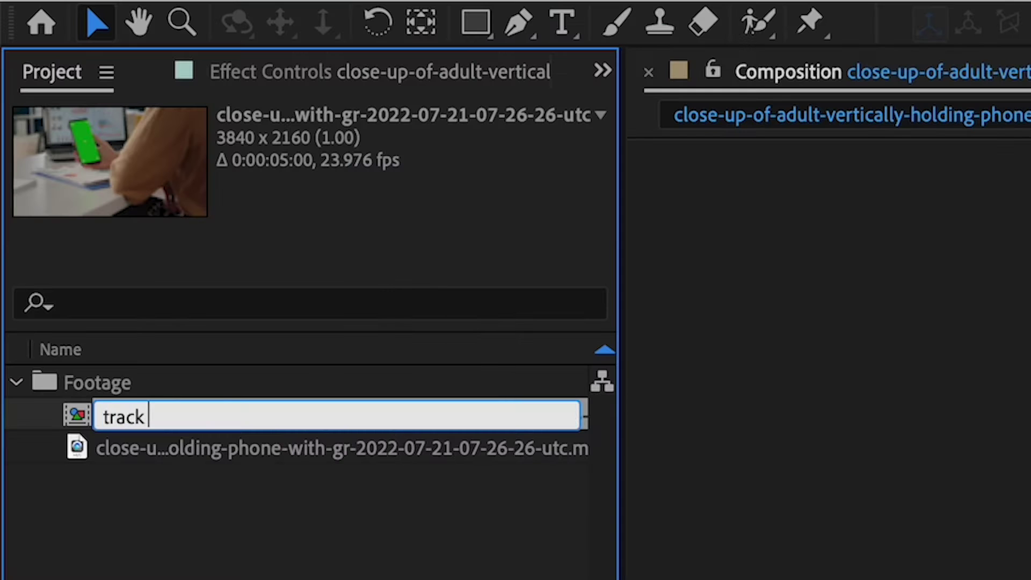
pyautogui.write(' shot 1')
pyautogui.press('Return')
pyautogui.click(103, 148)
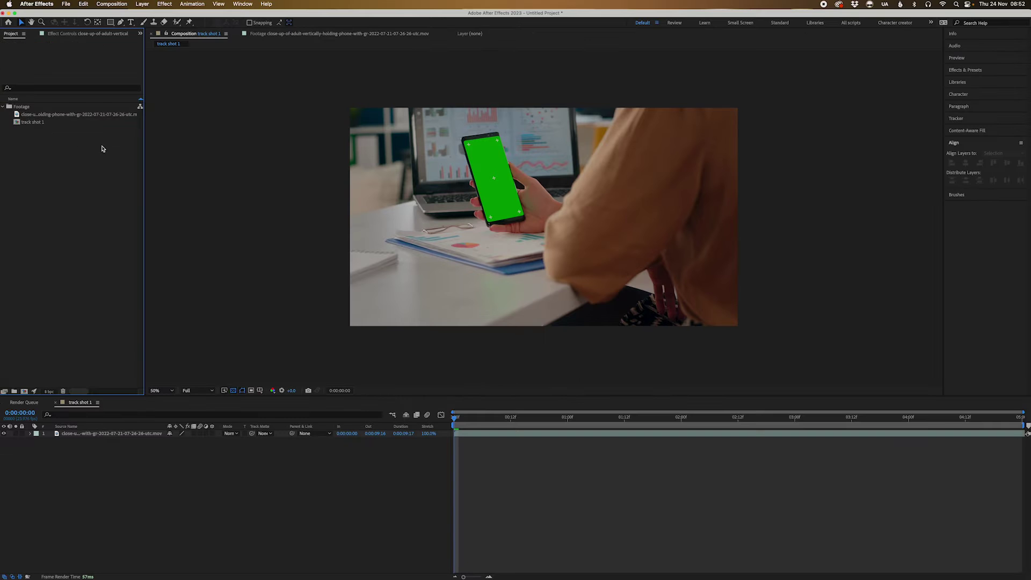
pyautogui.click(36, 125)
pyautogui.press('space')
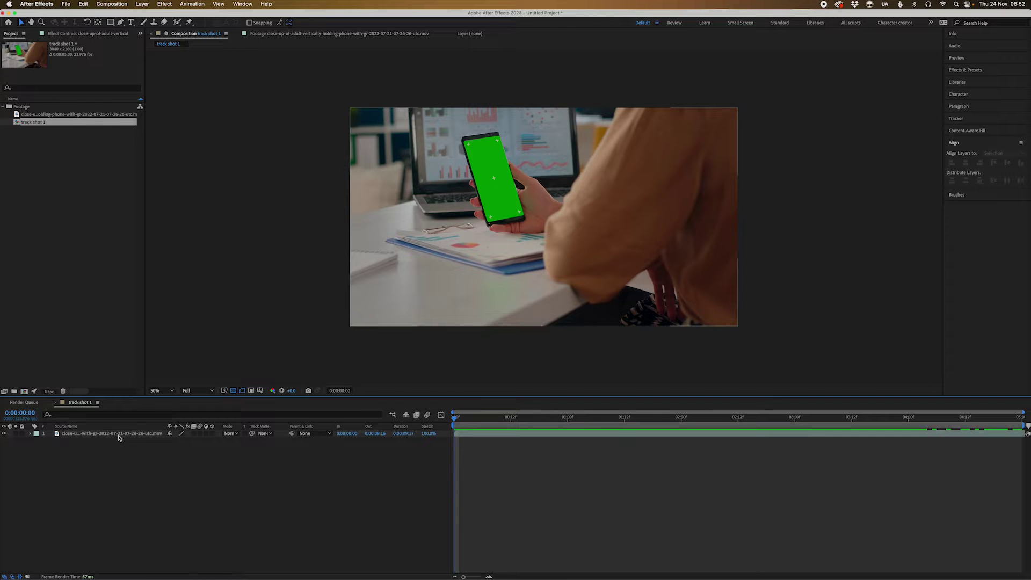
# Step: Apply the Boris FX Mocha AE effect to the phone footage layer
pyautogui.click(120, 435)
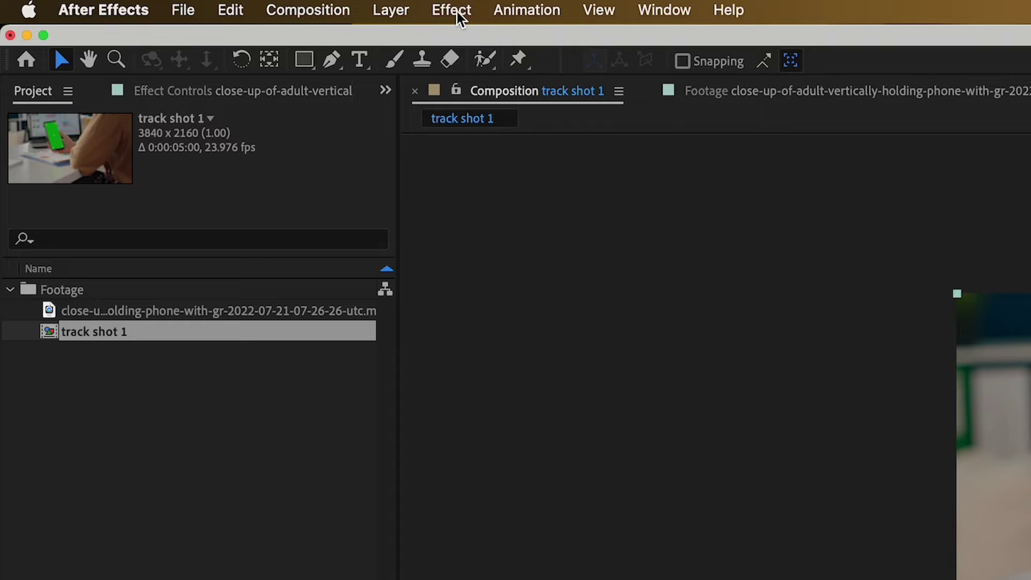
pyautogui.click(452, 10)
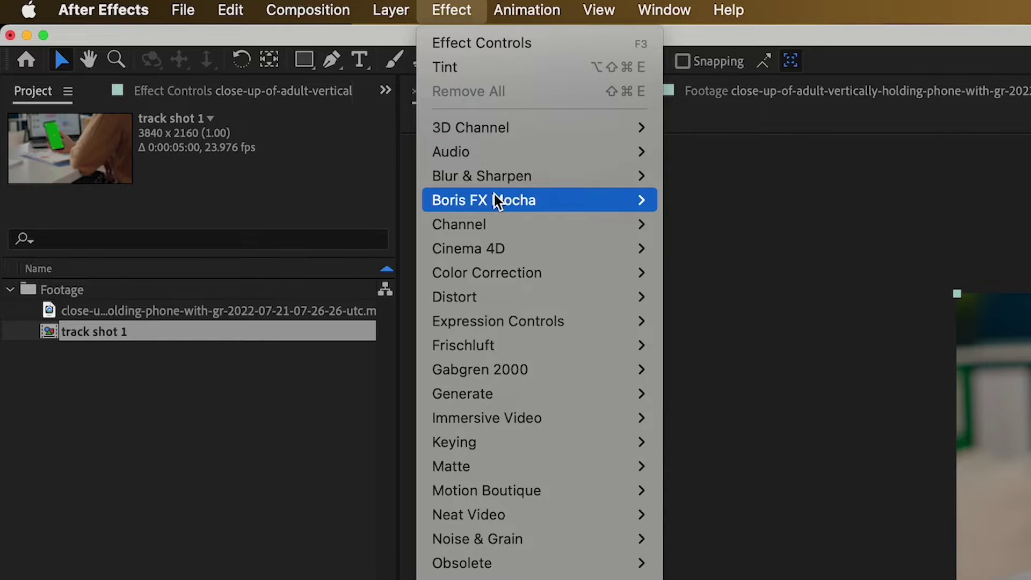
pyautogui.moveTo(496, 202)
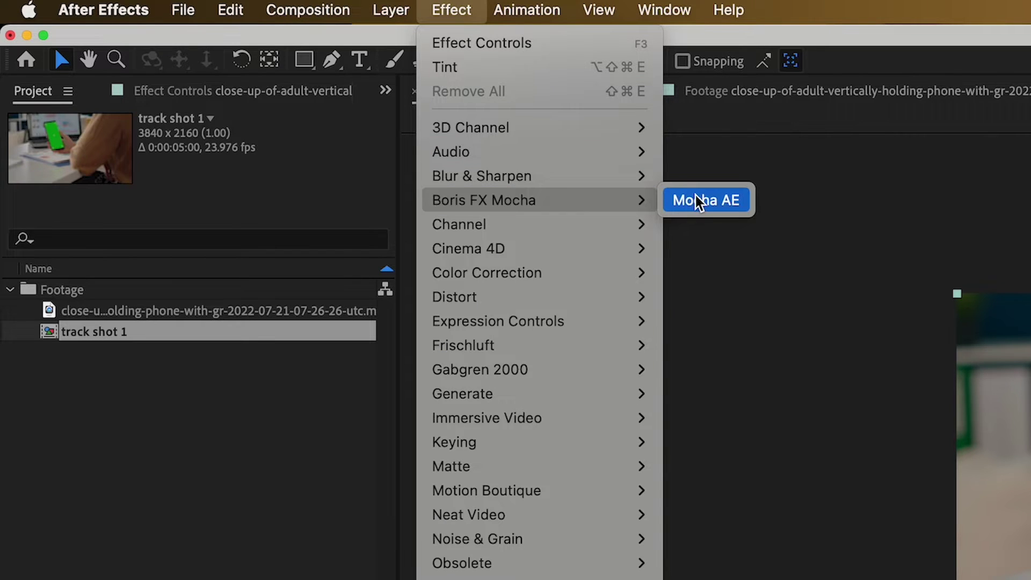
pyautogui.click(704, 200)
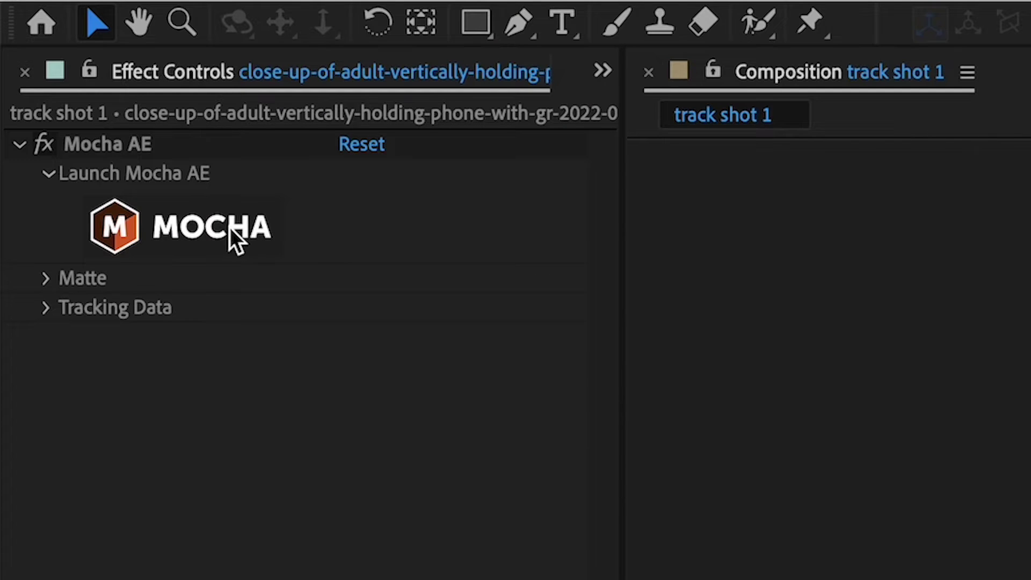
# Step: Set the composition's preview resolution to Full and launch Mocha AE from the layer's effect
pyautogui.click(230, 227)
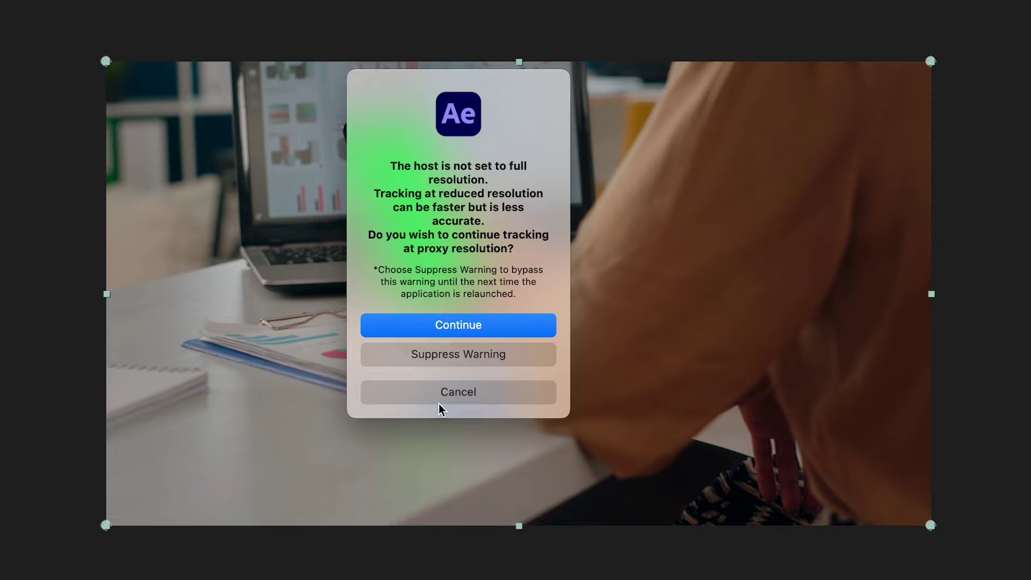
pyautogui.click(463, 397)
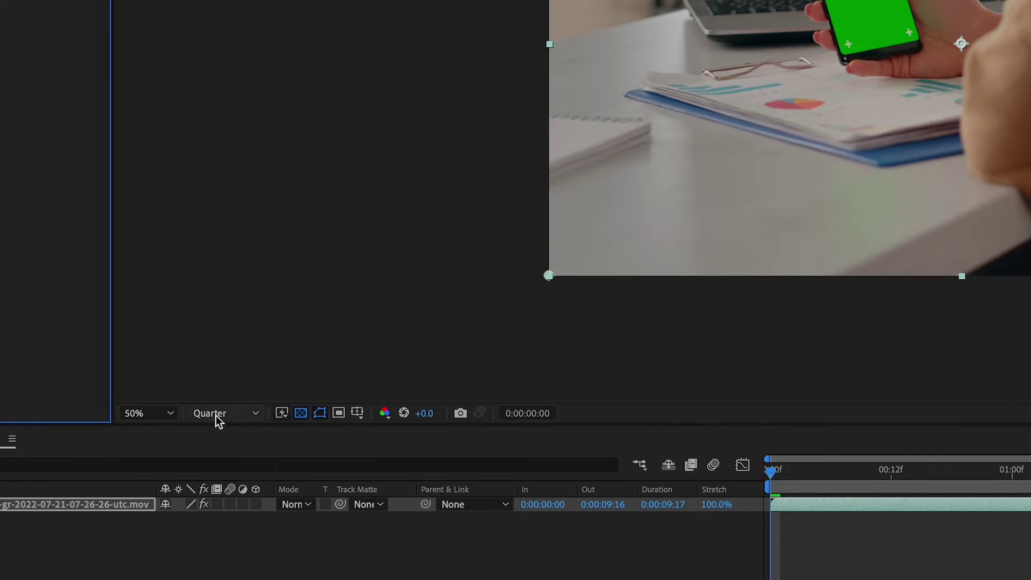
pyautogui.click(218, 414)
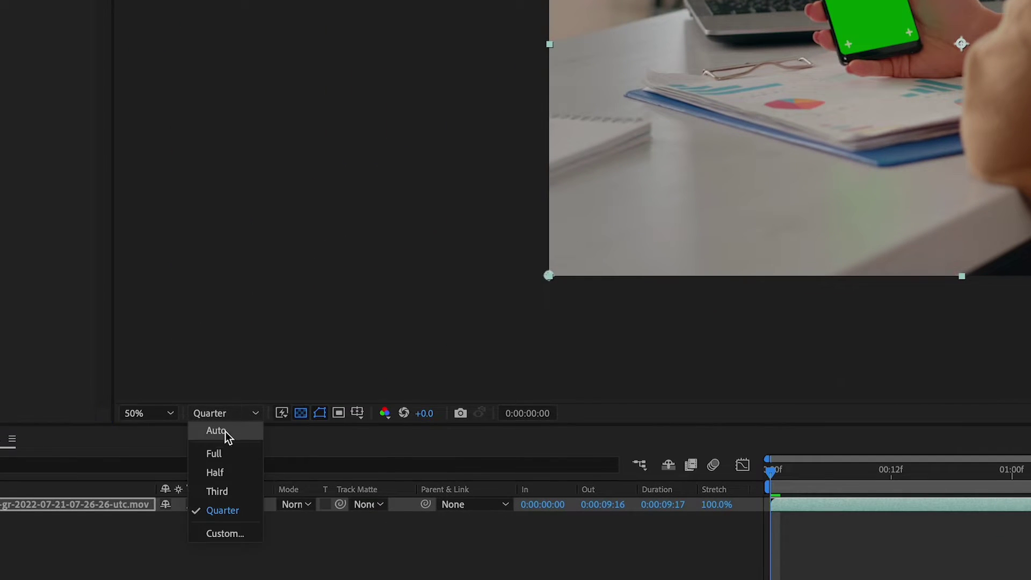
pyautogui.click(230, 453)
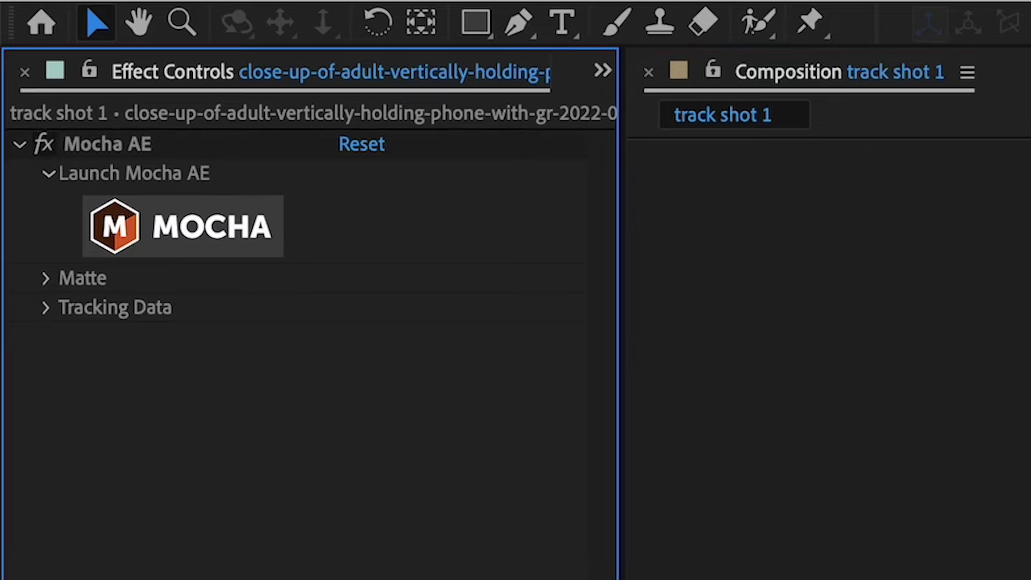
pyautogui.click(212, 253)
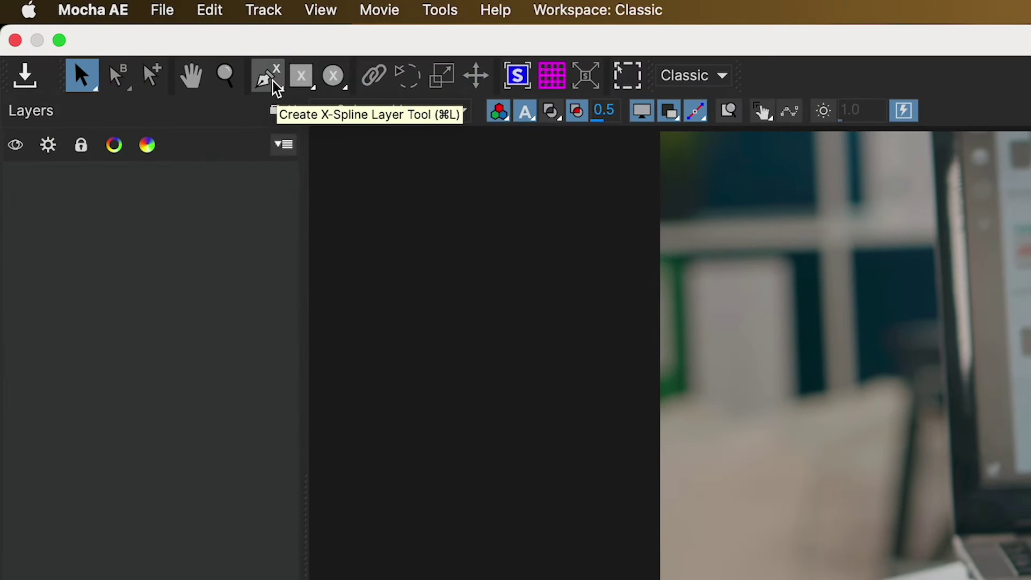
# Step: Draw a closed six-point X-spline shape around the upper-left tracking marker on the phone's green screen
pyautogui.click(98, 30)
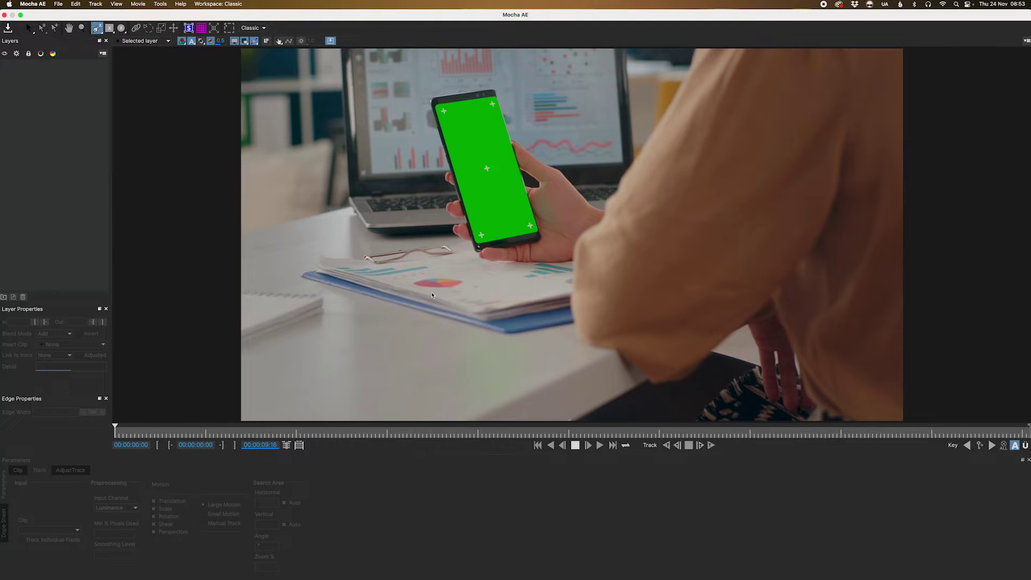
pyautogui.press('z')
pyautogui.moveTo(432, 295); pyautogui.dragTo(432, 272)
pyautogui.moveTo(816, 208); pyautogui.dragTo(711, 269)
pyautogui.press('x')
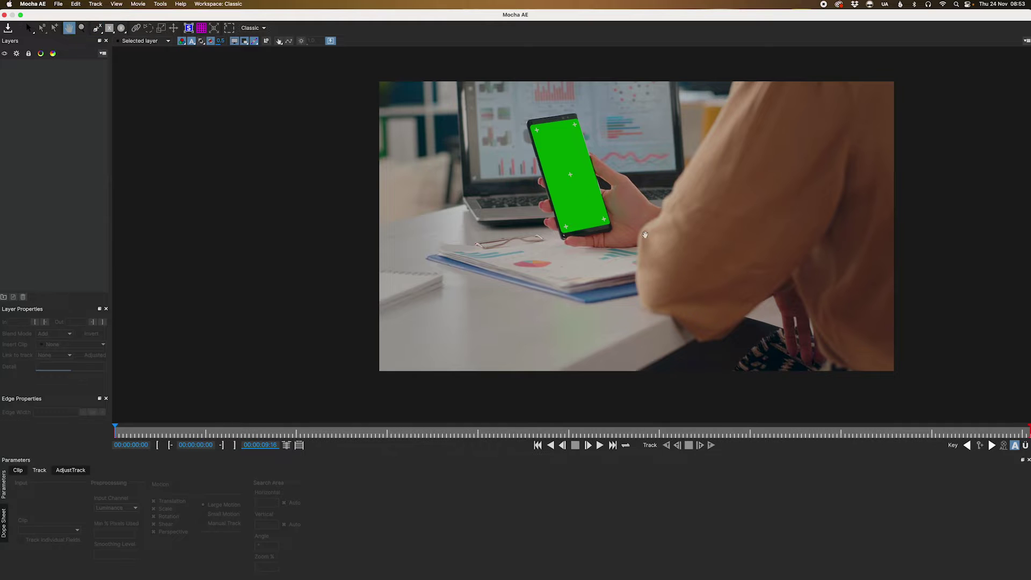
pyautogui.moveTo(581, 245); pyautogui.dragTo(547, 170)
pyautogui.press('z')
pyautogui.click(547, 170)
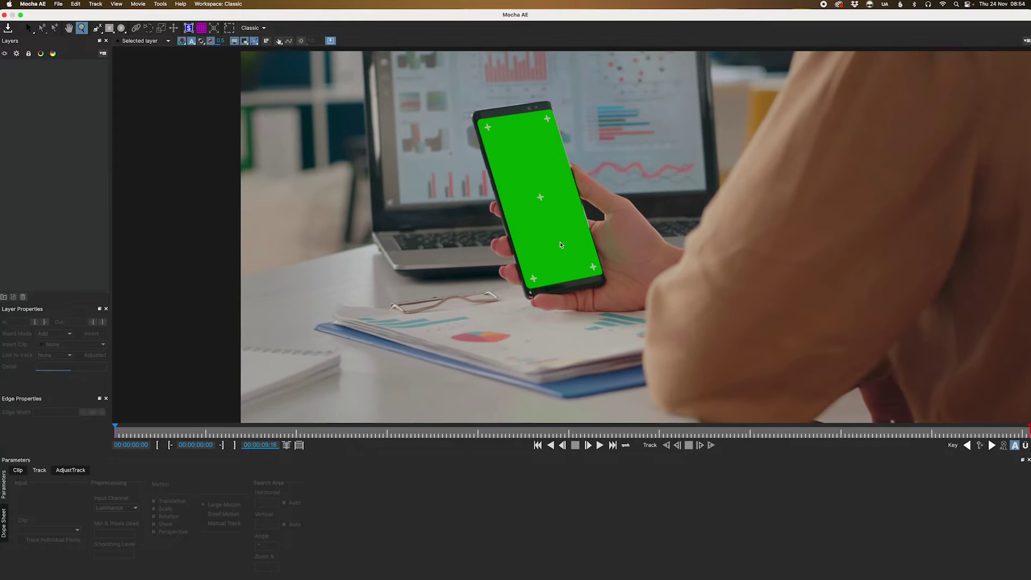
pyautogui.click(544, 169)
pyautogui.click(539, 168)
pyautogui.press('b')
pyautogui.press('z')
pyautogui.moveTo(535, 163); pyautogui.dragTo(519, 246)
pyautogui.press('x')
pyautogui.press('b')
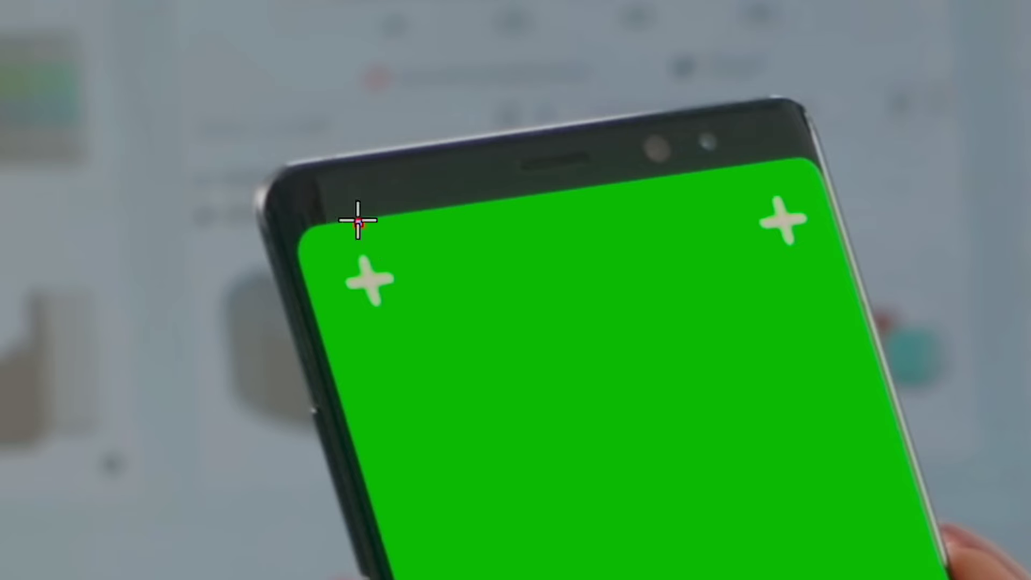
pyautogui.click(417, 110)
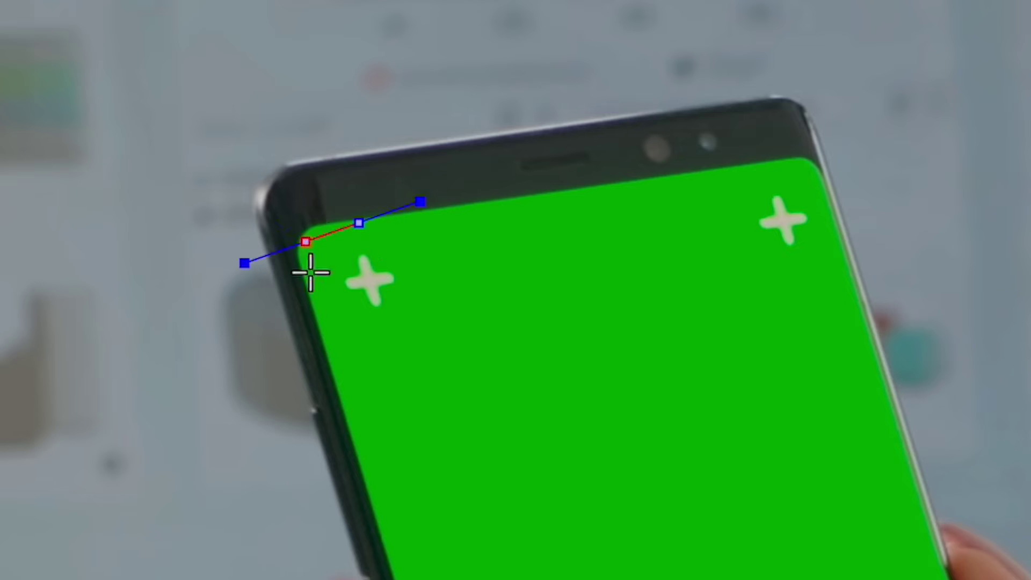
pyautogui.click(320, 339)
pyautogui.click(397, 336)
pyautogui.click(433, 283)
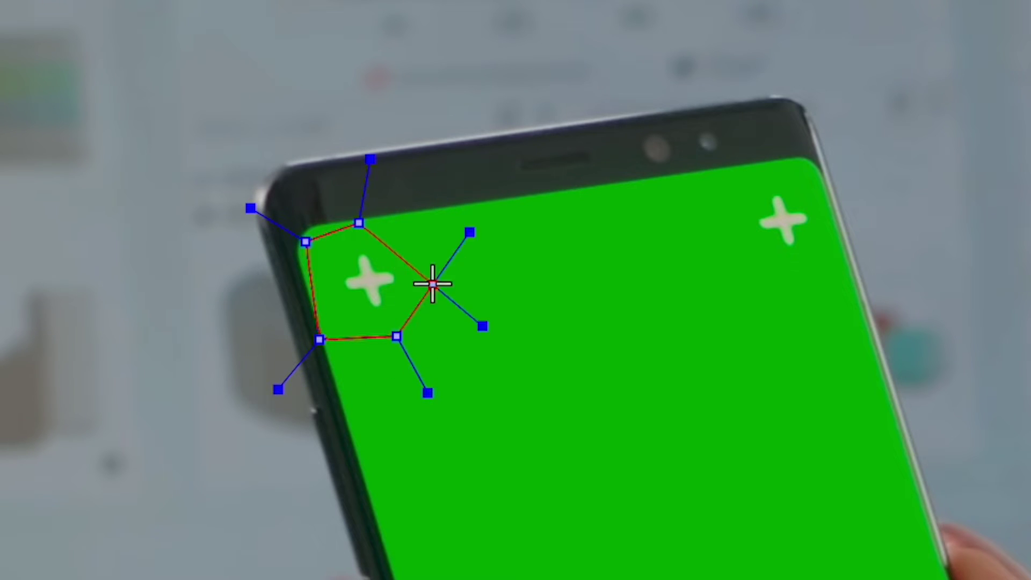
pyautogui.click(432, 236)
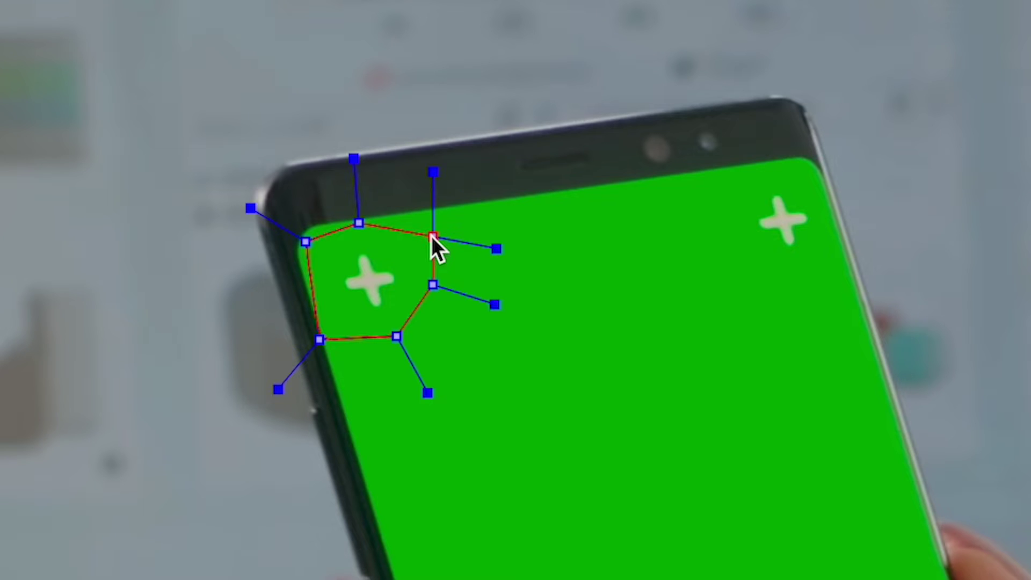
pyautogui.rightClick(432, 236)
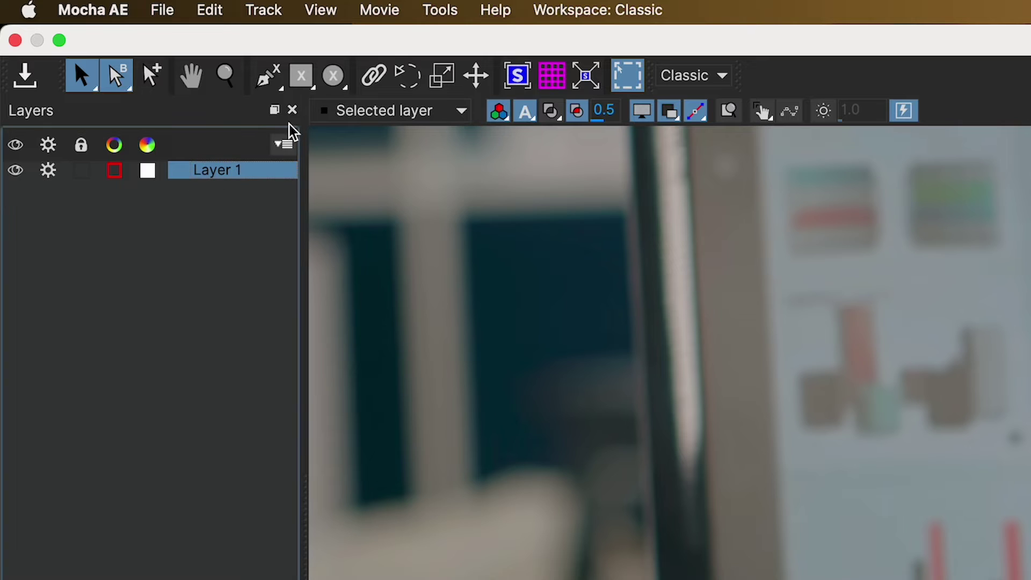
# Step: Add a closed six-point X-spline around the phone screen's upper-right tracking marker to the existing Layer 1
pyautogui.click(280, 82)
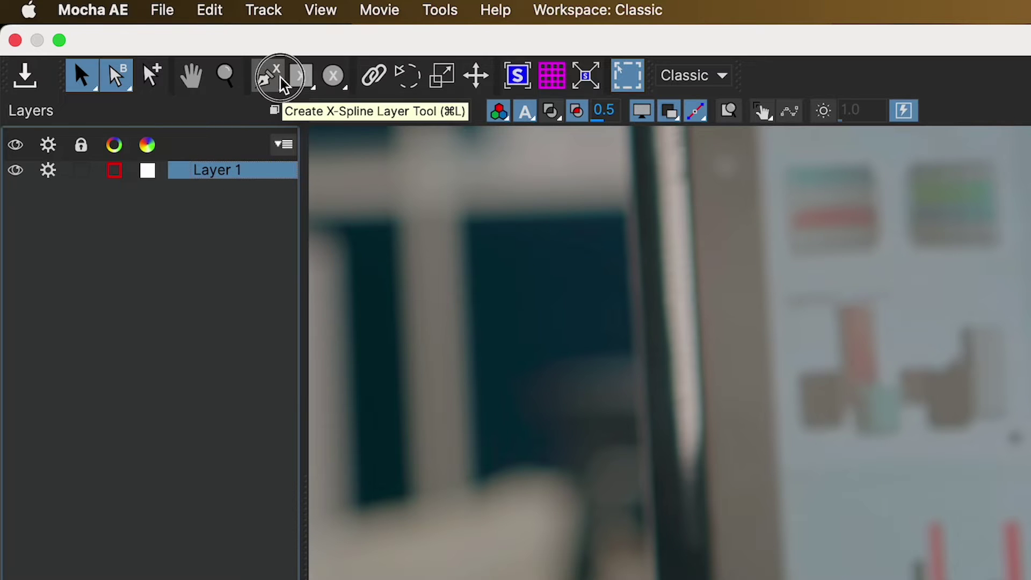
pyautogui.moveTo(283, 84); pyautogui.dragTo(273, 157)
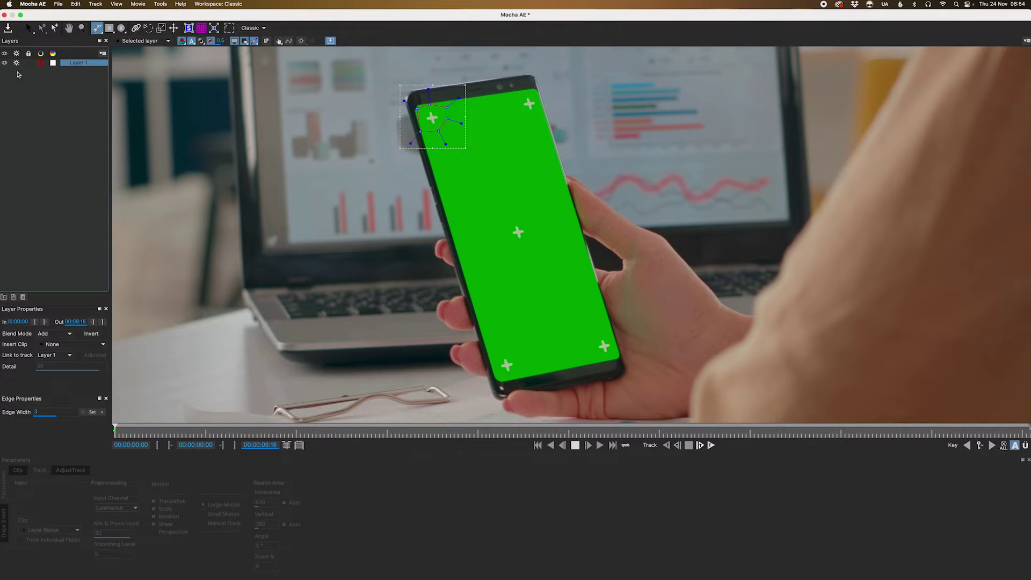
pyautogui.click(525, 89)
pyautogui.click(511, 97)
pyautogui.click(521, 118)
pyautogui.click(542, 113)
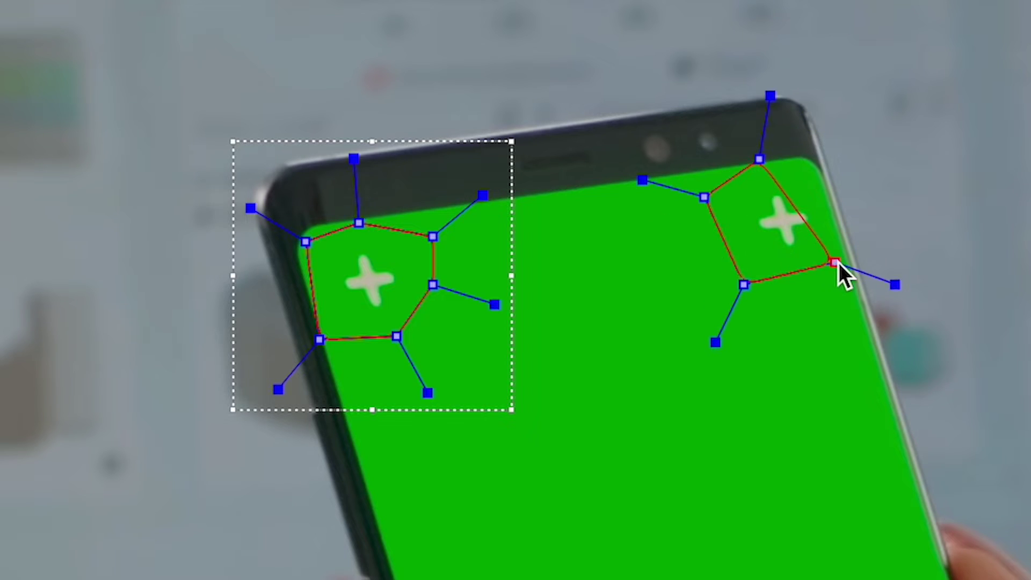
pyautogui.click(838, 262)
pyautogui.click(838, 202)
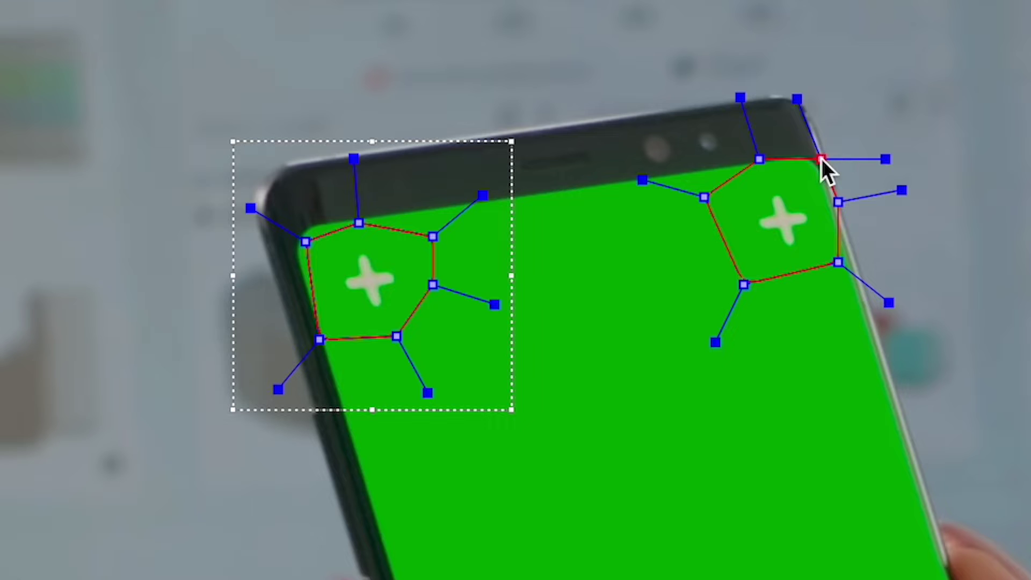
pyautogui.rightClick(821, 159)
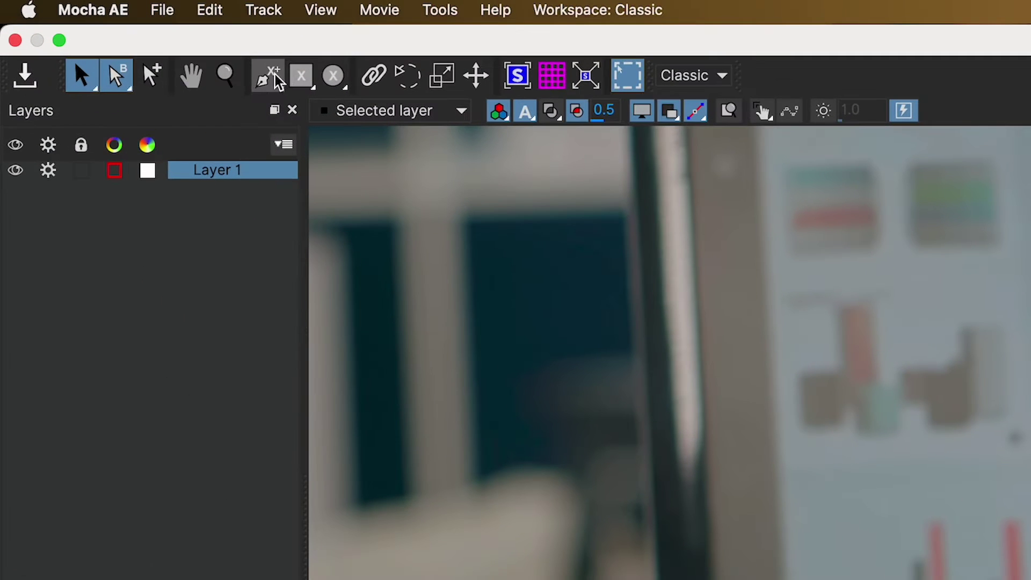
# Step: Add a closed six-point X-spline around the phone screen's lower-left tracking marker to the existing Layer 1
pyautogui.click(278, 82)
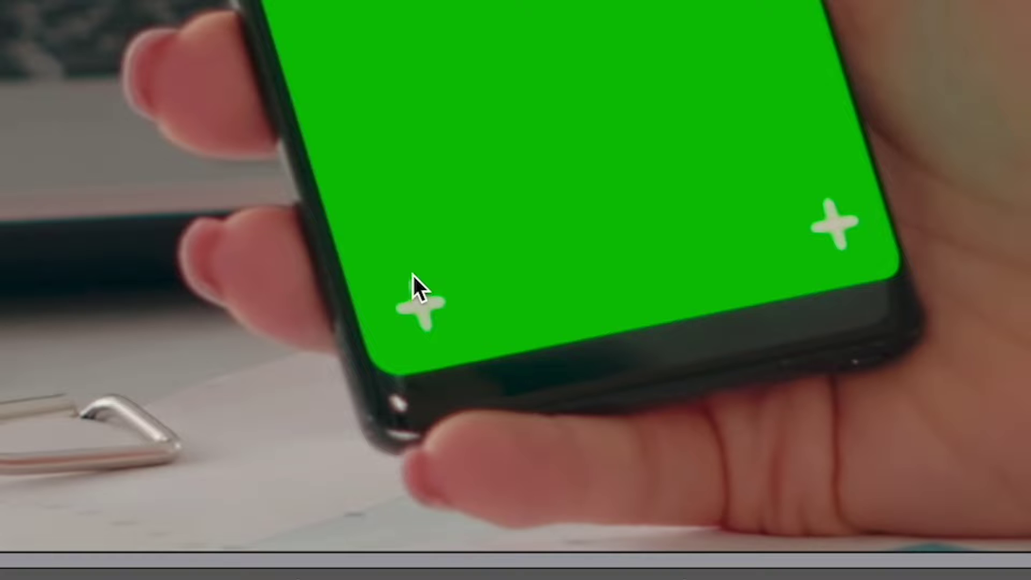
pyautogui.click(415, 229)
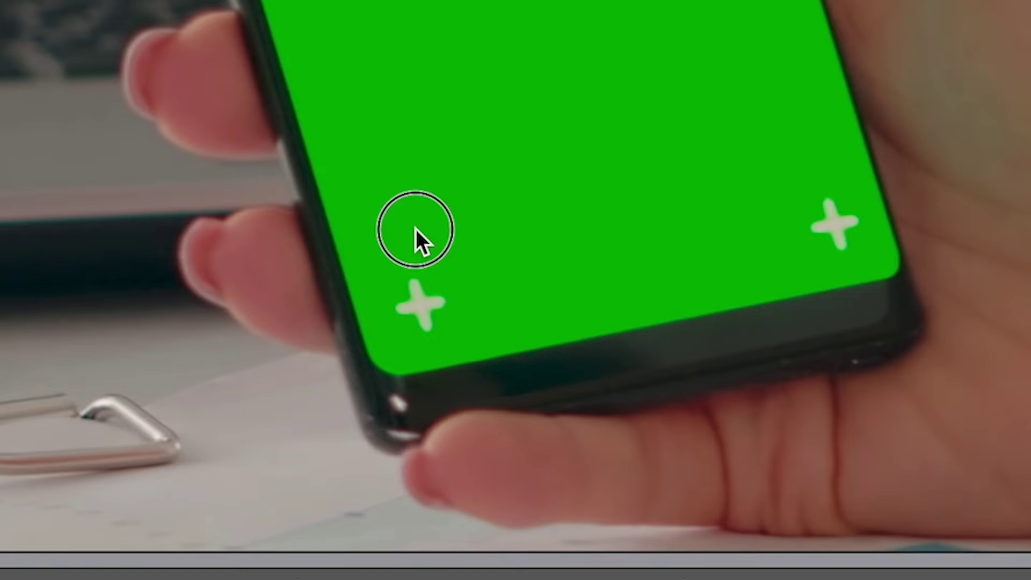
pyautogui.click(366, 262)
pyautogui.click(363, 343)
pyautogui.click(414, 382)
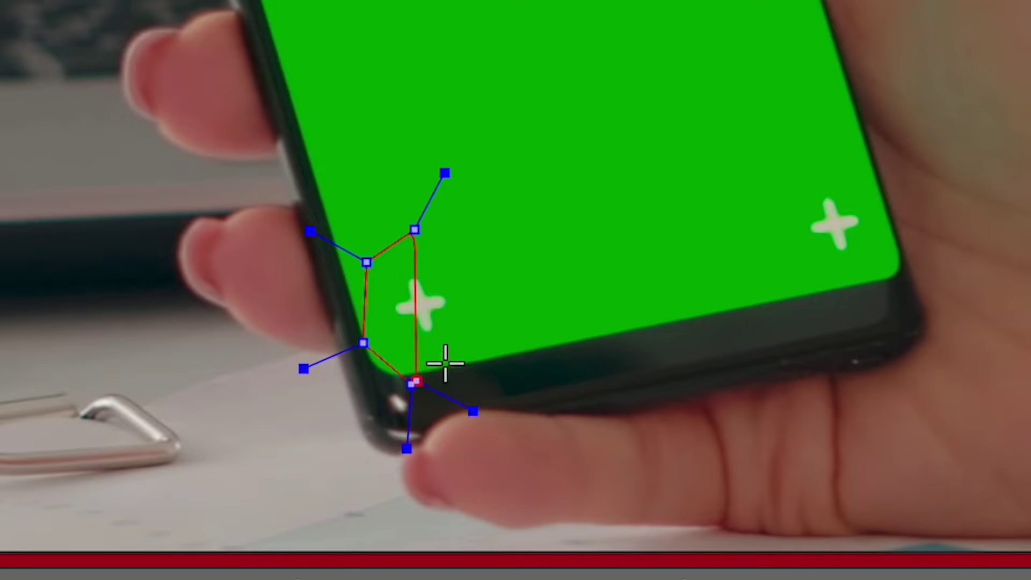
pyautogui.click(476, 345)
pyautogui.click(490, 295)
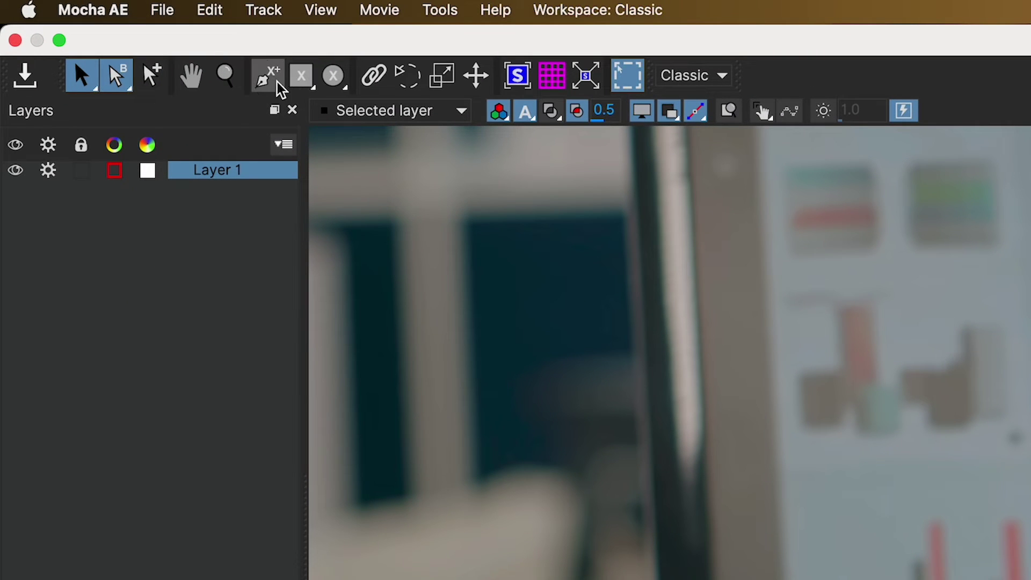
# Step: Add a closed six-point X-spline around the lower-right tracking marker to Layer 1 and pull its upper-right point inward
pyautogui.click(137, 39)
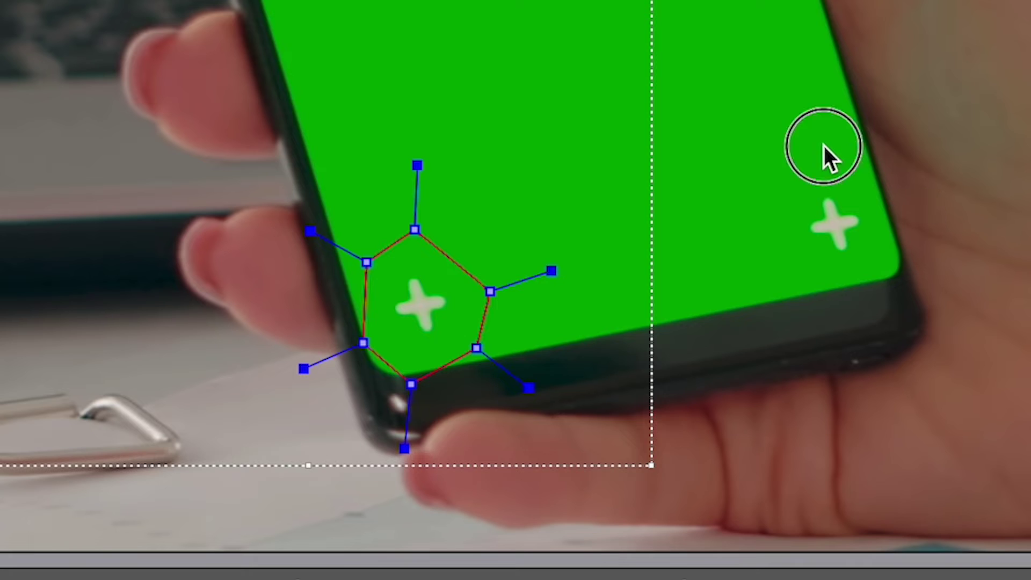
pyautogui.click(823, 147)
pyautogui.click(759, 192)
pyautogui.click(770, 266)
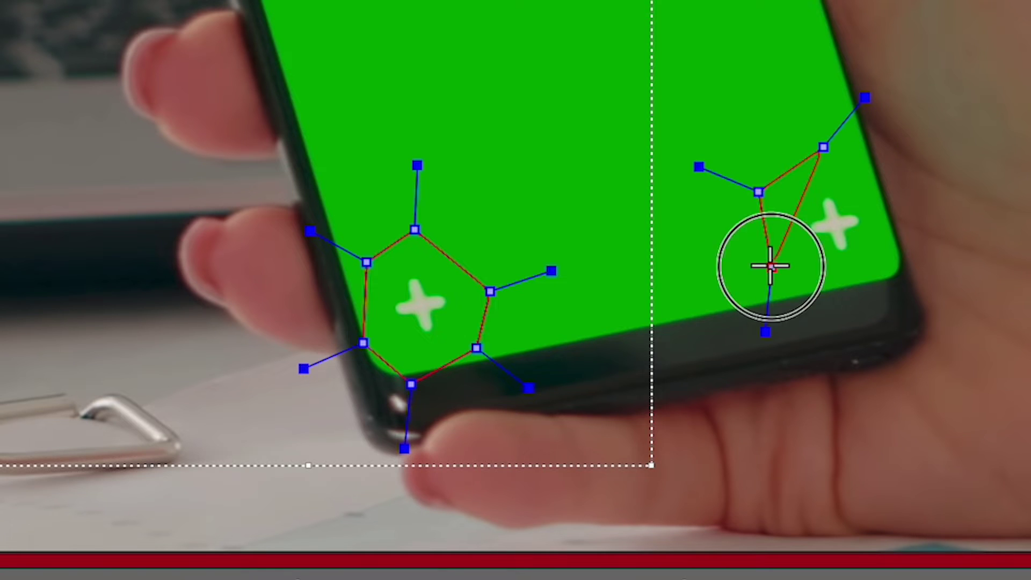
pyautogui.click(854, 274)
pyautogui.click(897, 233)
pyautogui.click(894, 188)
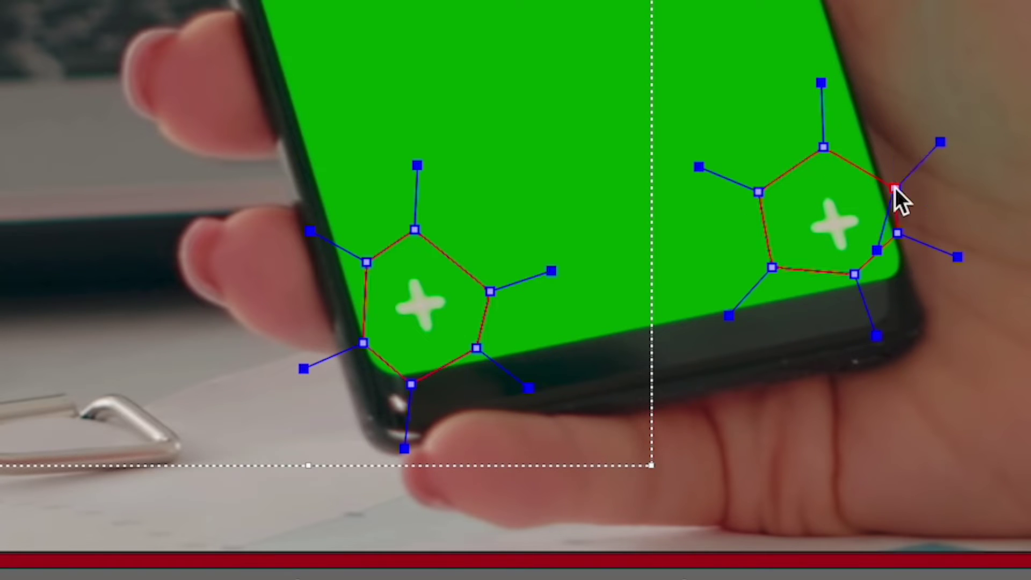
pyautogui.moveTo(893, 188); pyautogui.dragTo(871, 188)
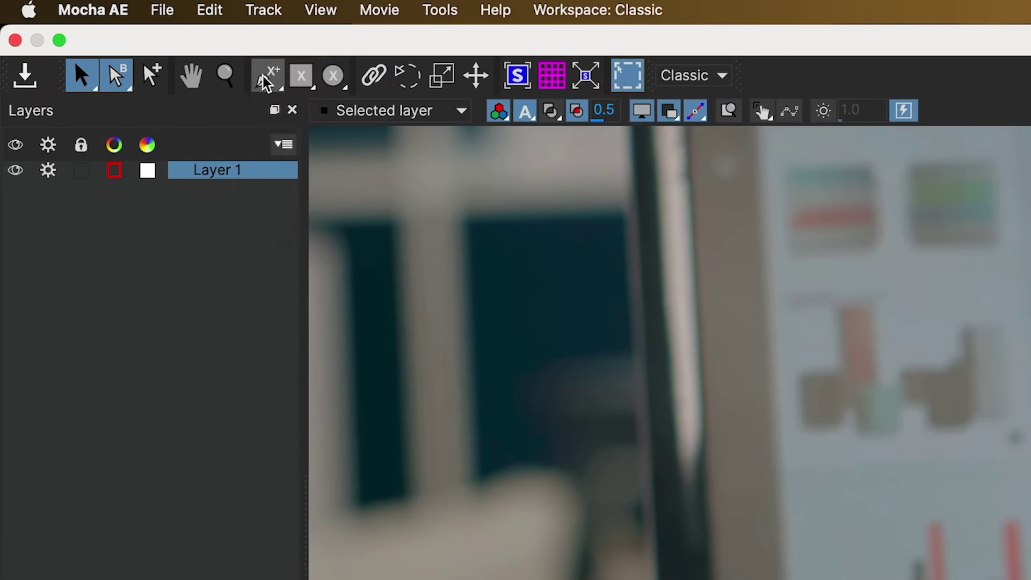
# Step: Draw a separate five-point X-spline around the phone screen's centre marker and delete the new layer it produced
pyautogui.moveTo(97, 28)
pyautogui.mouseDown()
pyautogui.moveTo(110, 32)
pyautogui.moveTo(99, 40)
pyautogui.mouseUp()
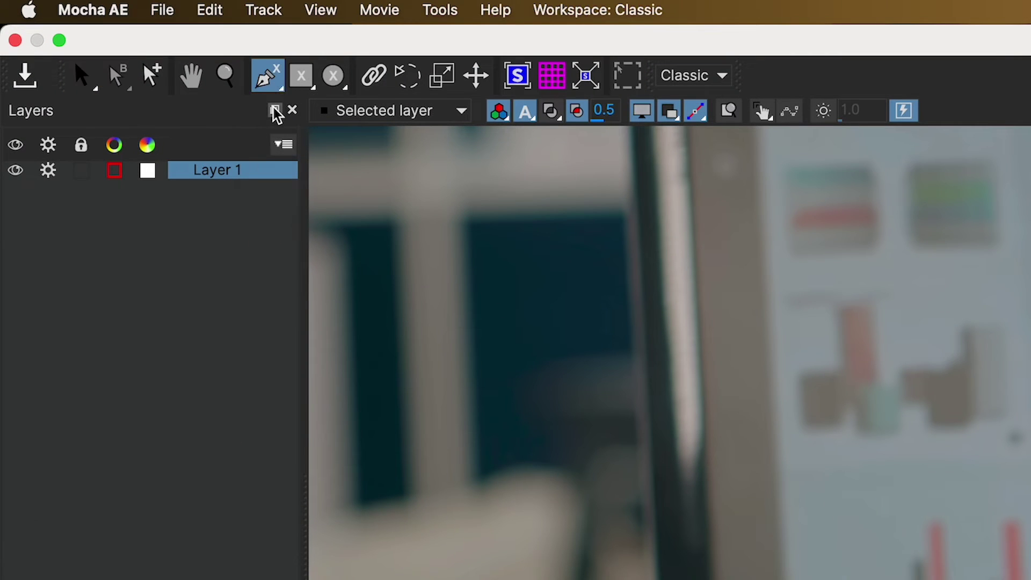
pyautogui.click(145, 361)
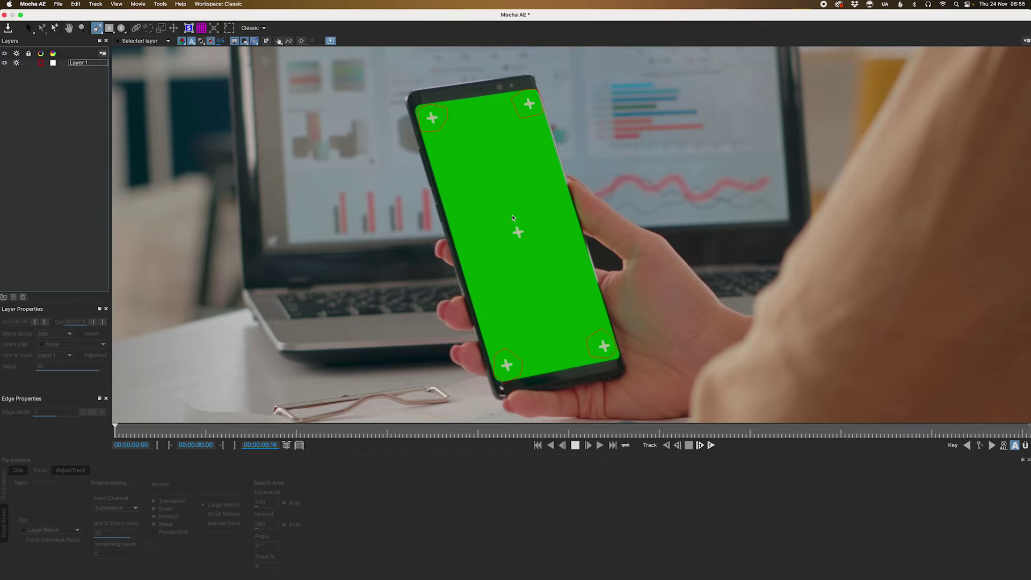
pyautogui.click(511, 215)
pyautogui.click(499, 231)
pyautogui.click(521, 249)
pyautogui.rightClick(534, 218)
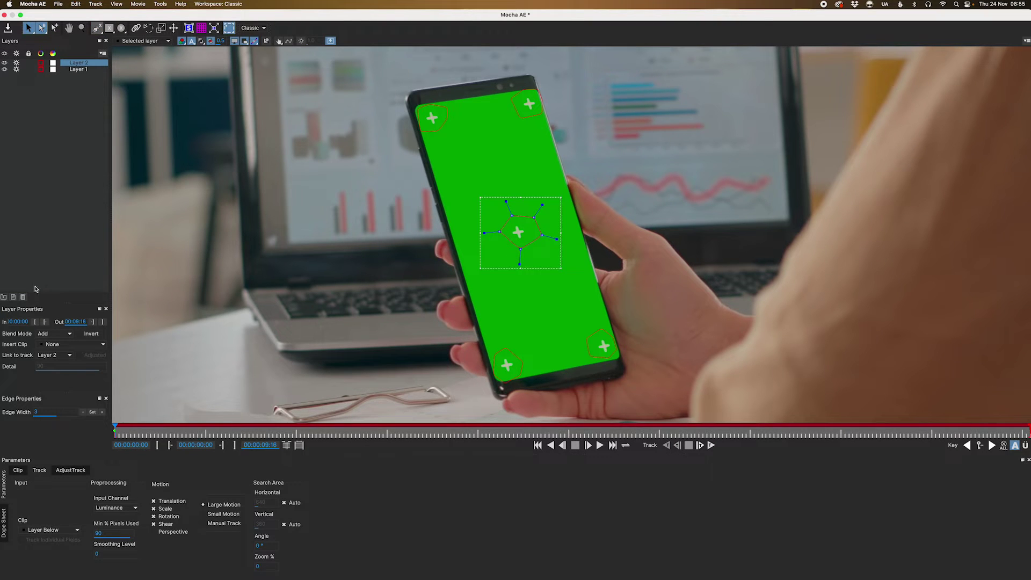
pyautogui.click(23, 297)
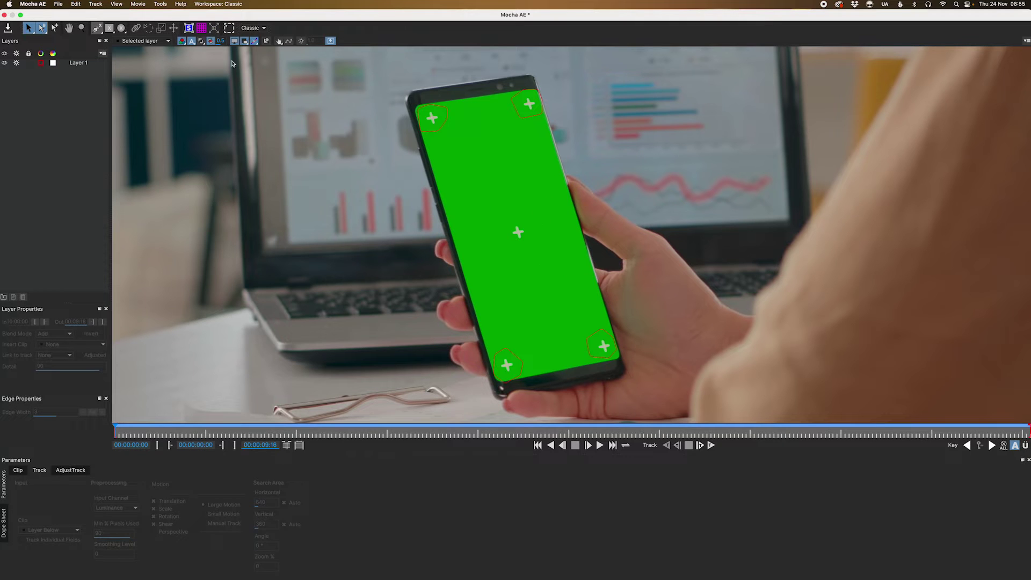
# Step: Enlarge Layer 1's planar surface and fit its four corners to the corners of the phone's green screen
pyautogui.click(85, 64)
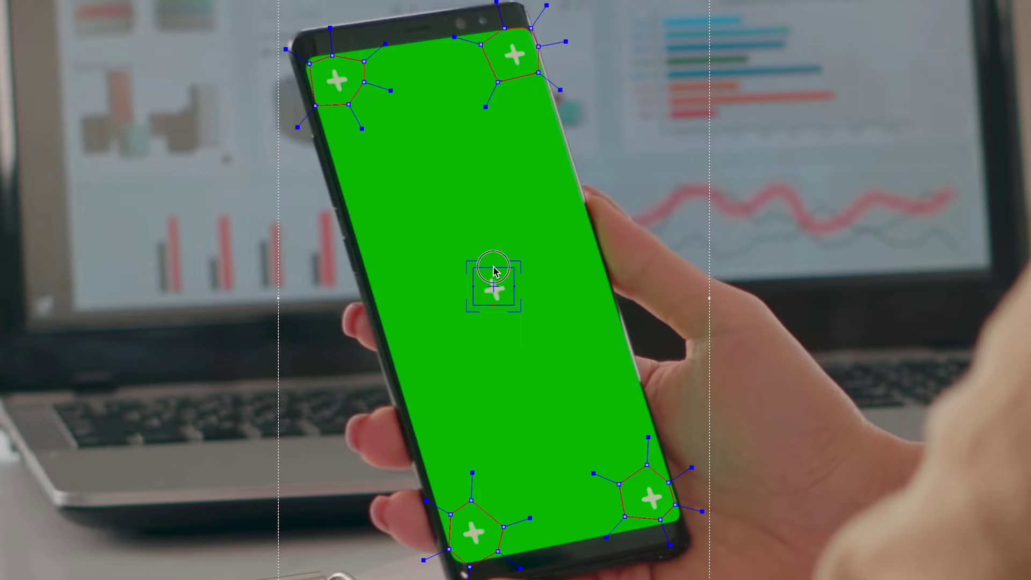
pyautogui.moveTo(494, 271); pyautogui.dragTo(494, 23)
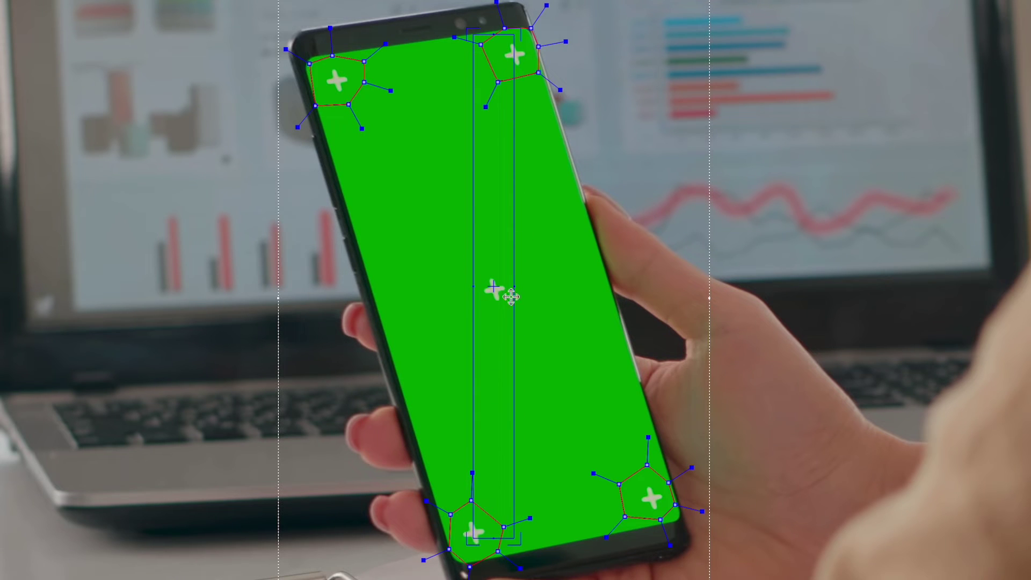
pyautogui.moveTo(514, 295); pyautogui.dragTo(691, 305)
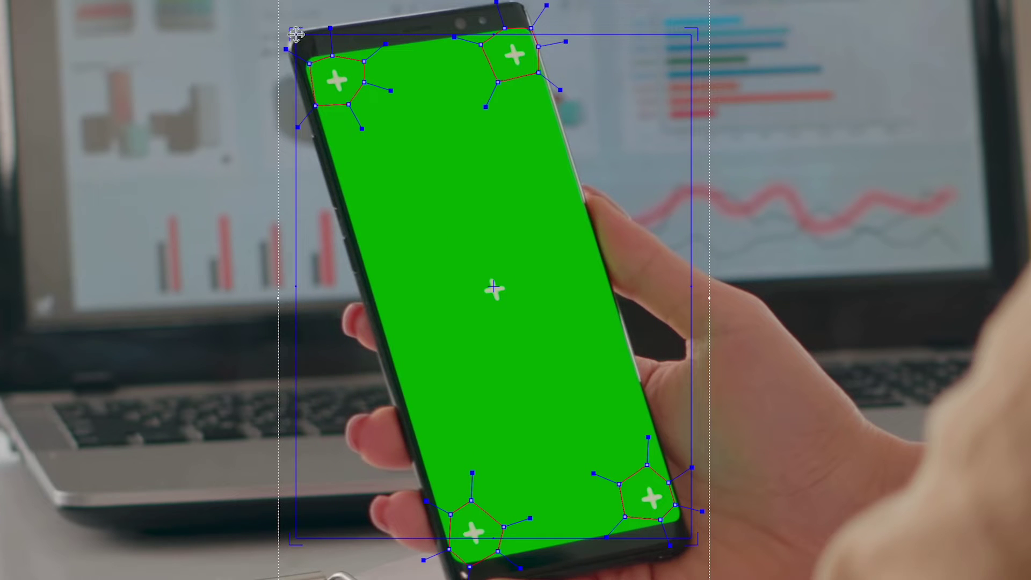
pyautogui.moveTo(299, 39); pyautogui.dragTo(303, 52)
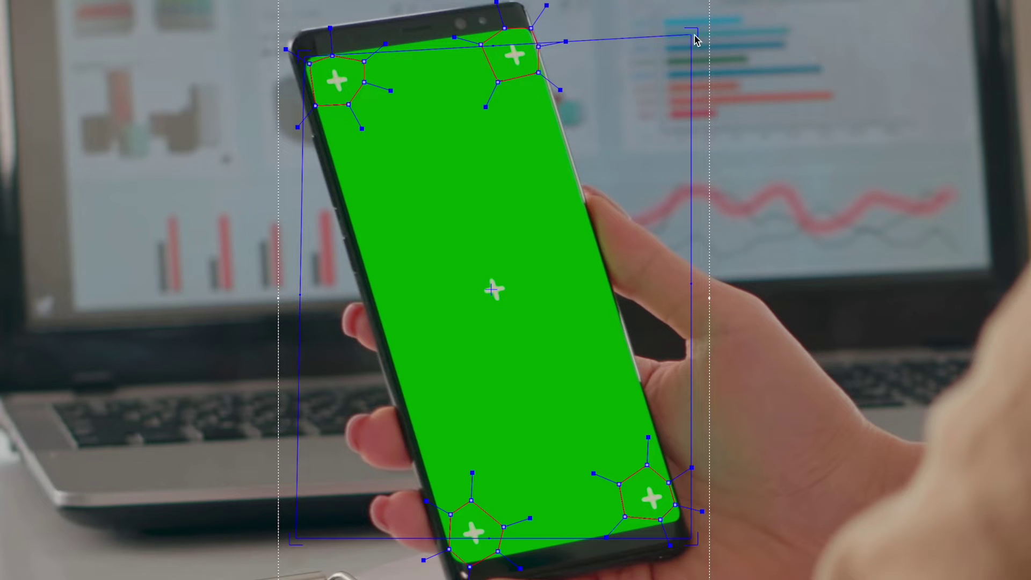
pyautogui.moveTo(692, 35); pyautogui.dragTo(529, 23)
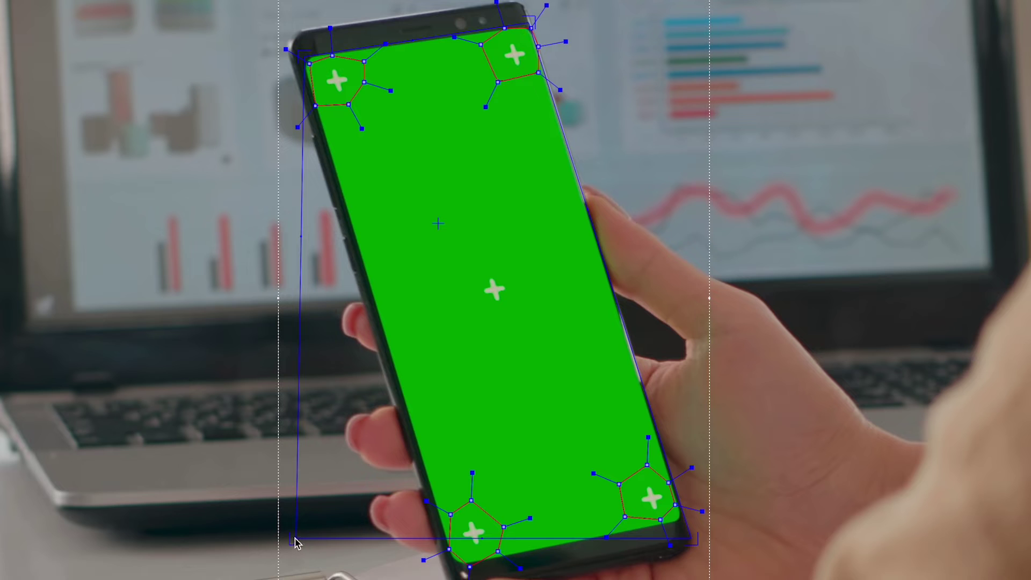
pyautogui.moveTo(295, 541); pyautogui.dragTo(454, 566)
pyautogui.moveTo(691, 543); pyautogui.dragTo(682, 525)
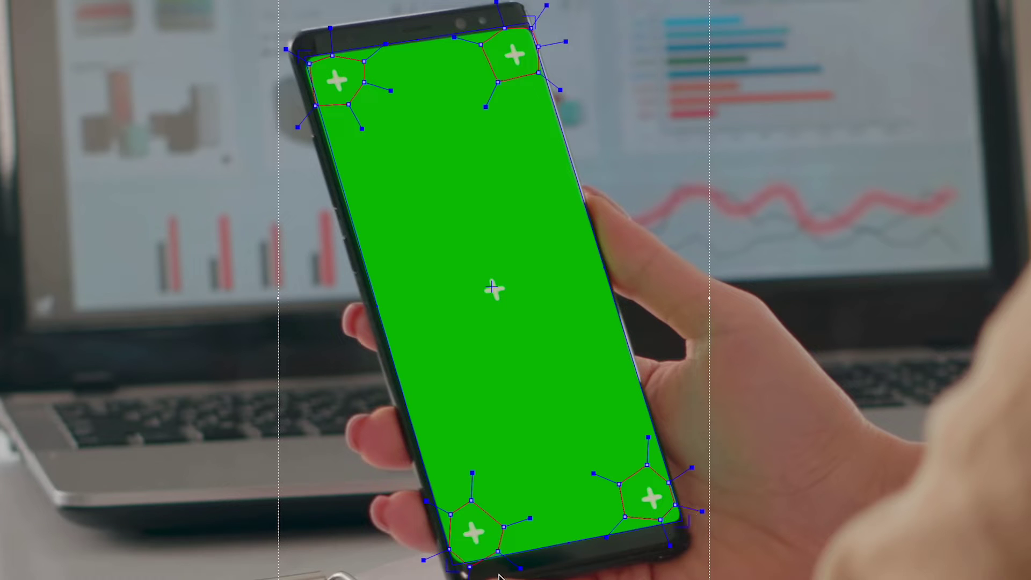
# Step: Fine-tune the planar surface's lower-left, upper-left and lower-right corners to match the green screen's edges
pyautogui.moveTo(453, 562); pyautogui.dragTo(456, 570)
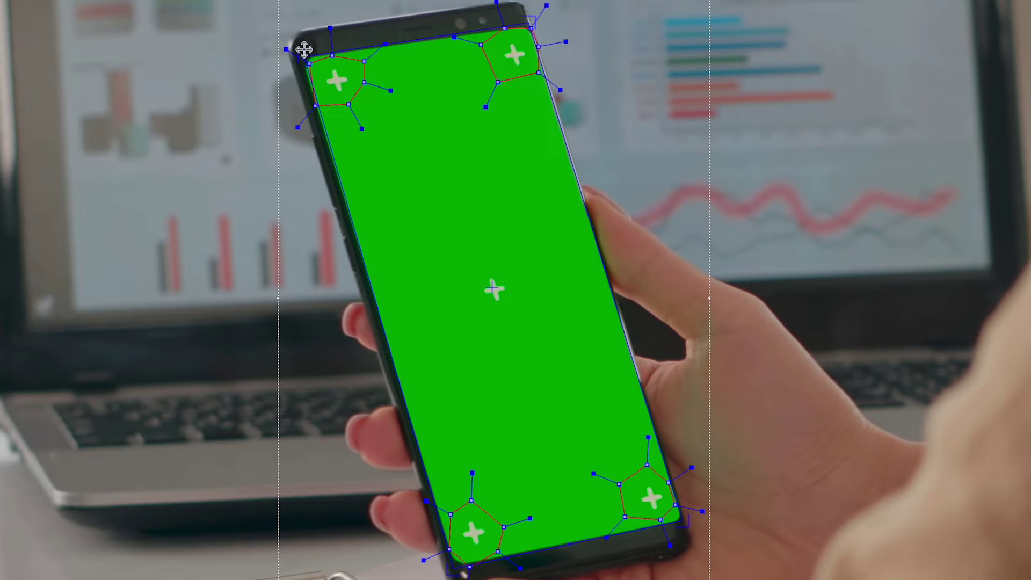
pyautogui.moveTo(305, 55); pyautogui.dragTo(299, 58)
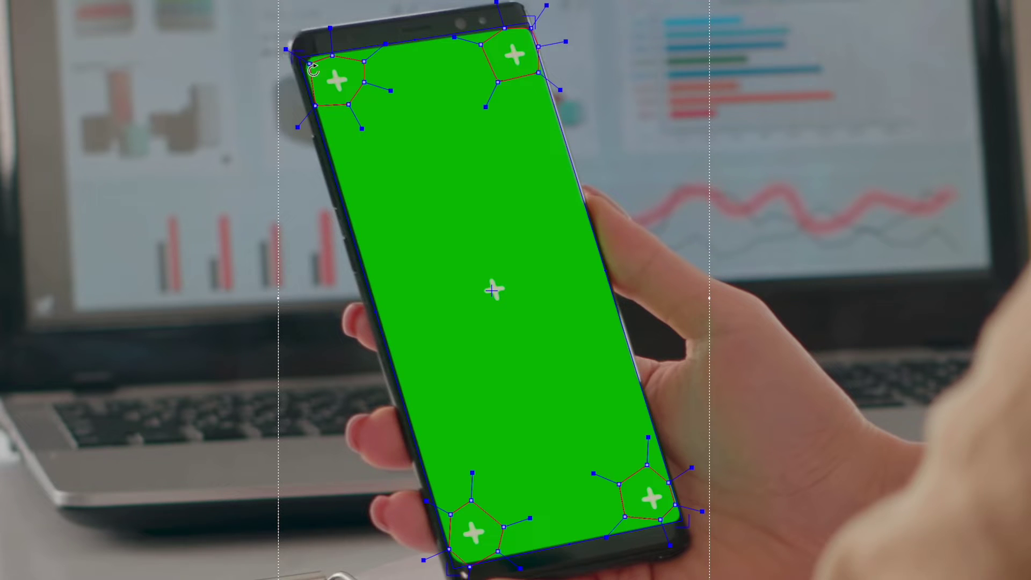
pyautogui.moveTo(682, 525); pyautogui.dragTo(684, 524)
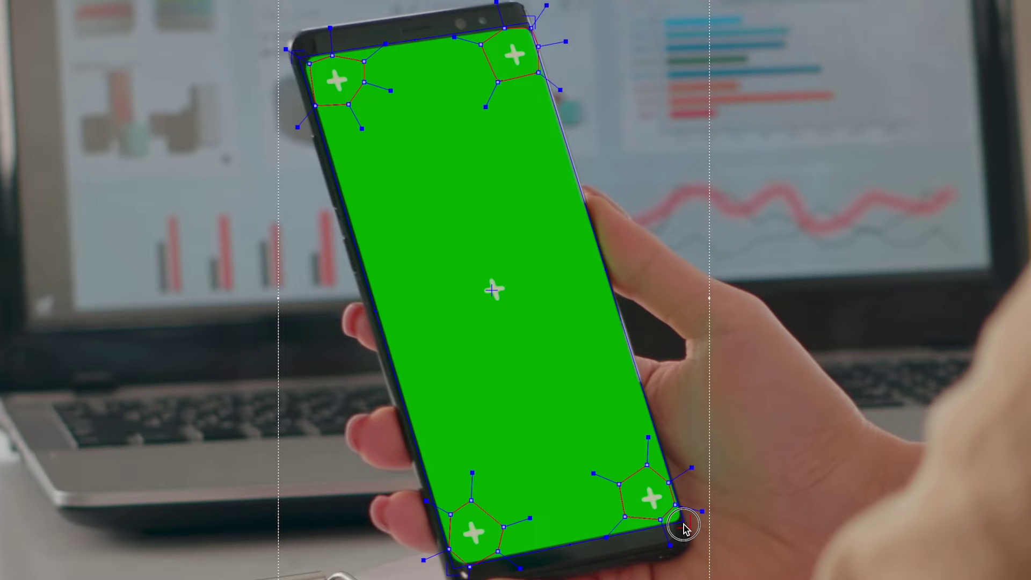
pyautogui.moveTo(684, 524); pyautogui.dragTo(682, 521)
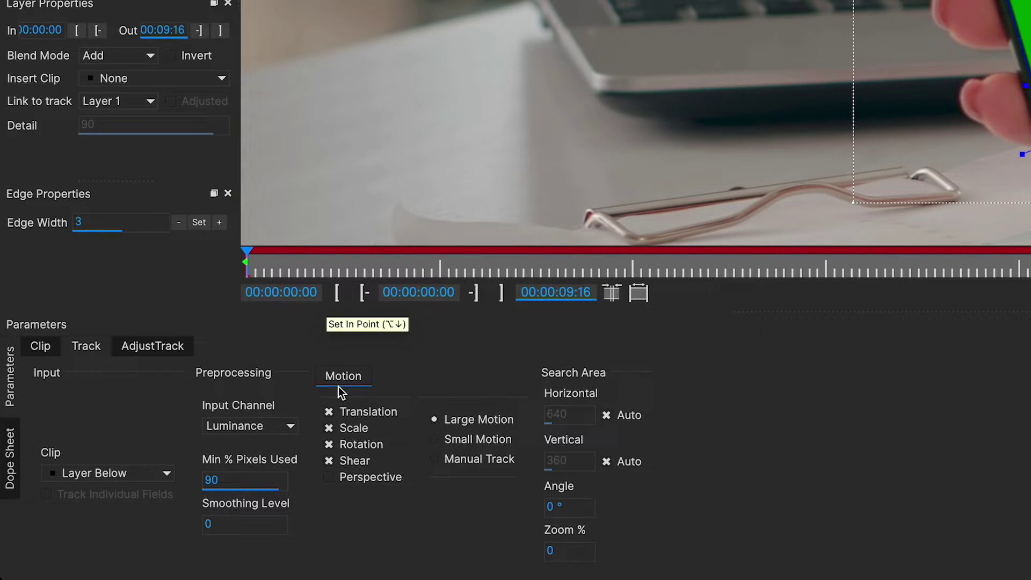
# Step: Enable Perspective in addition to the other motion types for Layer 1's track
pyautogui.moveTo(330, 271); pyautogui.dragTo(3, 395)
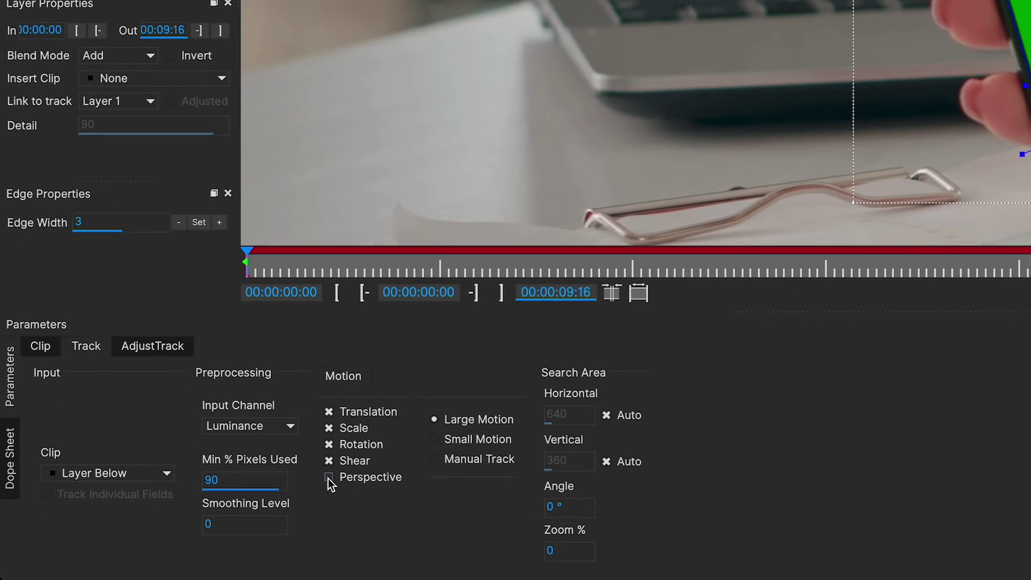
pyautogui.click(329, 478)
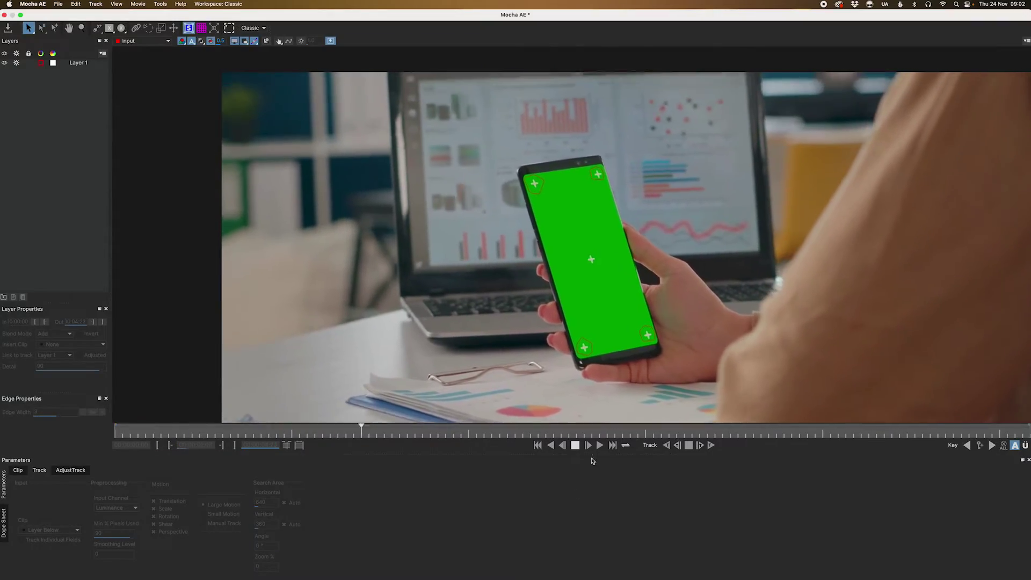
# Step: Check Layer 1's track by scrubbing and playing the clip with the planar grid shown, and hide the grid
pyautogui.moveTo(334, 434); pyautogui.dragTo(371, 436)
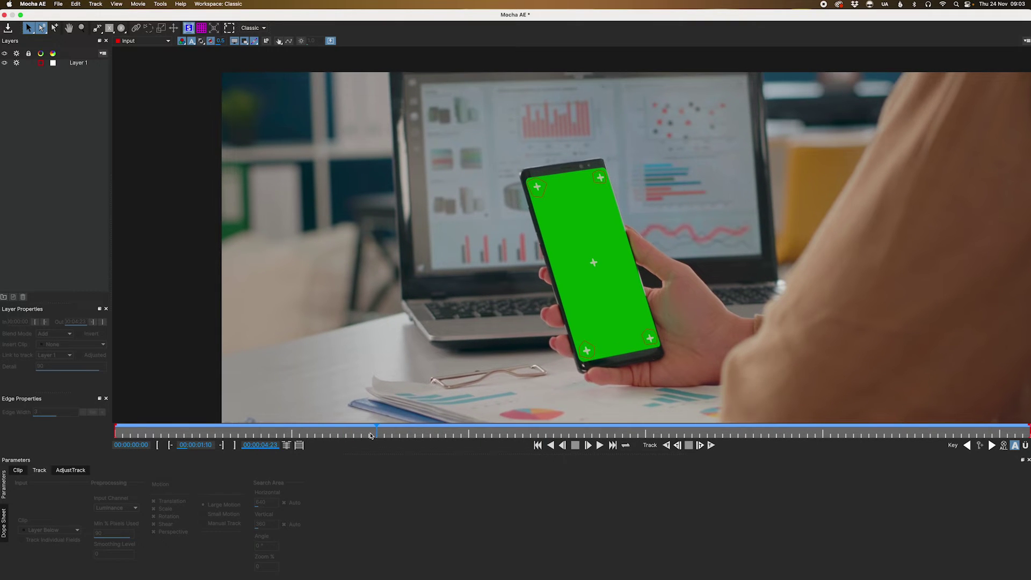
pyautogui.click(76, 63)
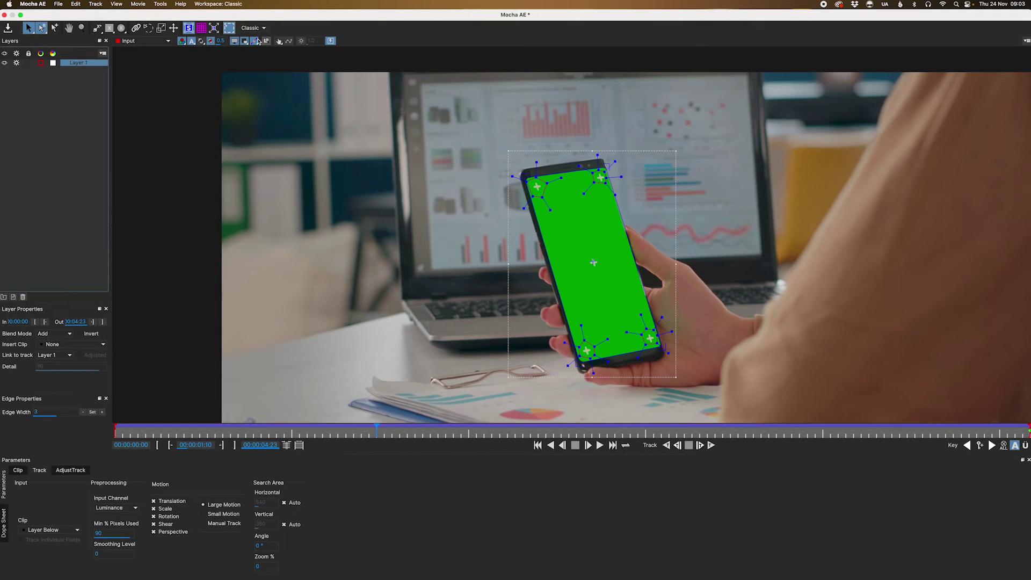
pyautogui.click(203, 29)
pyautogui.moveTo(141, 433); pyautogui.dragTo(58, 455)
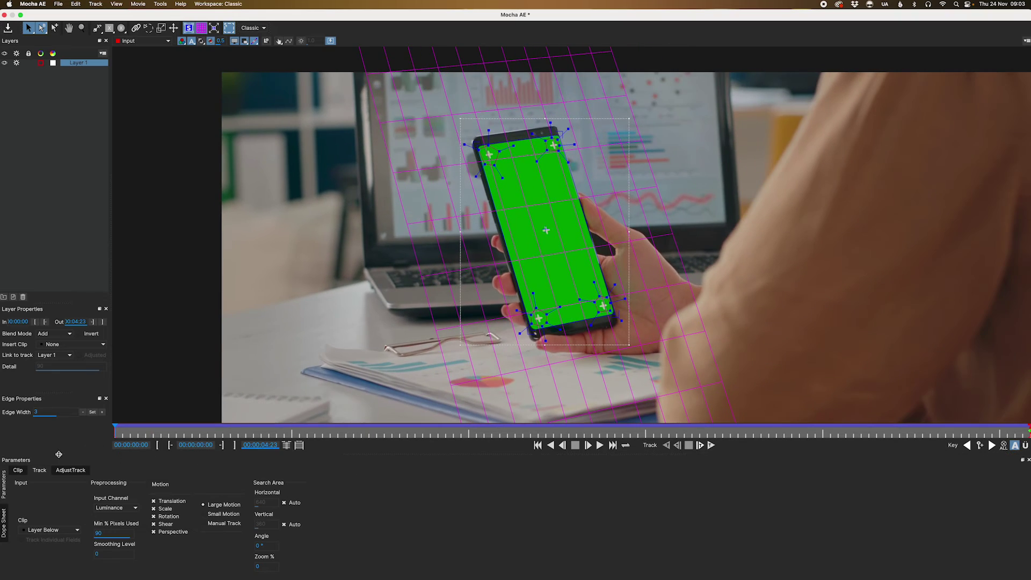
pyautogui.press('space')
pyautogui.press('space')
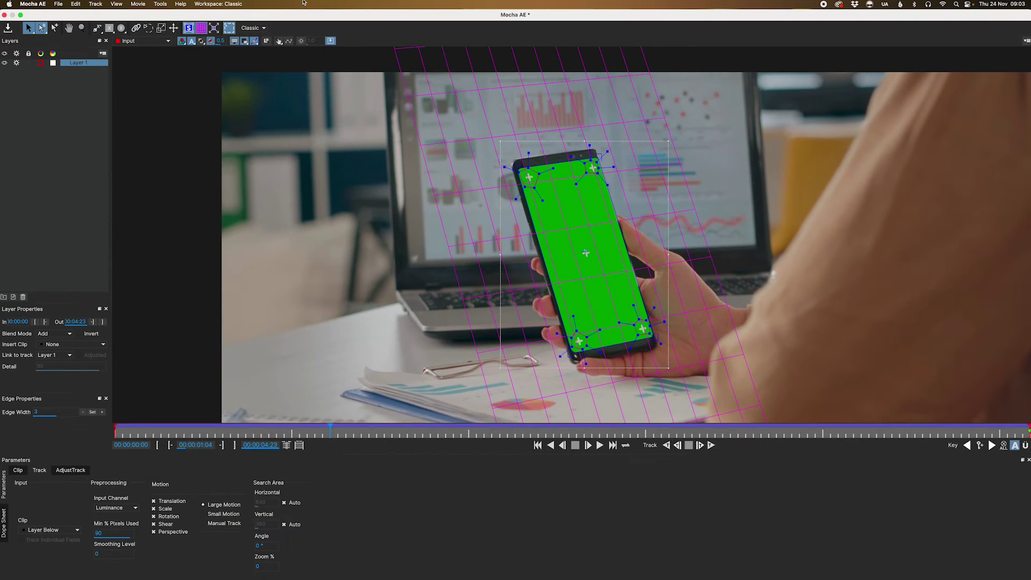
pyautogui.click(201, 31)
pyautogui.moveTo(143, 440)
pyautogui.mouseDown()
pyautogui.moveTo(618, 444)
pyautogui.moveTo(1030, 430)
pyautogui.moveTo(153, 432)
pyautogui.mouseUp()
pyautogui.click(45, 105)
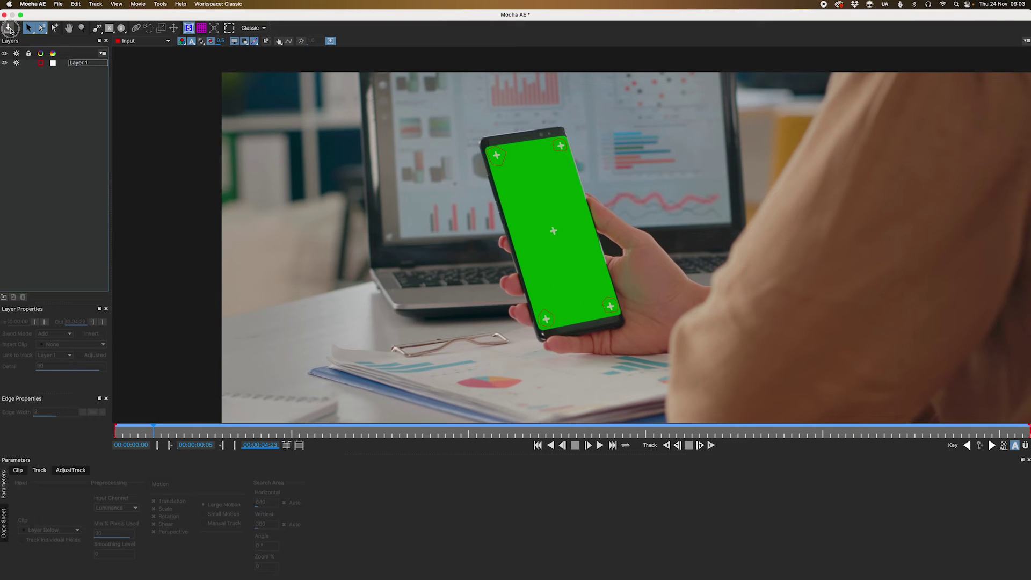
# Step: Save the tracking project and close Mocha AE to return to After Effects
pyautogui.click(9, 29)
pyautogui.click(4, 16)
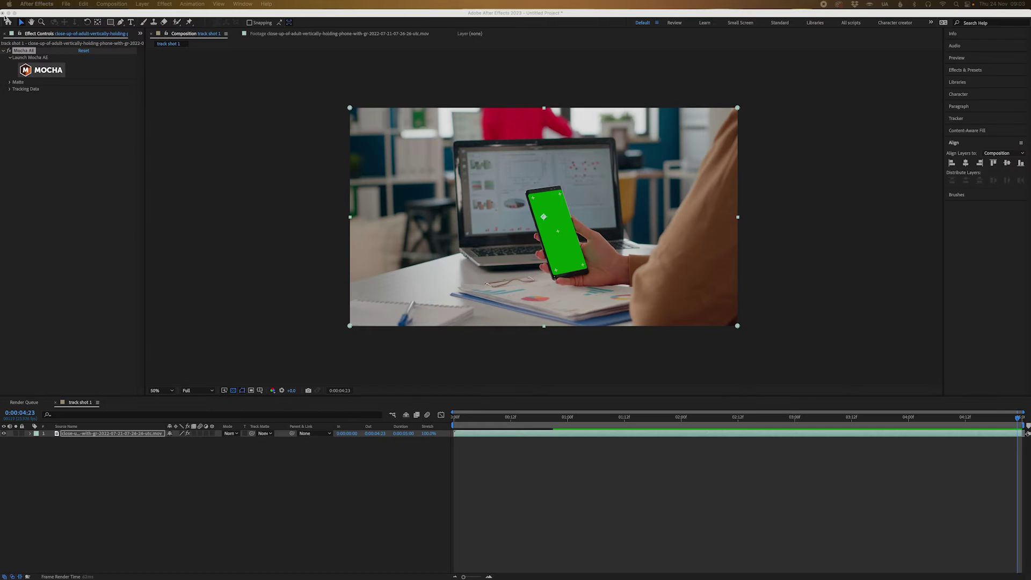
pyautogui.press('.')
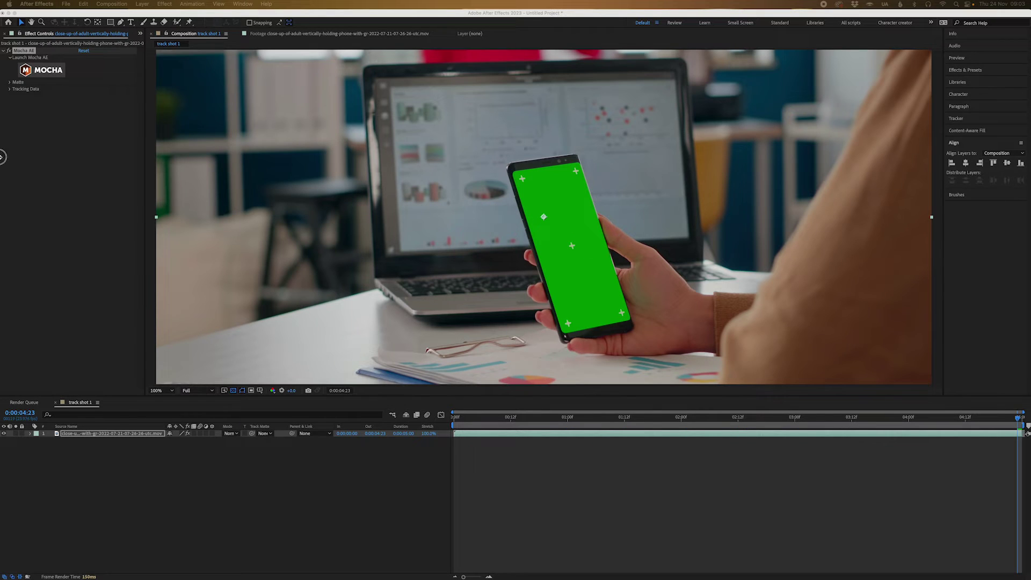
pyautogui.click(504, 486)
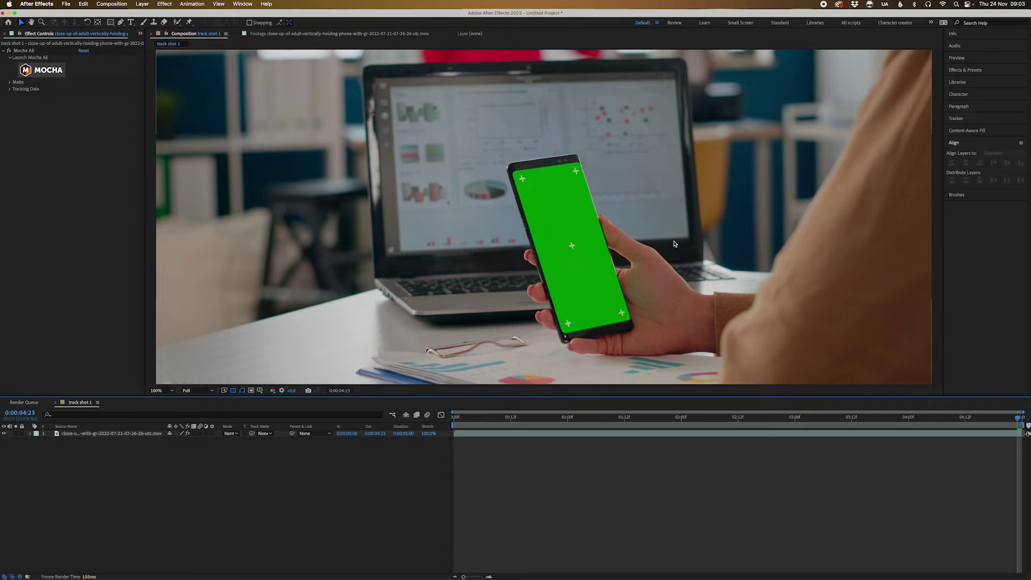
pyautogui.press('space')
pyautogui.moveTo(616, 276); pyautogui.dragTo(595, 245)
pyautogui.press('v')
pyautogui.press(',')
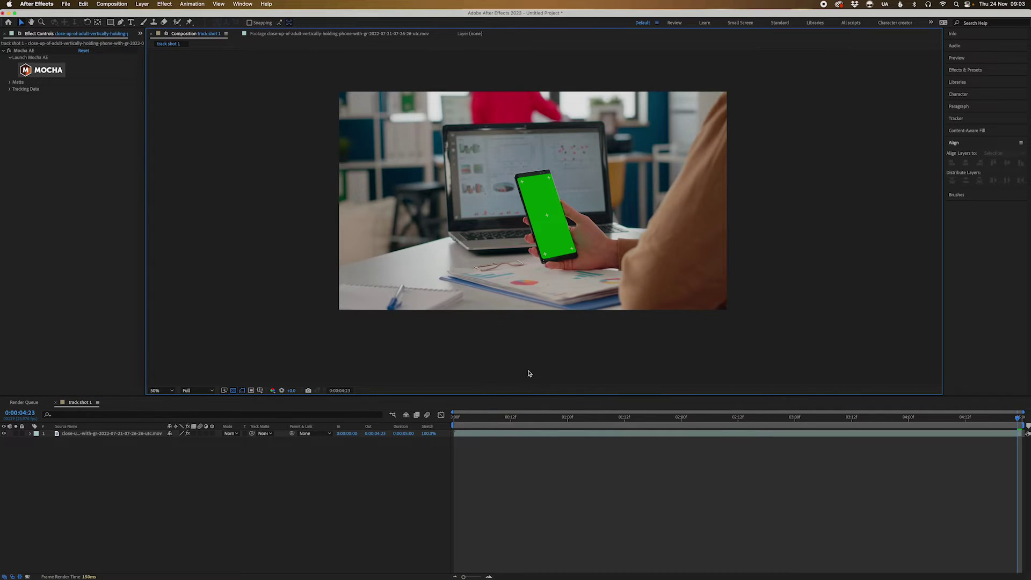
# Step: Create a solid named "Phone screen PRECOMP stretch" at the start of the track shot 1 composition
pyautogui.moveTo(476, 421); pyautogui.dragTo(453, 423)
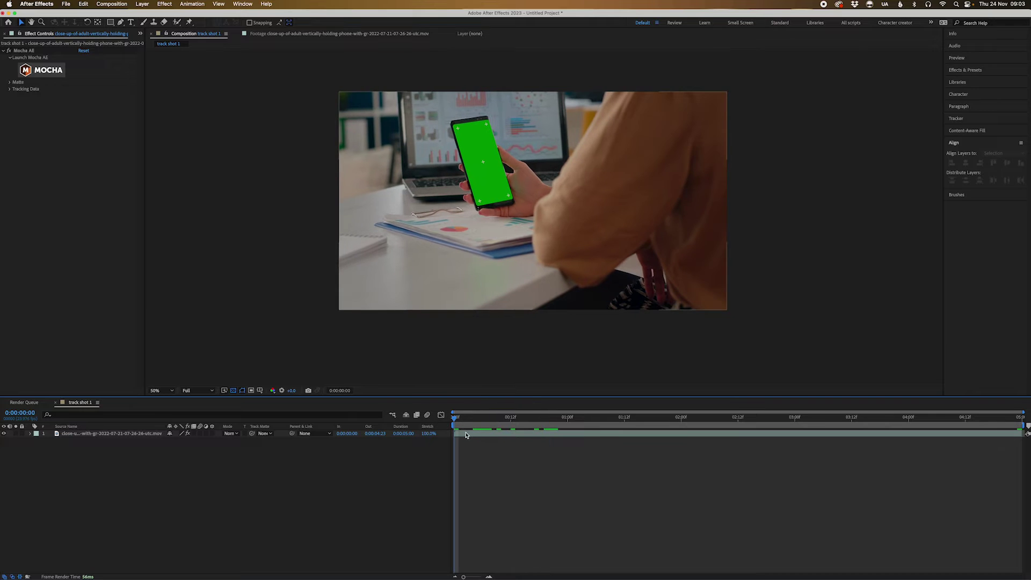
pyautogui.click(467, 433)
pyautogui.click(504, 463)
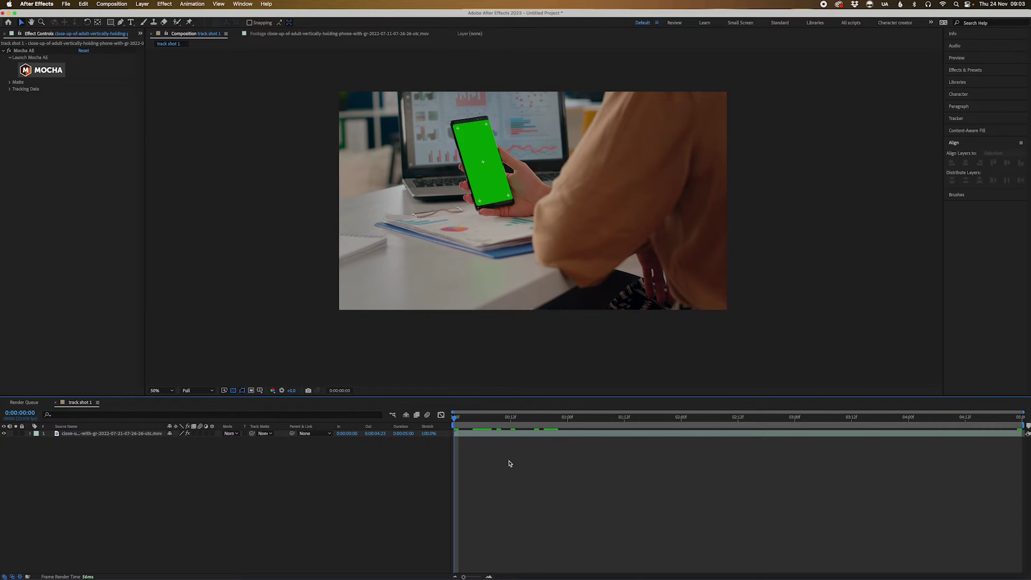
pyautogui.rightClick(510, 463)
pyautogui.moveTo(546, 468)
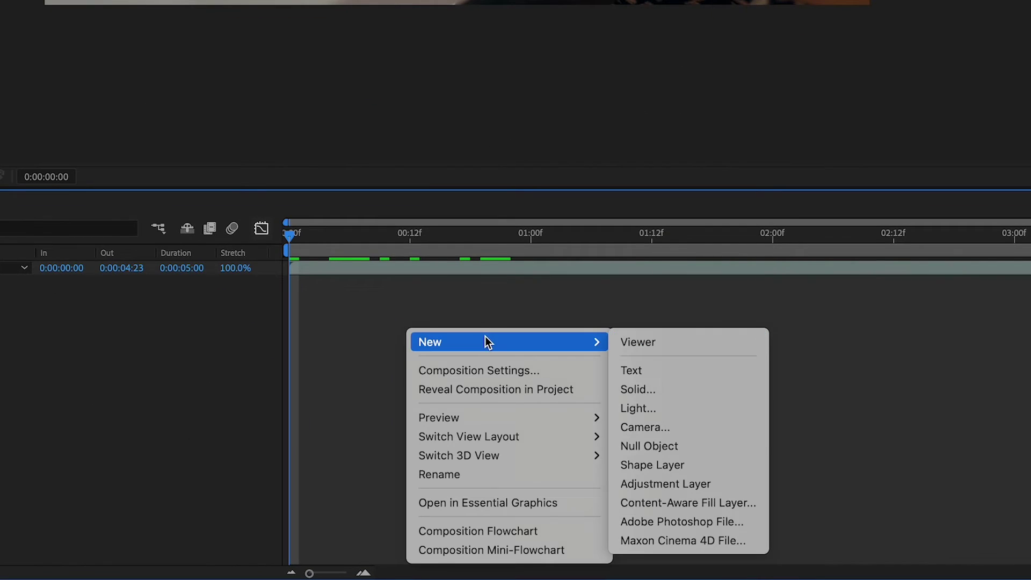
pyautogui.click(654, 390)
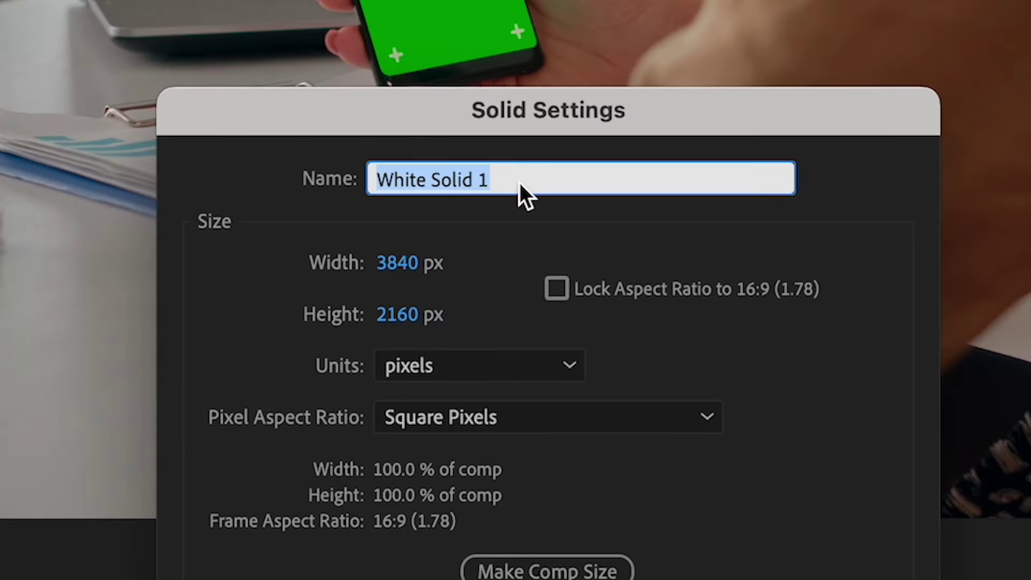
pyautogui.write('Phone screen')
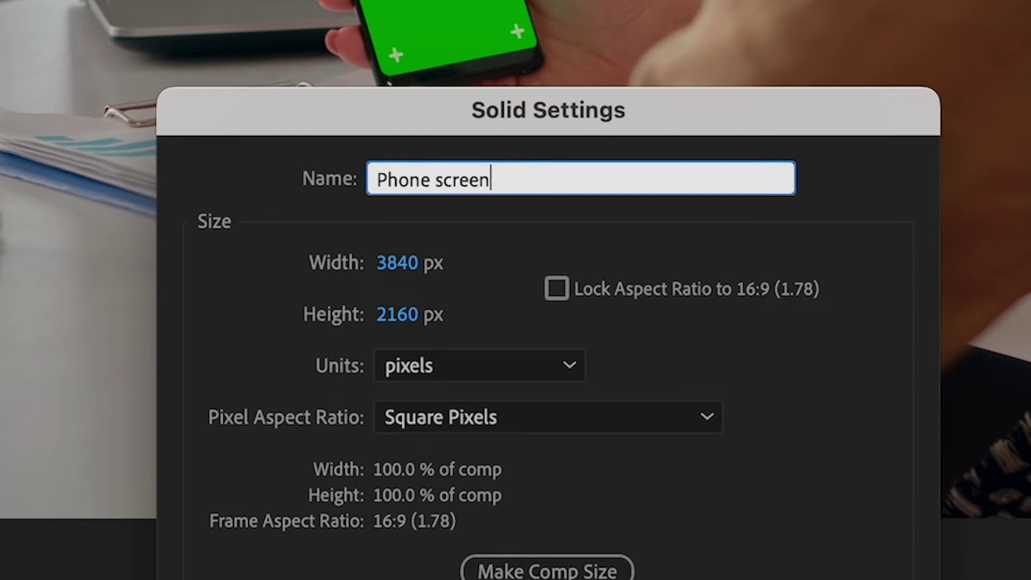
pyautogui.write(' PRECOMP stre')
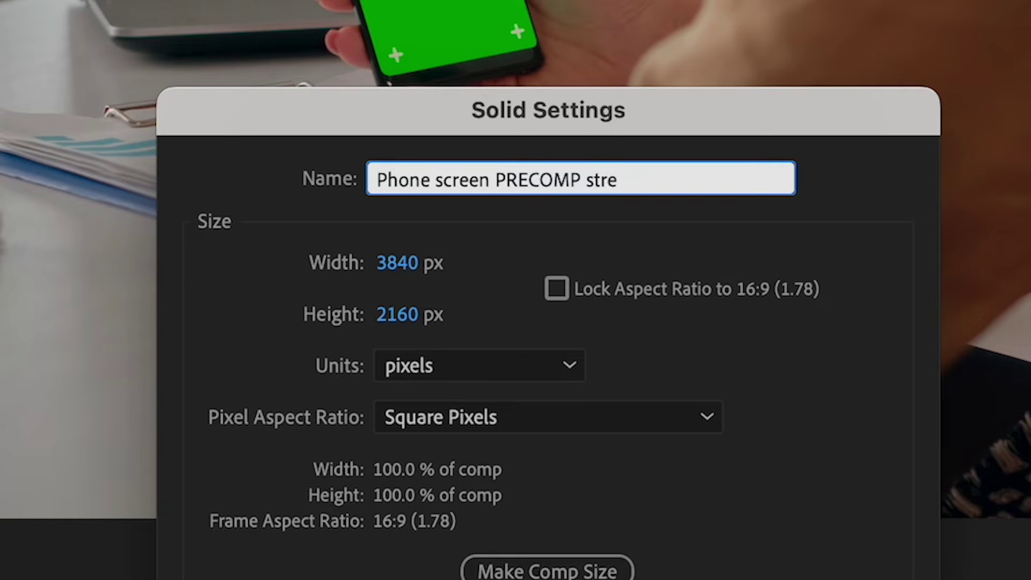
pyautogui.write('tc')
pyautogui.write('h')
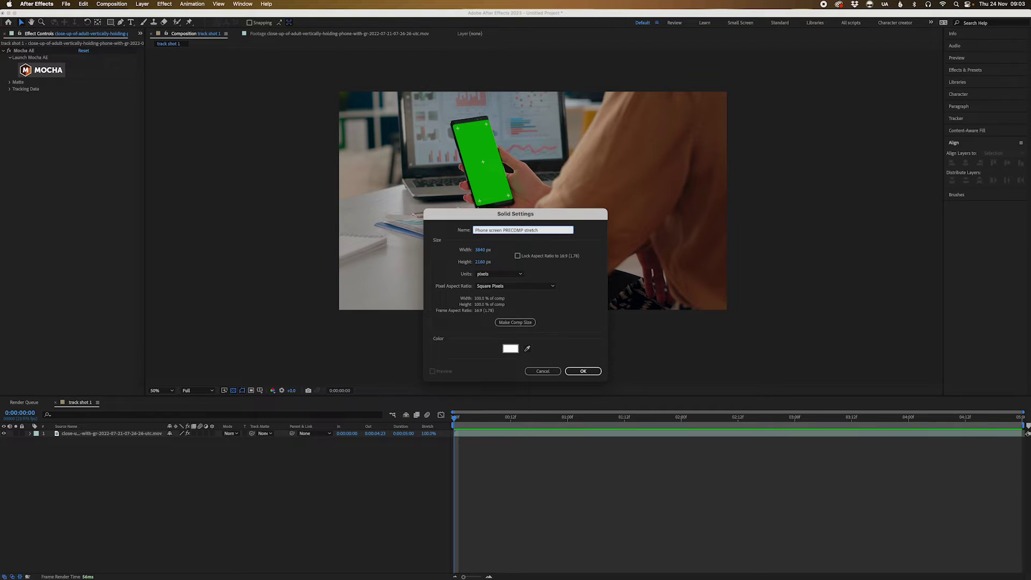
pyautogui.press('Return')
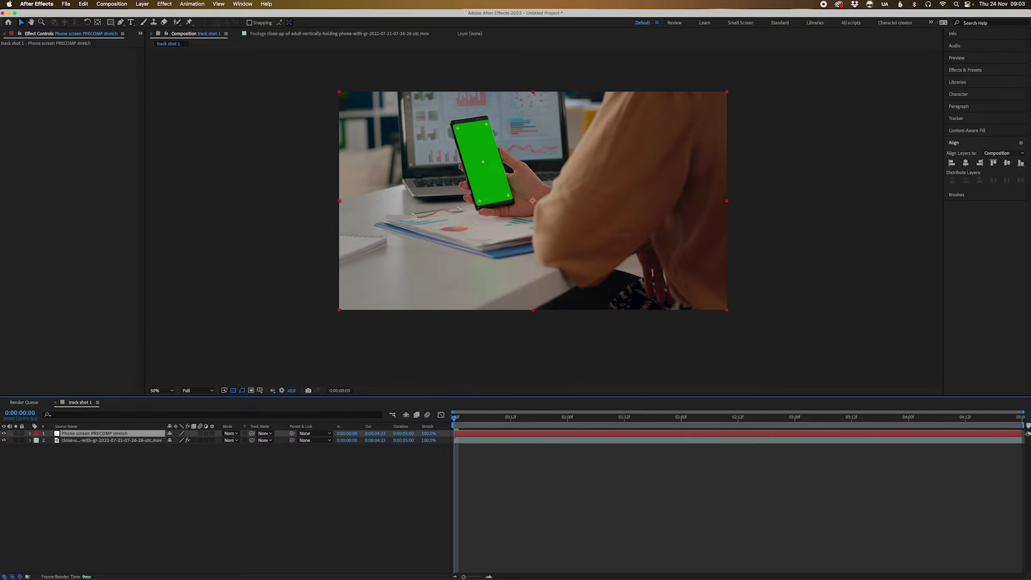
# Step: Pre-compose the solid as "Phone screen PRECOMP stretch", leaving all attributes in track shot 1
pyautogui.click(105, 519)
pyautogui.click(108, 434)
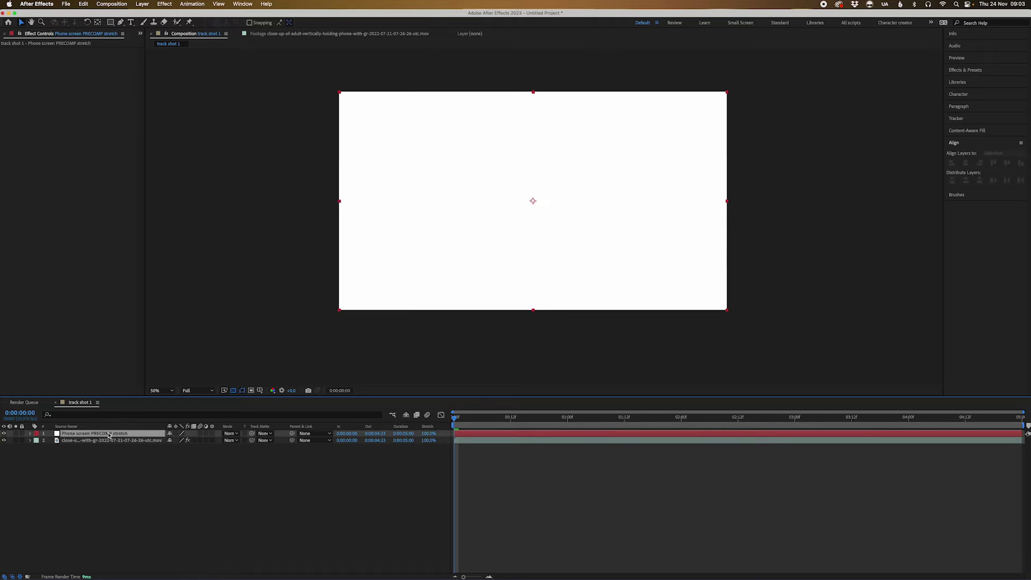
pyautogui.press('Return')
pyautogui.click(100, 464)
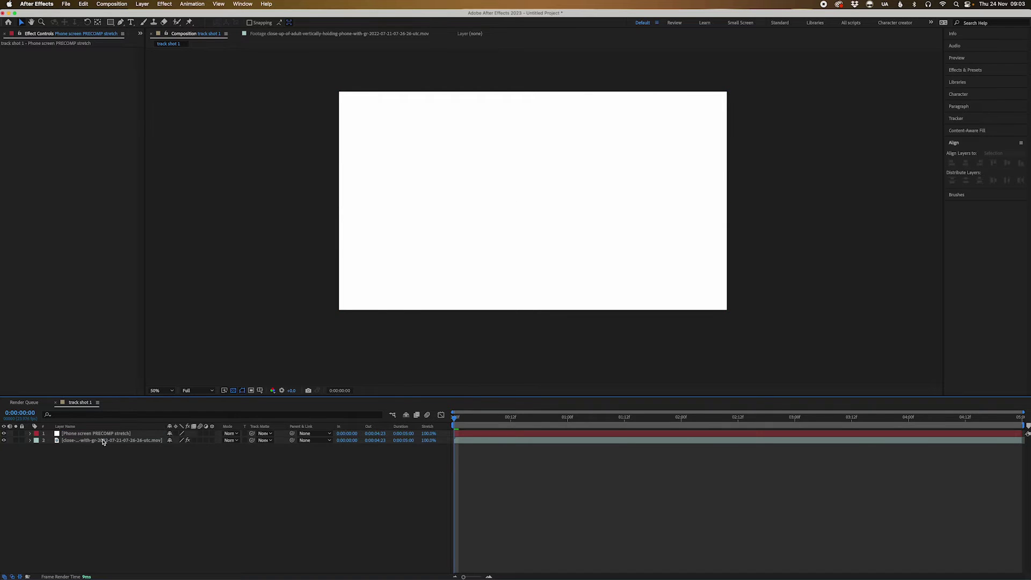
pyautogui.click(105, 434)
pyautogui.press('super+shift+c')
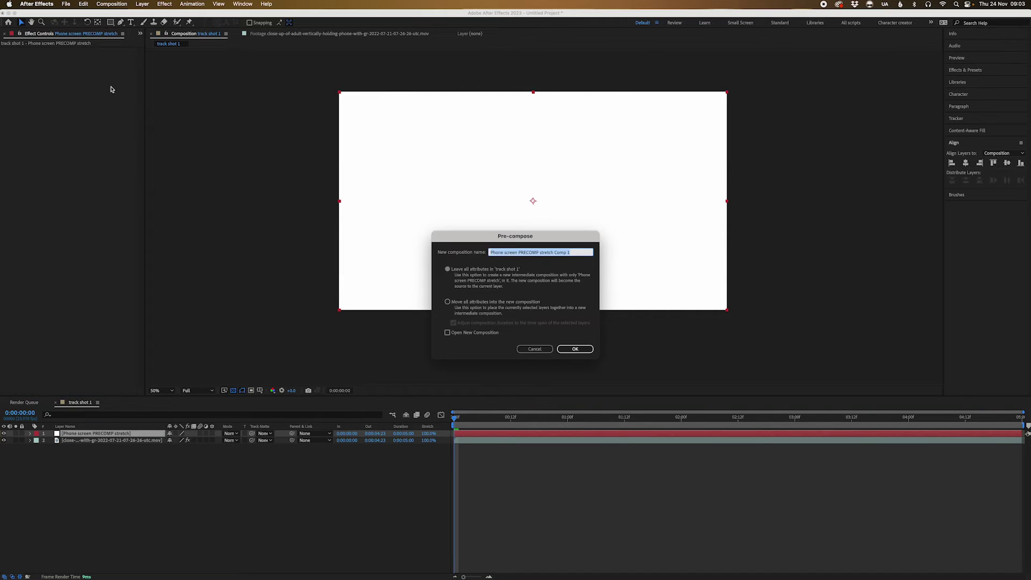
pyautogui.press('Escape')
pyautogui.click(111, 4)
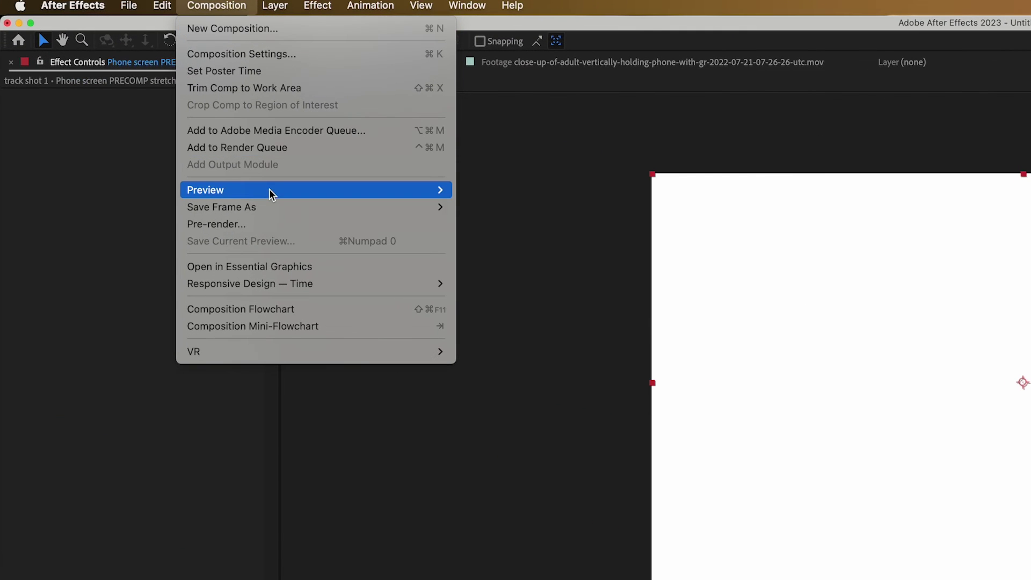
pyautogui.moveTo(270, 6)
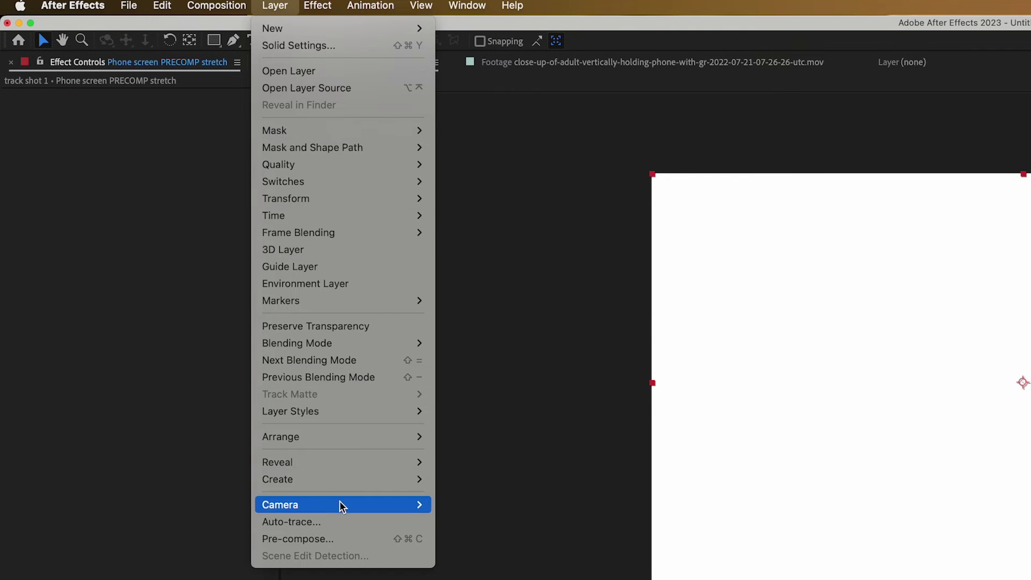
pyautogui.click(342, 539)
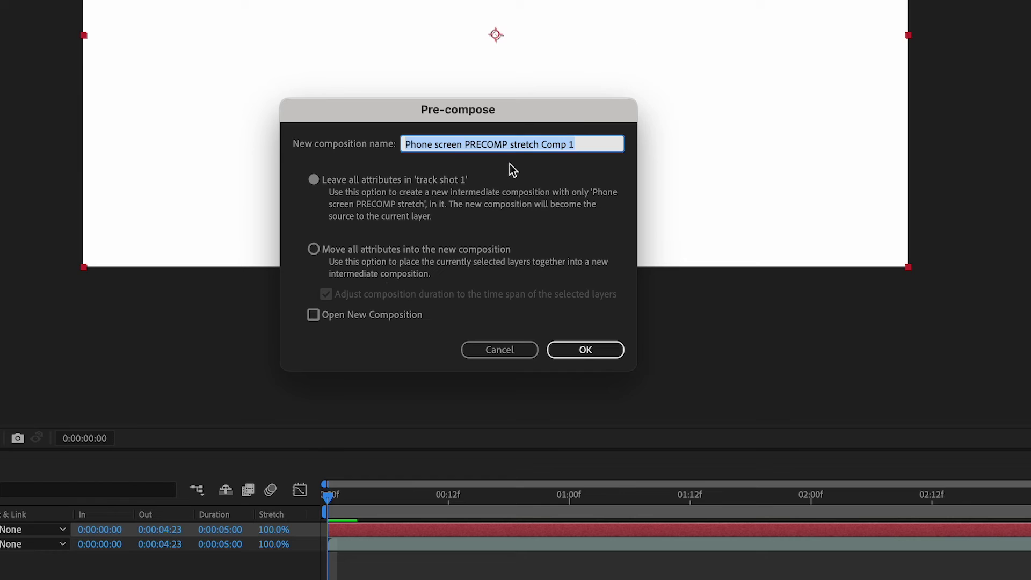
pyautogui.press('super+v')
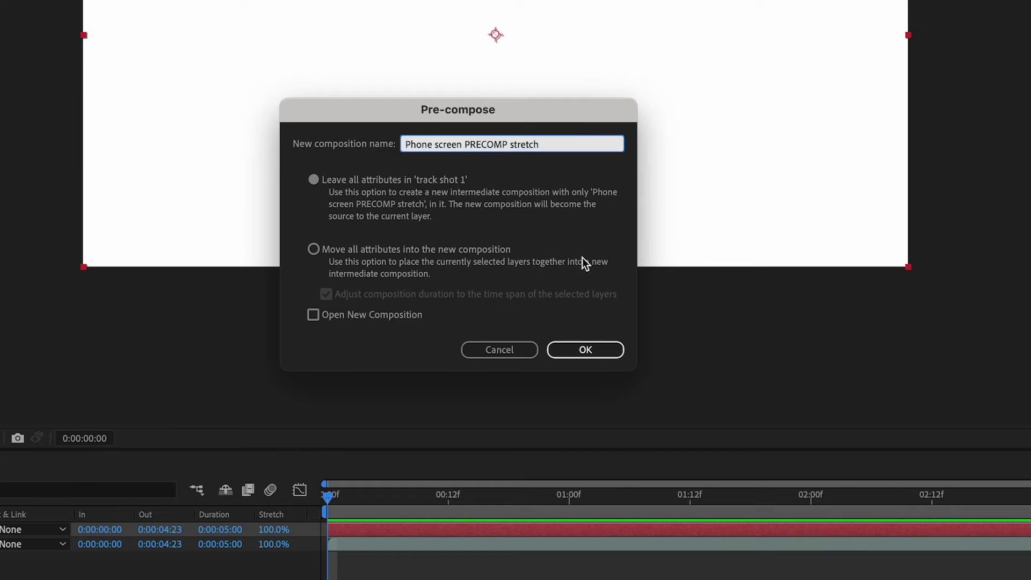
pyautogui.click(584, 350)
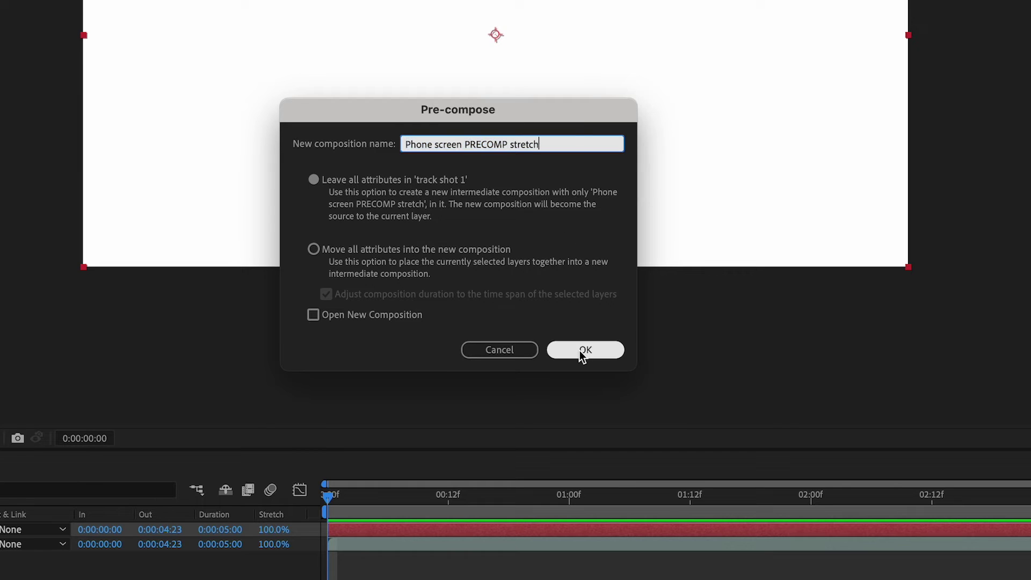
pyautogui.click(579, 350)
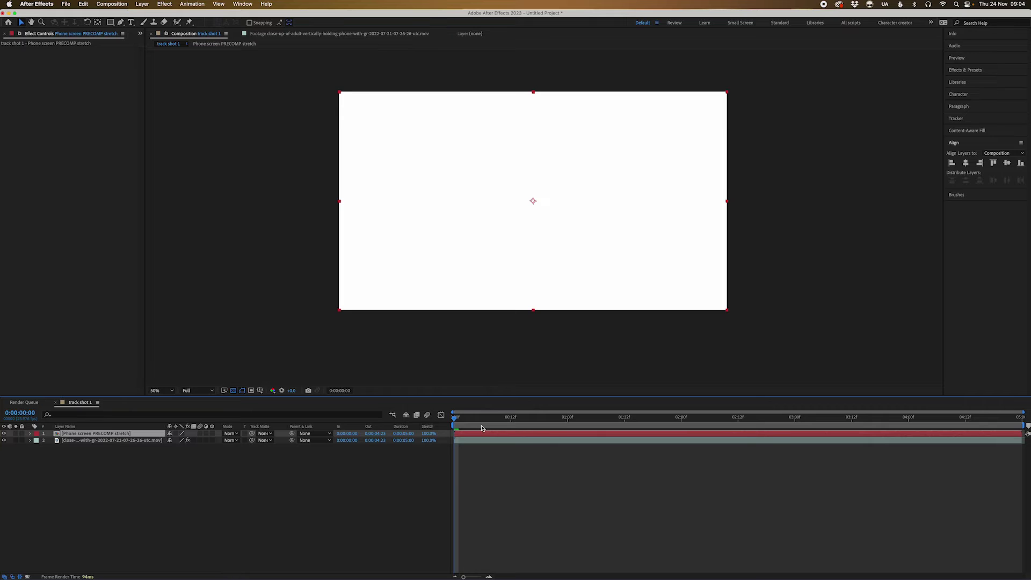
# Step: Check the contents of the phone screen precomp and return to track shot 1 at frame 0:00:00:09
pyautogui.moveTo(481, 428); pyautogui.dragTo(457, 439)
pyautogui.doubleClick(469, 436)
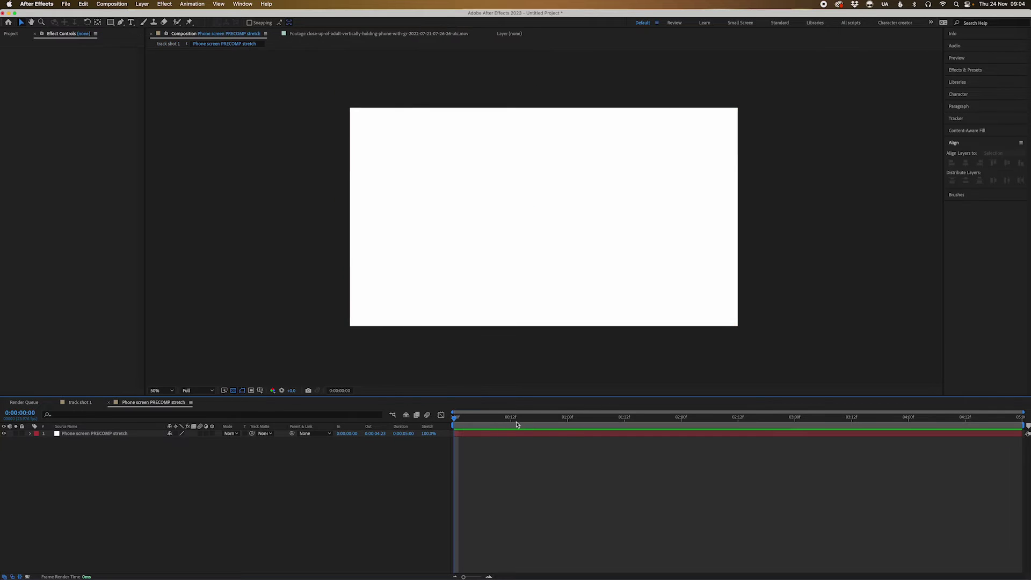
pyautogui.click(169, 44)
pyautogui.click(496, 422)
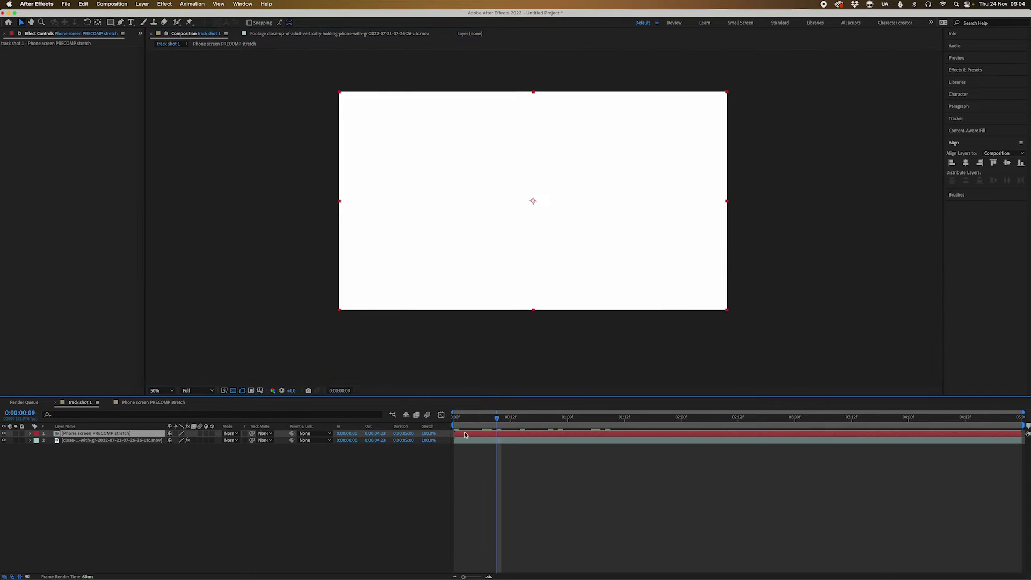
# Step: Create track data from Layer 1 in the phone footage's Mocha AE effect
pyautogui.click(132, 442)
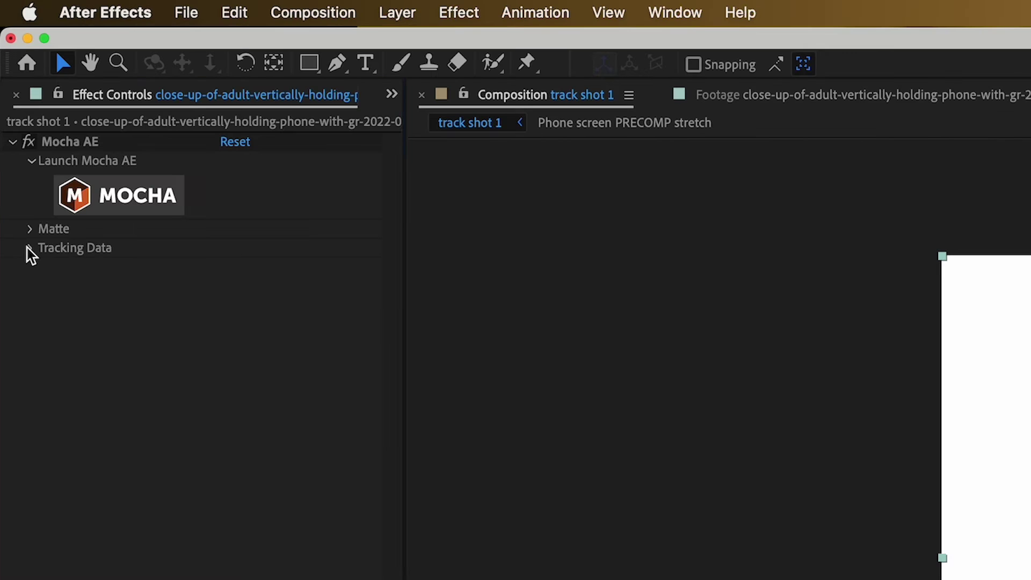
pyautogui.click(9, 89)
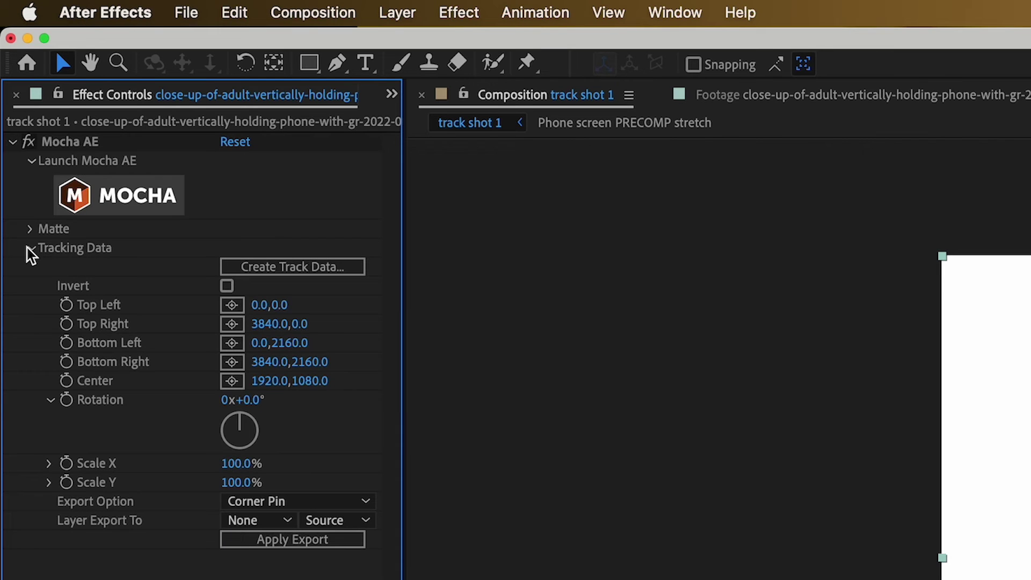
pyautogui.click(308, 269)
pyautogui.click(608, 346)
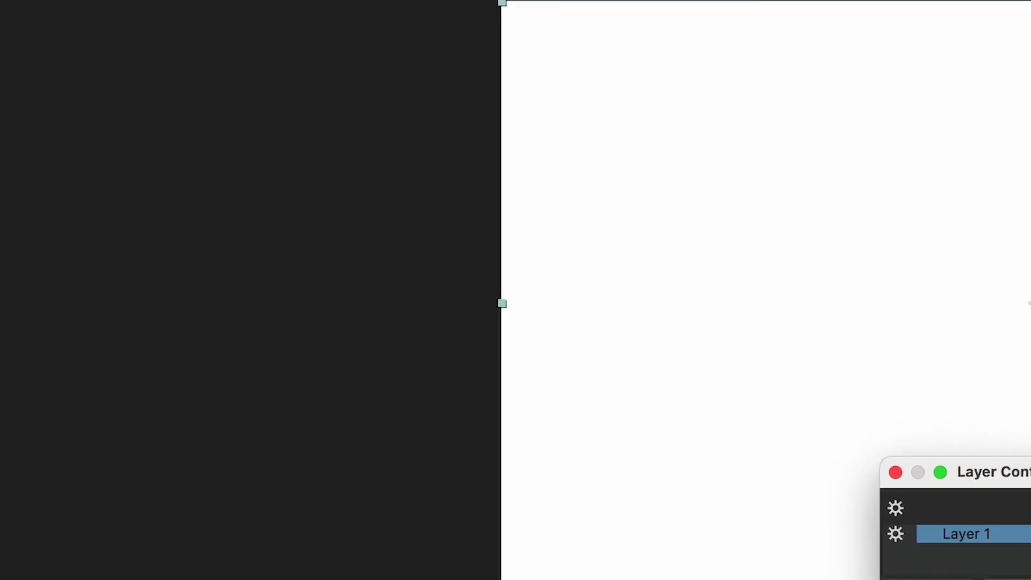
pyautogui.click(691, 397)
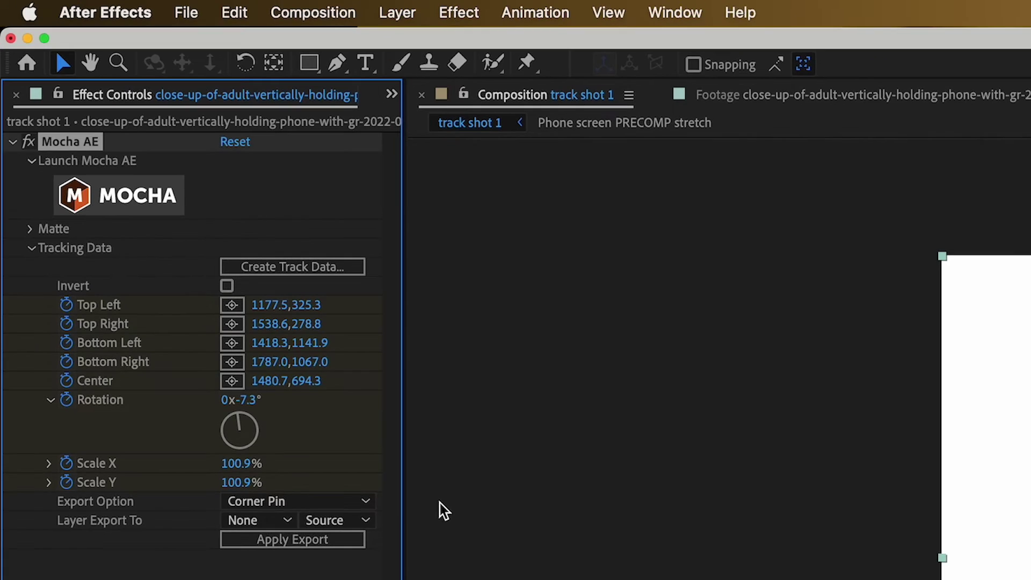
# Step: Export the tracking data as Corner Pin (Support Motion Blur) to the Phone screen PRECOMP stretch layer
pyautogui.click(283, 327)
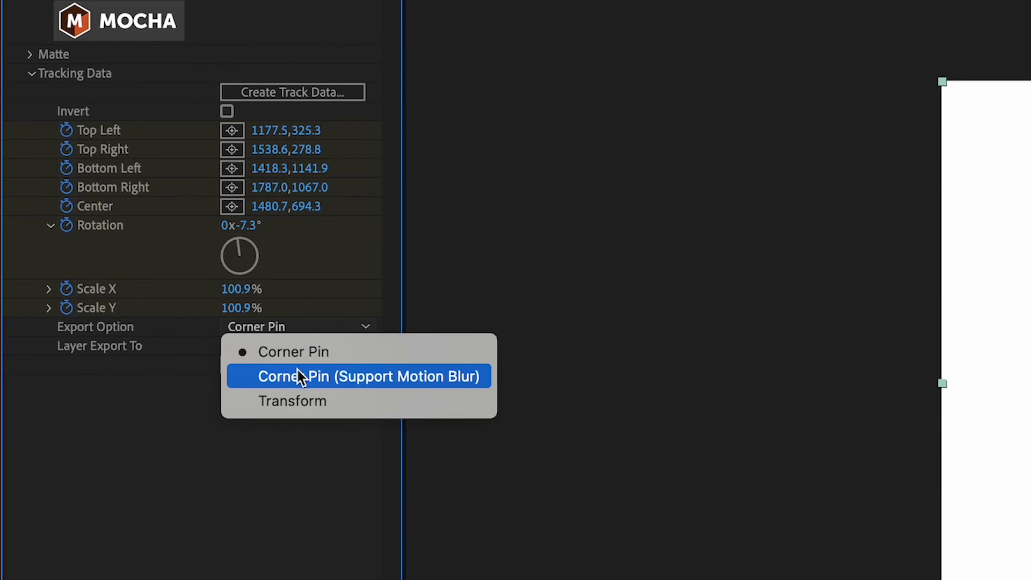
pyautogui.click(299, 375)
pyautogui.click(269, 346)
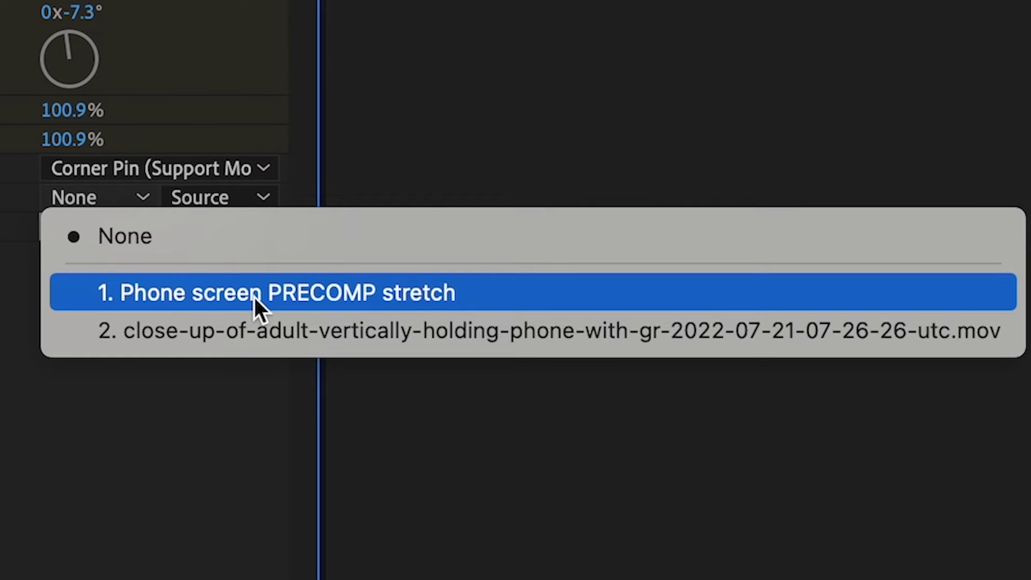
pyautogui.click(346, 295)
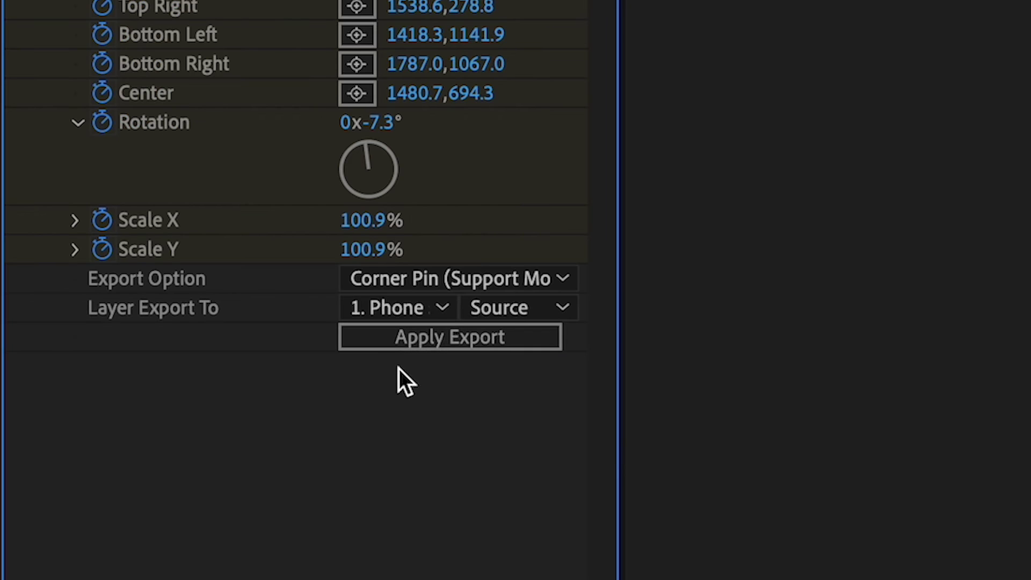
pyautogui.click(427, 342)
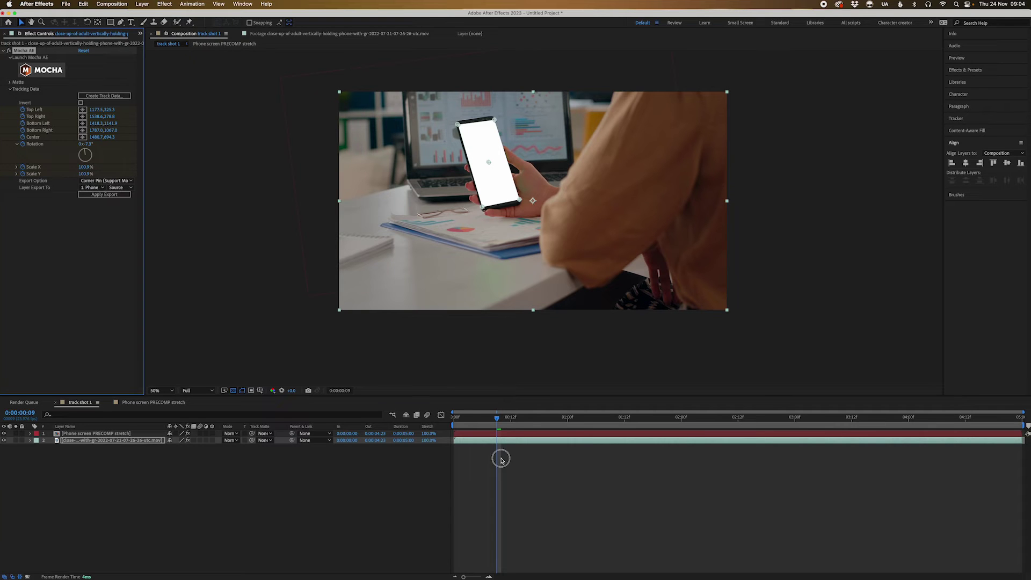
# Step: Play track shot 1 to check the tracked phone screen, and open the phone screen precomp
pyautogui.click(474, 419)
pyautogui.press('space')
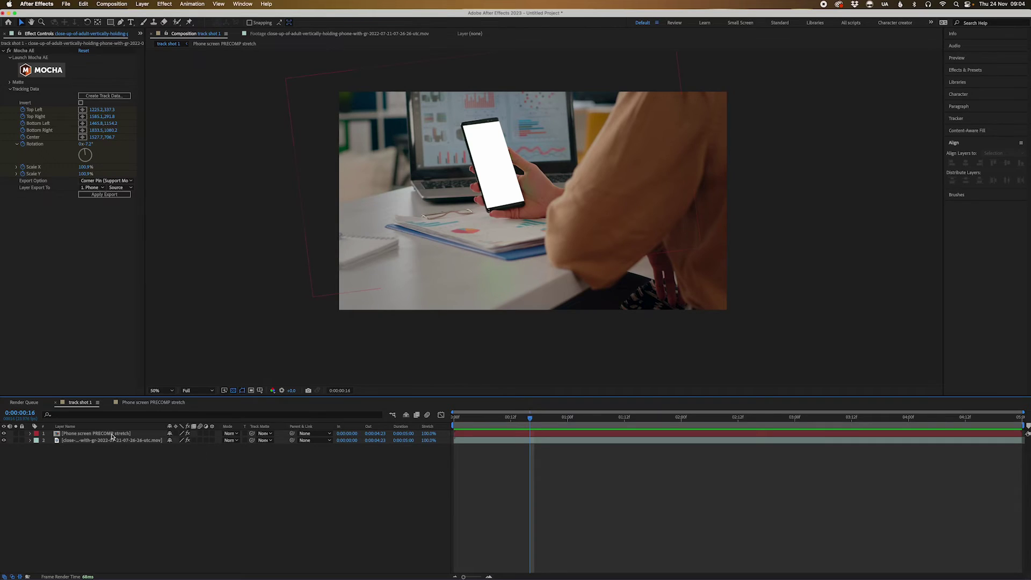
pyautogui.doubleClick(112, 435)
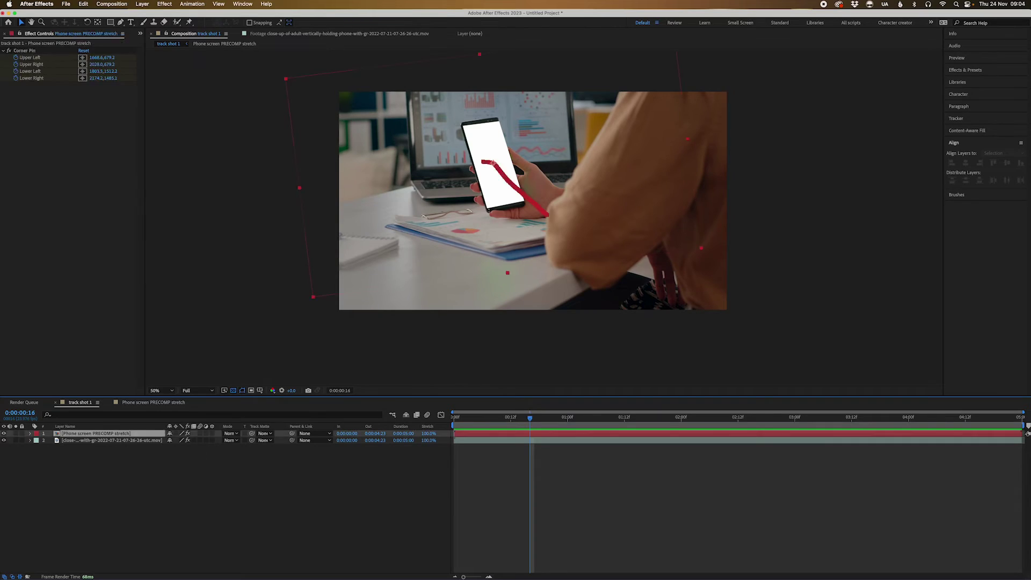
pyautogui.click(584, 467)
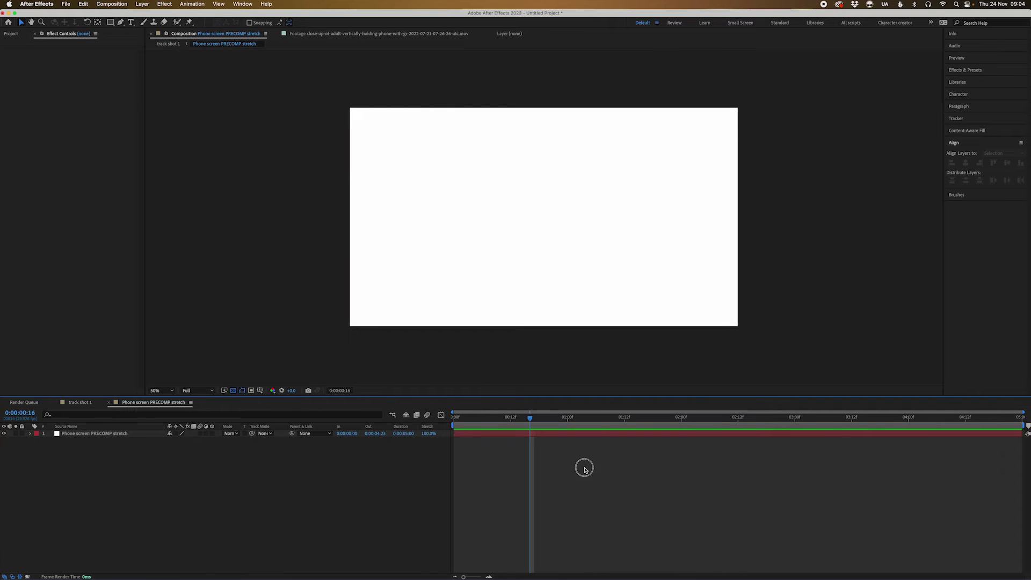
pyautogui.click(109, 23)
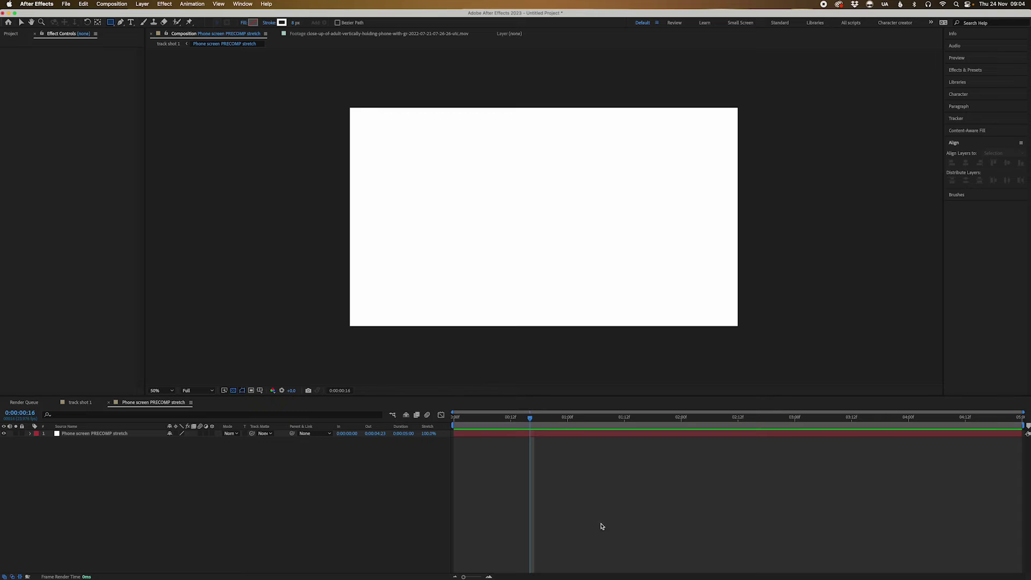
pyautogui.click(253, 23)
pyautogui.click(271, 177)
pyautogui.keyDown('alt'); pyautogui.click(284, 24); pyautogui.keyUp('alt')
pyautogui.keyDown('alt'); pyautogui.click(283, 23); pyautogui.keyUp('alt')
pyautogui.keyDown('alt'); pyautogui.click(284, 24); pyautogui.keyUp('alt')
# Step: Change the solid's color to red inside the phone screen precomp and return to track shot 1
pyautogui.click(500, 436)
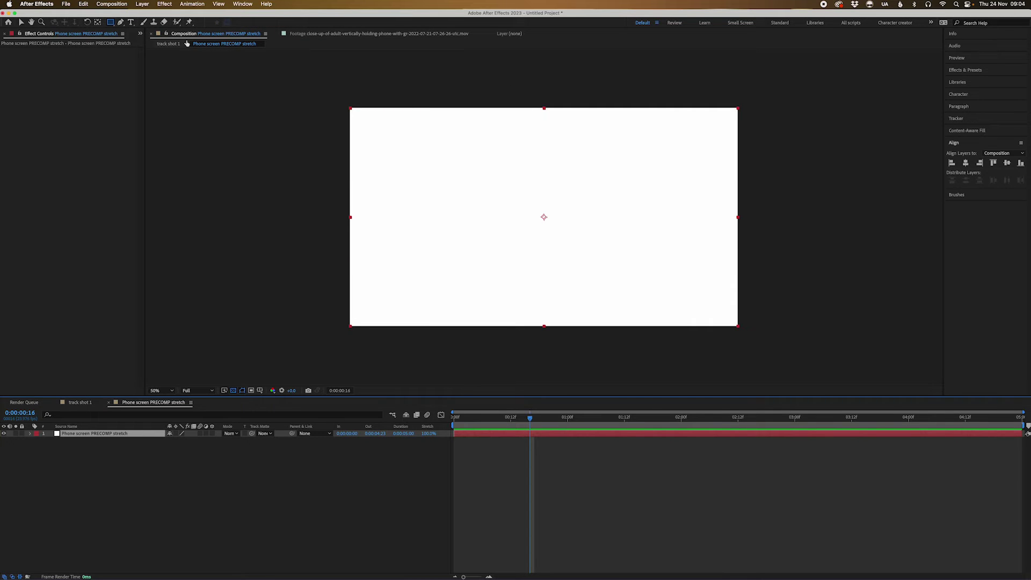
pyautogui.press('super+shift+y')
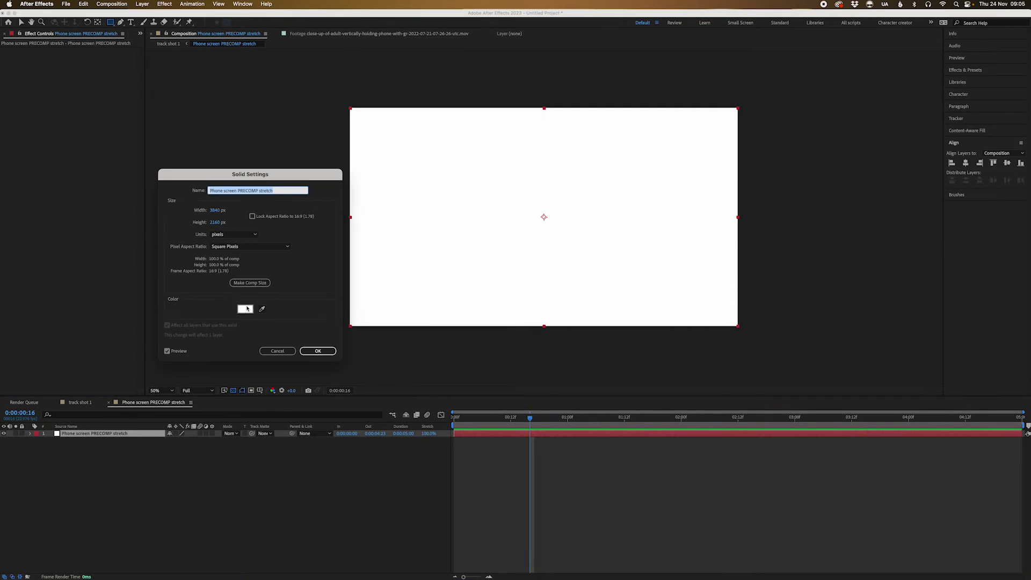
pyautogui.click(247, 308)
pyautogui.moveTo(181, 219); pyautogui.dragTo(199, 190)
pyautogui.click(280, 180)
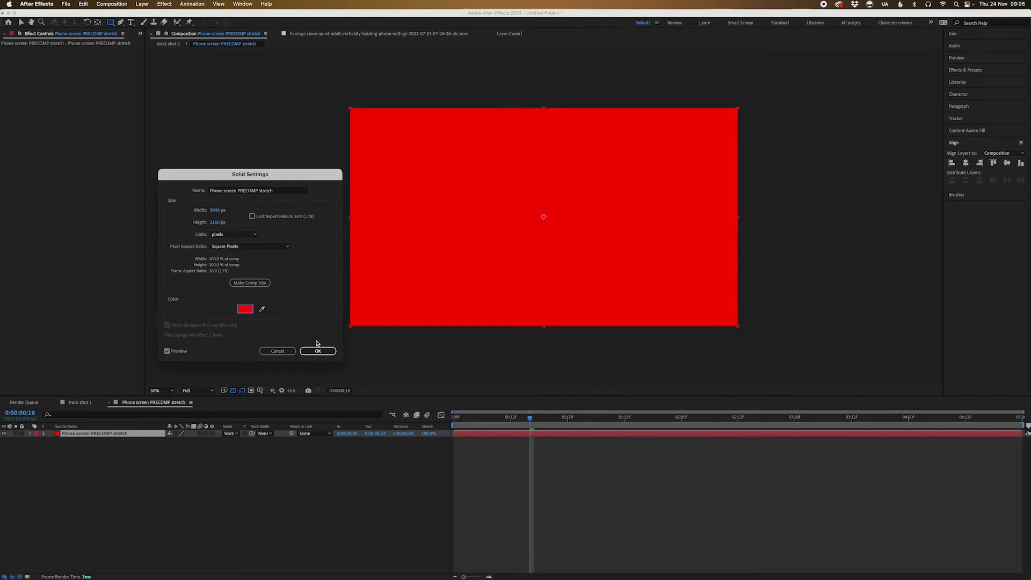
pyautogui.click(317, 350)
pyautogui.click(177, 42)
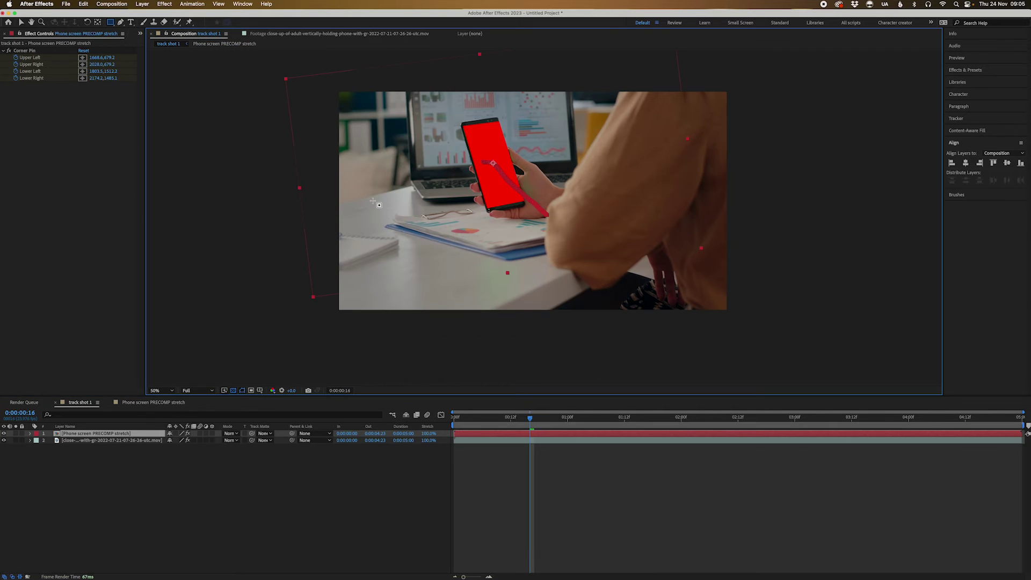
# Step: Import iphone-with-apps-in-dock.webp and place it above the red solid in the phone screen precomp
pyautogui.doubleClick(535, 434)
pyautogui.press('super+t')
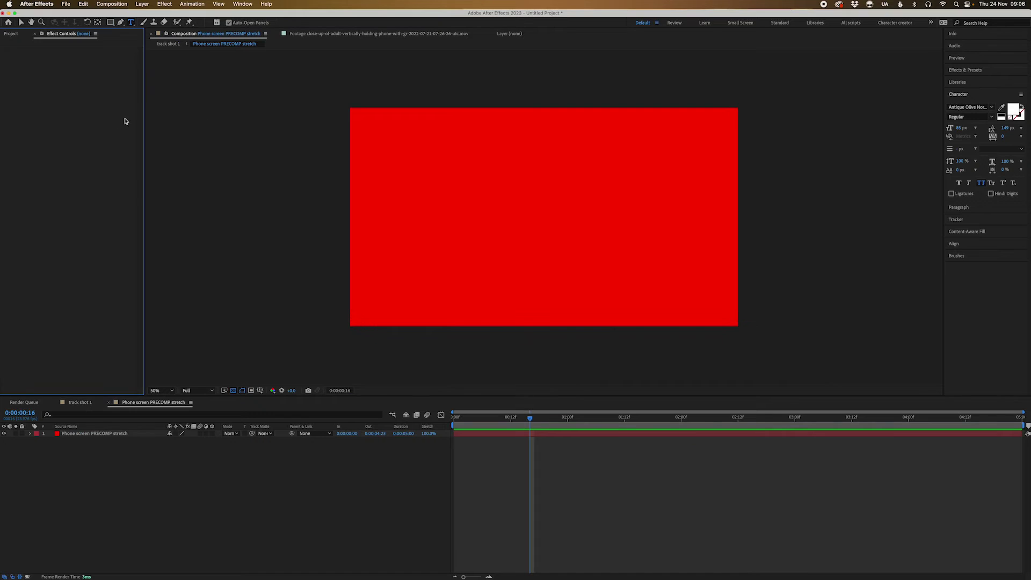
pyautogui.click(11, 34)
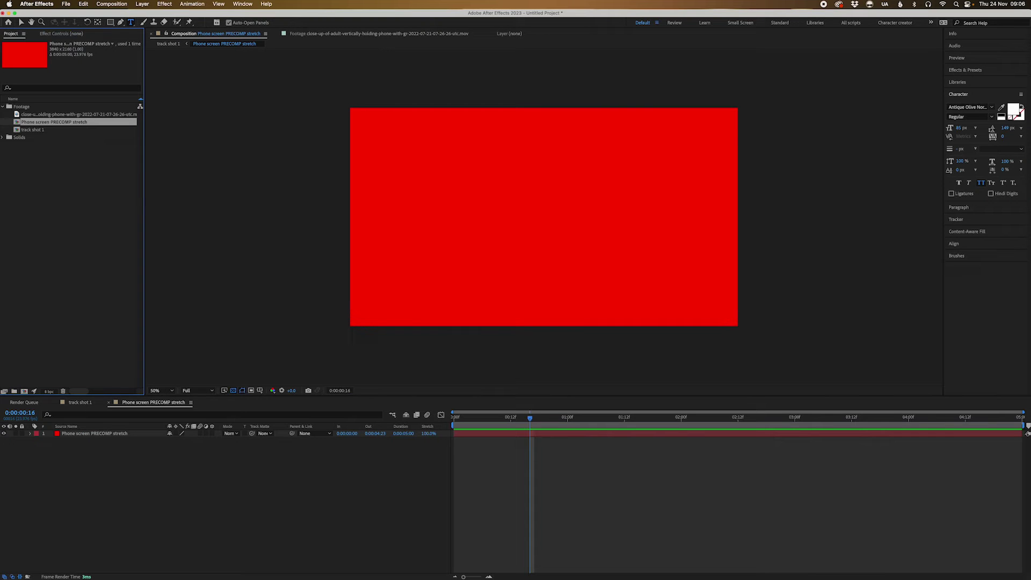
pyautogui.press('super+Tab')
pyautogui.moveTo(1, 264); pyautogui.dragTo(31, 252)
pyautogui.moveTo(45, 139); pyautogui.dragTo(552, 220)
pyautogui.press('v')
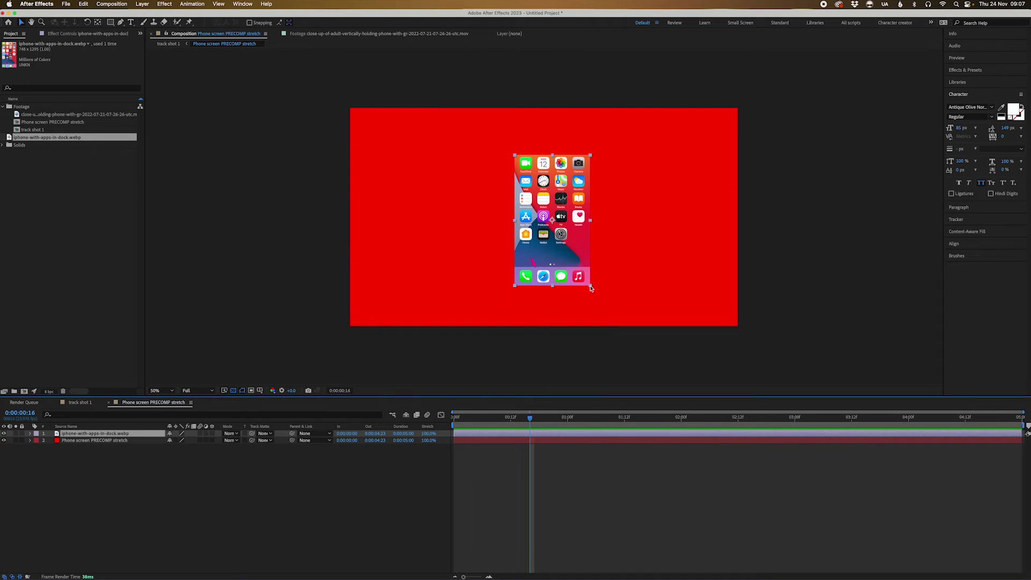
# Step: Scale the iPhone image with Fit to Comp Height and check it on the tracked phone in track shot 1
pyautogui.moveTo(591, 286); pyautogui.dragTo(611, 331)
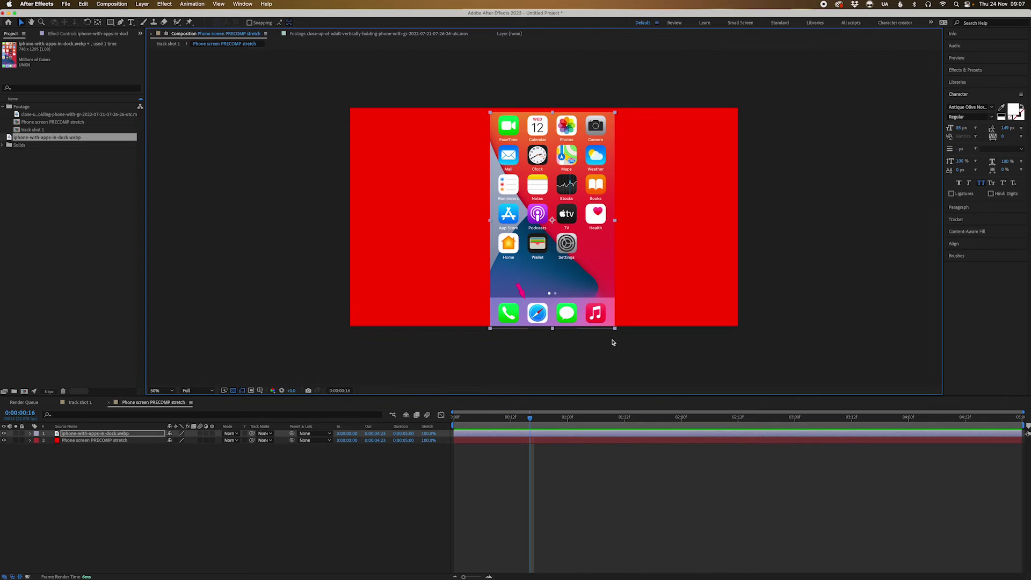
pyautogui.rightClick(545, 436)
pyautogui.moveTo(573, 366)
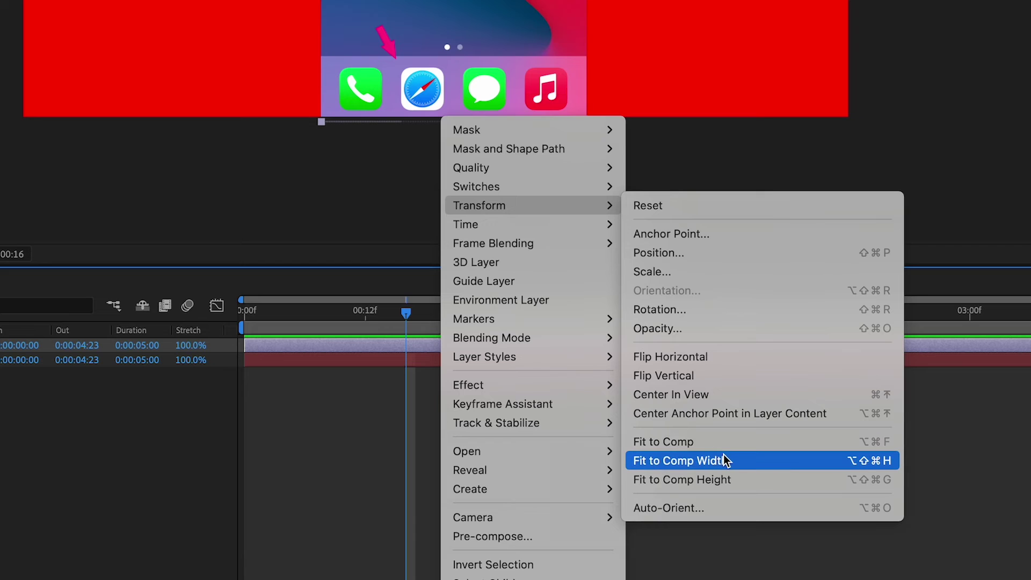
pyautogui.click(725, 477)
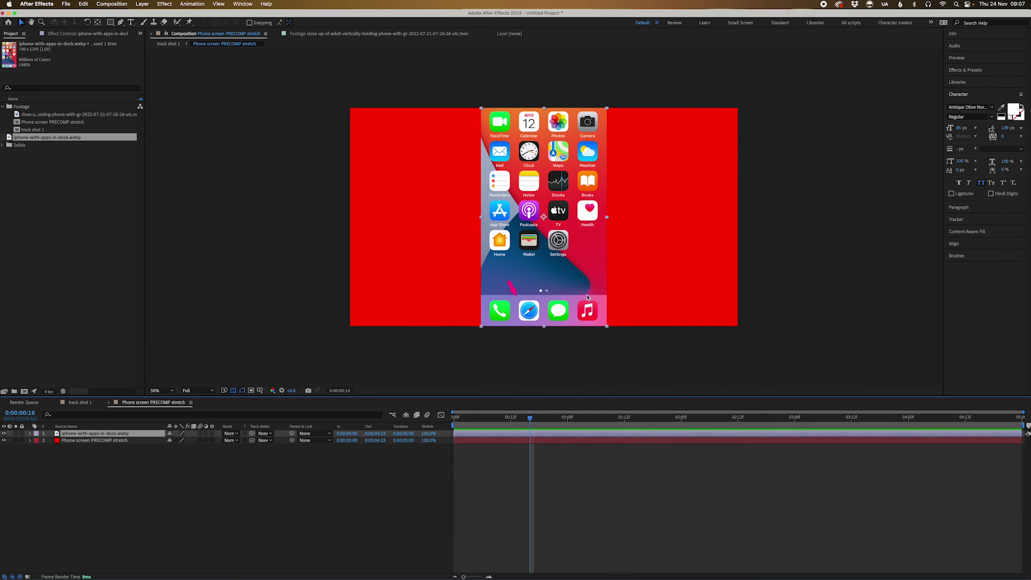
pyautogui.click(487, 492)
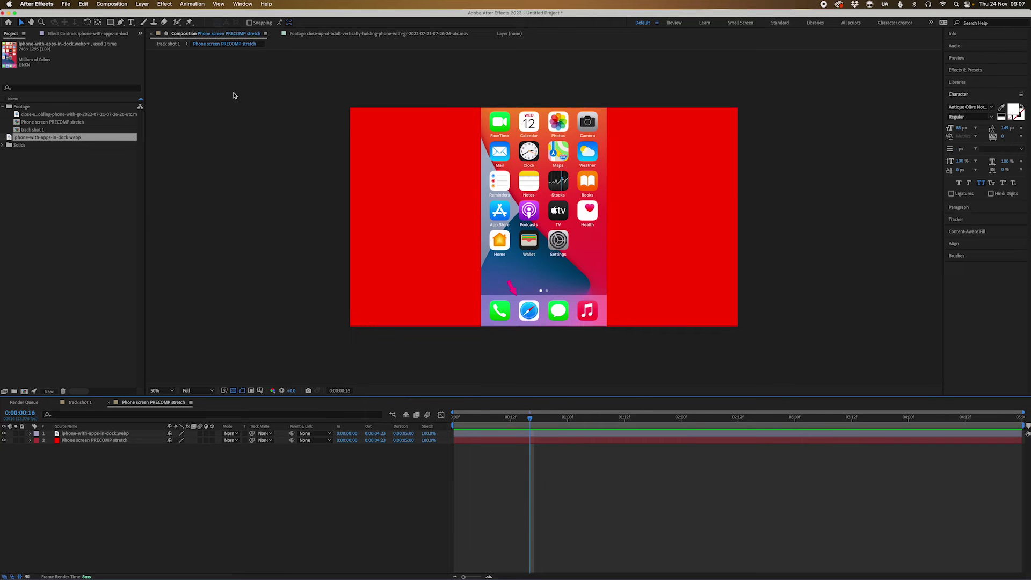
pyautogui.click(170, 44)
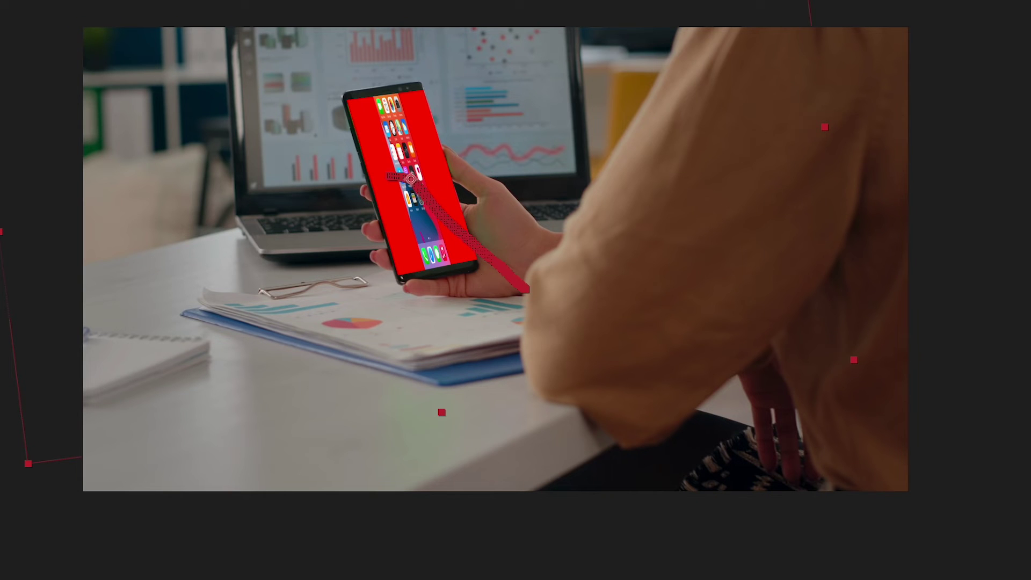
pyautogui.press('space')
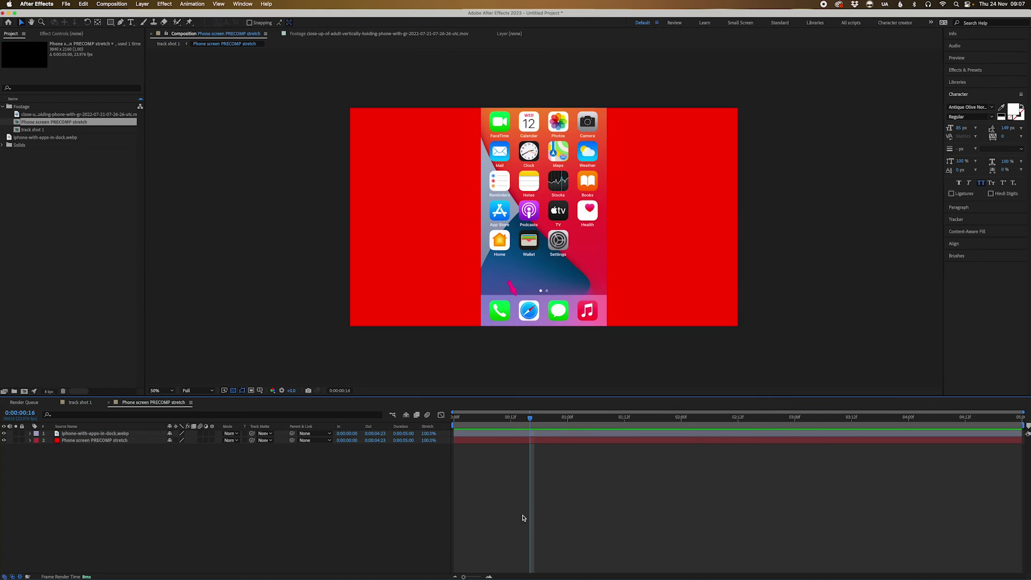
# Step: Pre-compose the iphone-with-apps-in-dock.webp layer as "iphone screen", leaving all attributes in the current composition
pyautogui.click(543, 435)
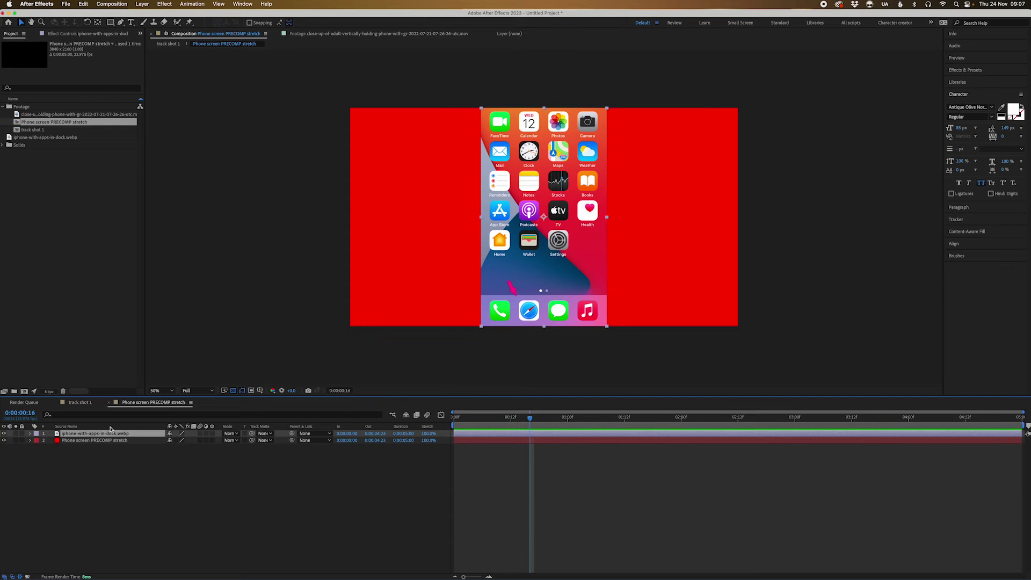
pyautogui.click(101, 465)
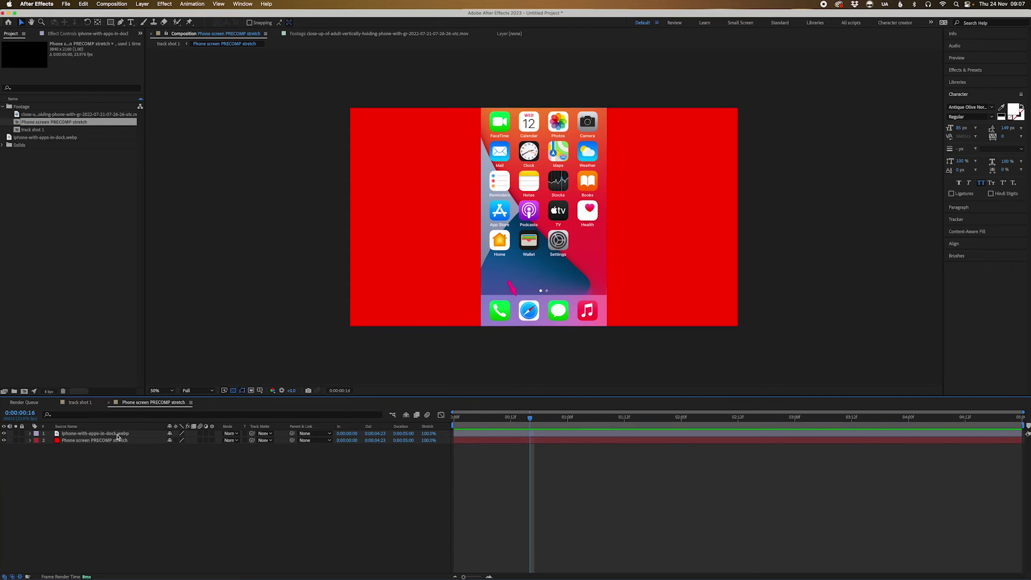
pyautogui.rightClick(117, 436)
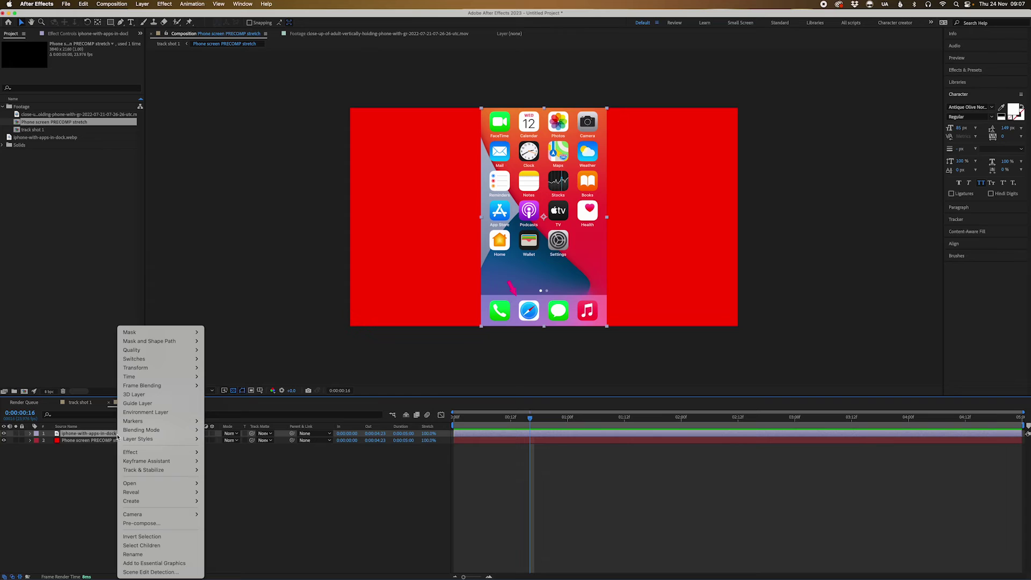
pyautogui.click(77, 456)
pyautogui.click(110, 4)
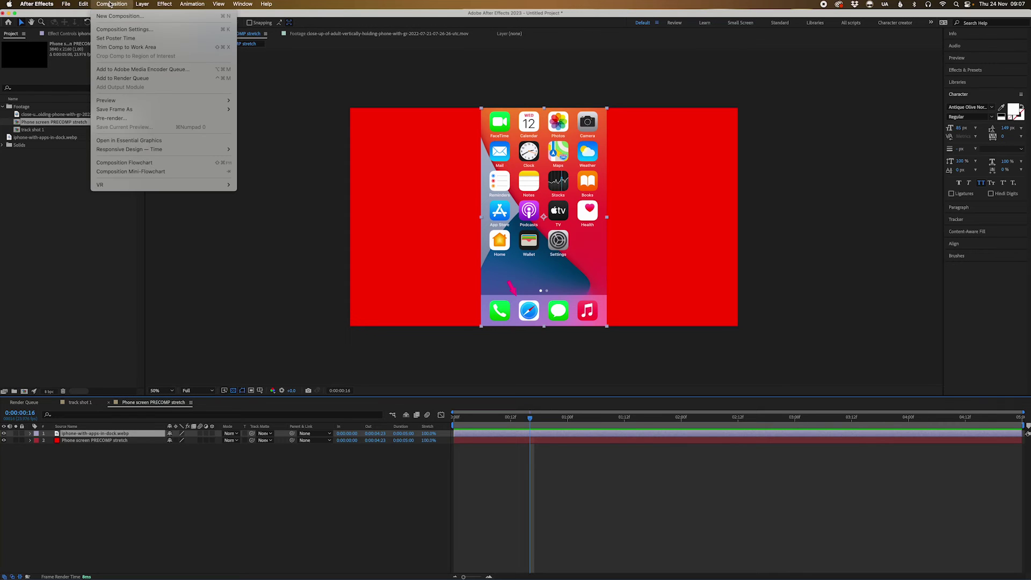
pyautogui.moveTo(142, 4)
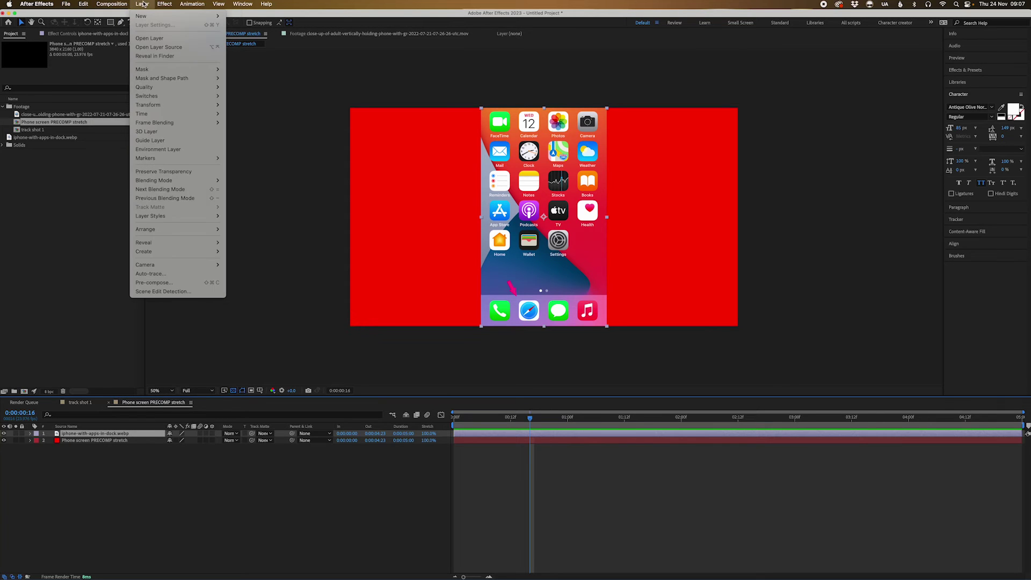
pyautogui.click(177, 283)
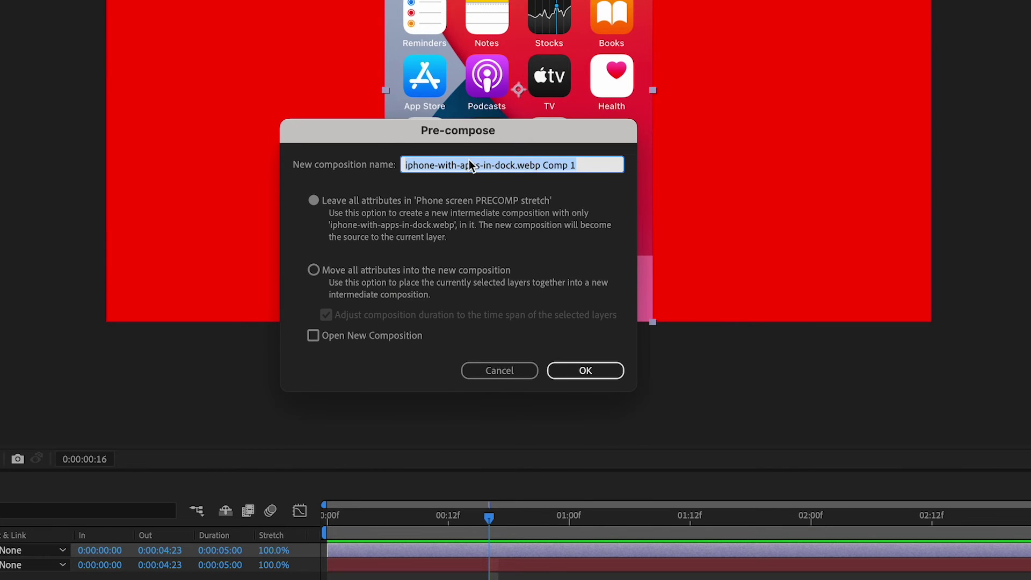
pyautogui.press('BackSpace')
pyautogui.write('iph')
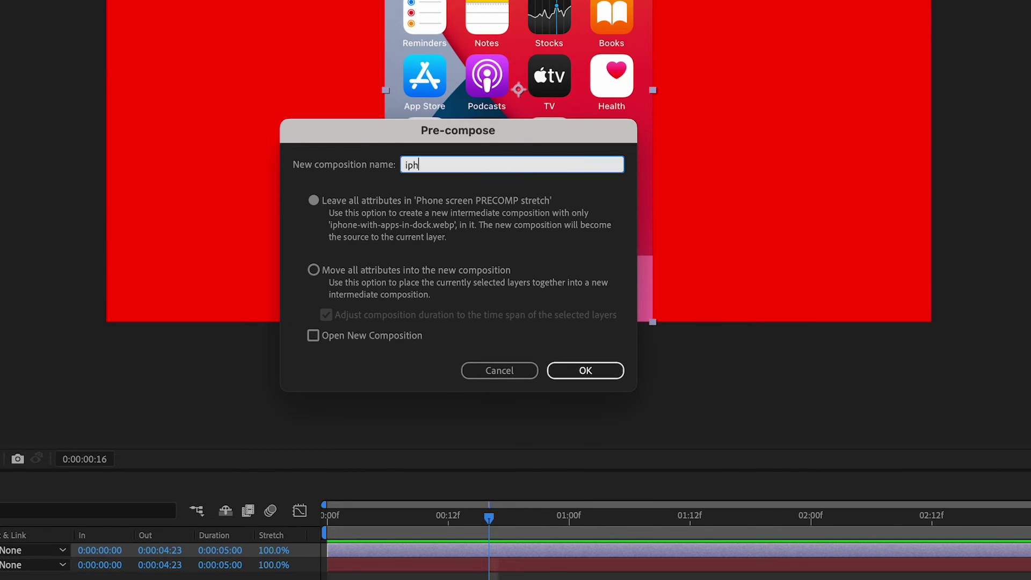
pyautogui.write('one scree')
pyautogui.write('n')
pyautogui.press('Return')
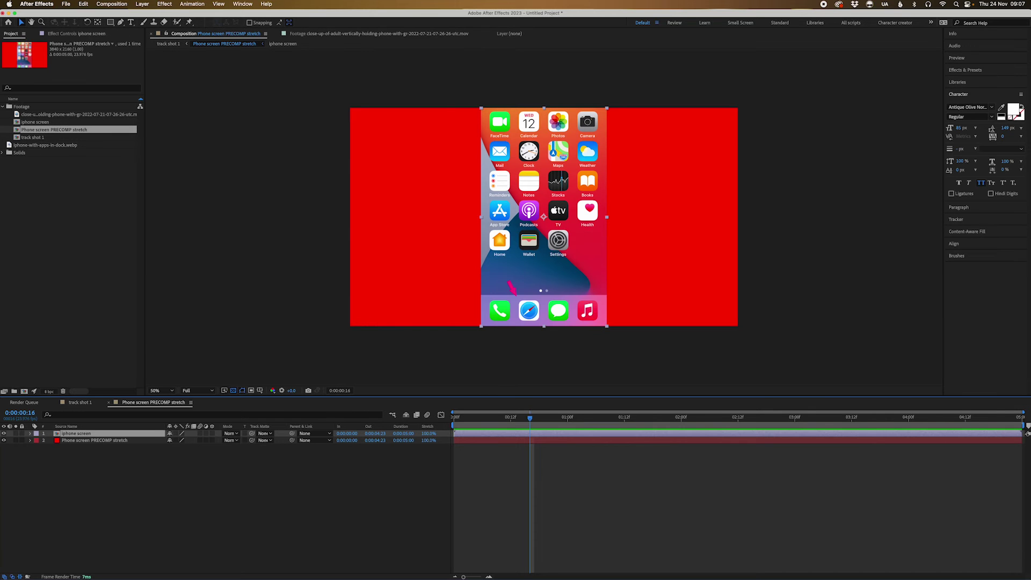
# Step: Open the iphone screen composition and draw a white rectangle over the middle of the home screen
pyautogui.doubleClick(536, 434)
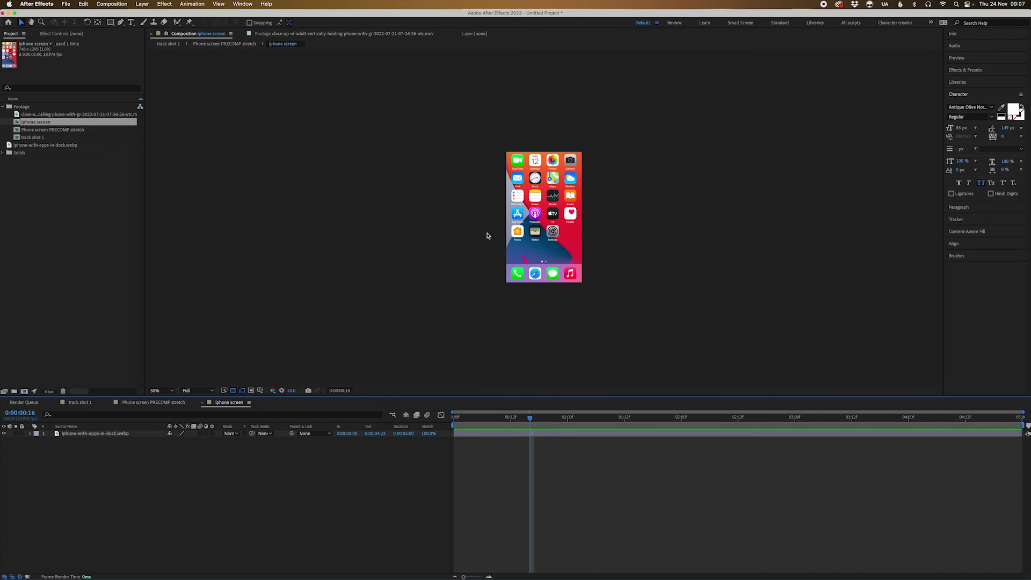
pyautogui.click(111, 22)
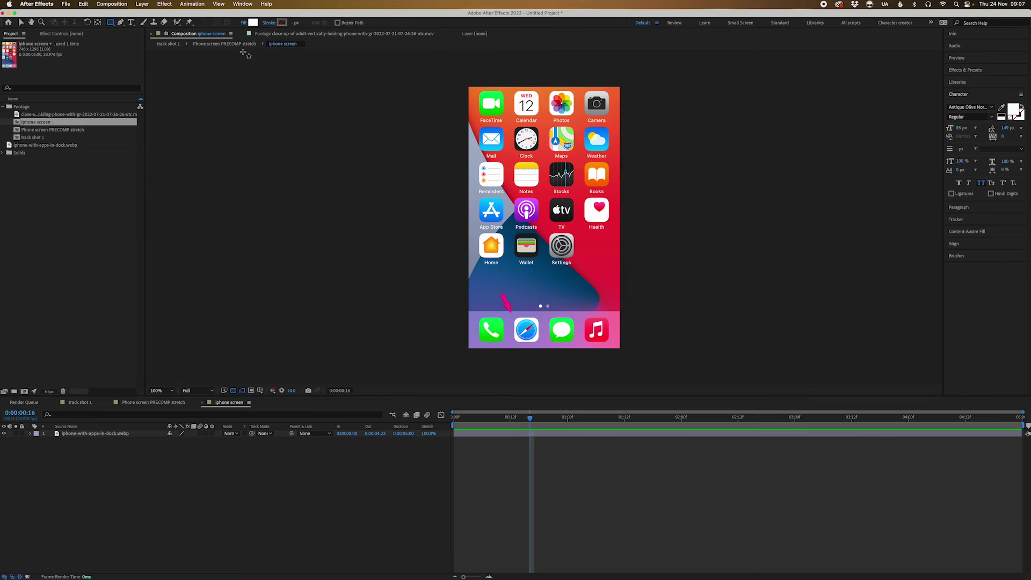
pyautogui.moveTo(481, 136); pyautogui.dragTo(609, 307)
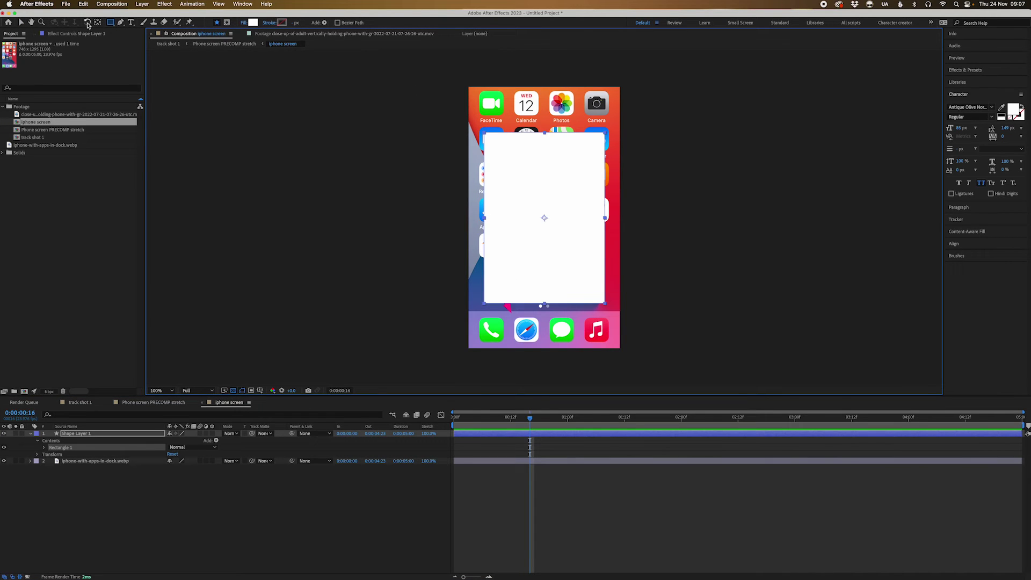
# Step: Add the text "Hello everyone!" over the white rectangle
pyautogui.click(131, 22)
pyautogui.click(516, 180)
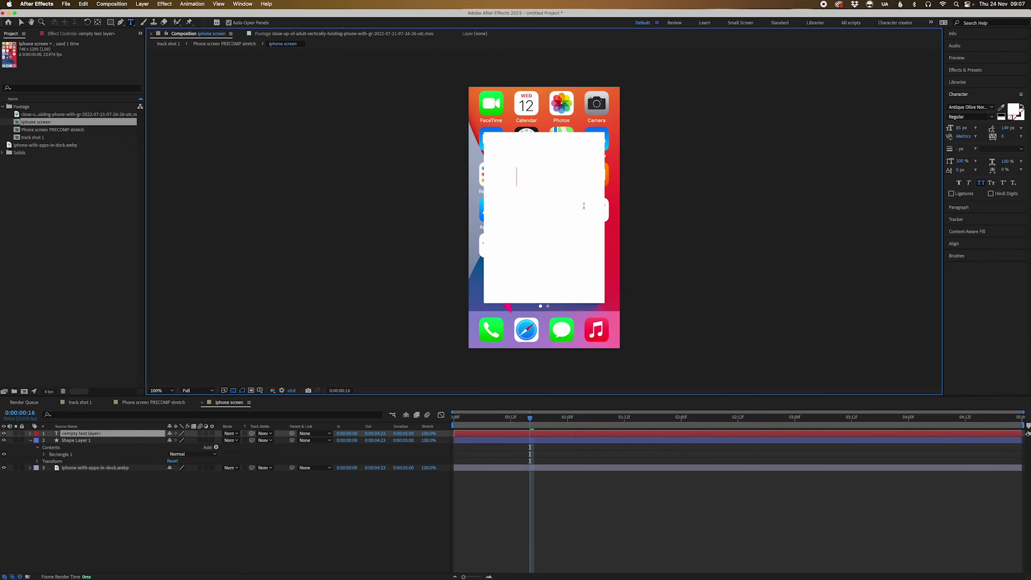
pyautogui.write('Hello')
pyautogui.press('super+a')
pyautogui.write('Hello everyone!')
# Step: Change the fill color of the "Hello everyone!" text to black
pyautogui.press('super+a')
pyautogui.click(1012, 110)
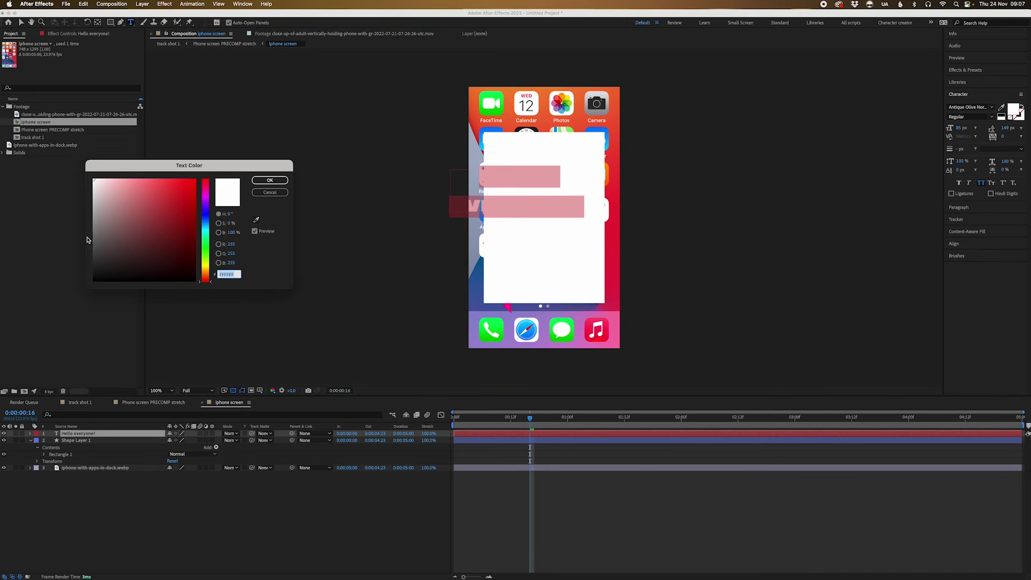
pyautogui.moveTo(94, 244); pyautogui.dragTo(206, 292)
pyautogui.click(270, 180)
pyautogui.click(564, 483)
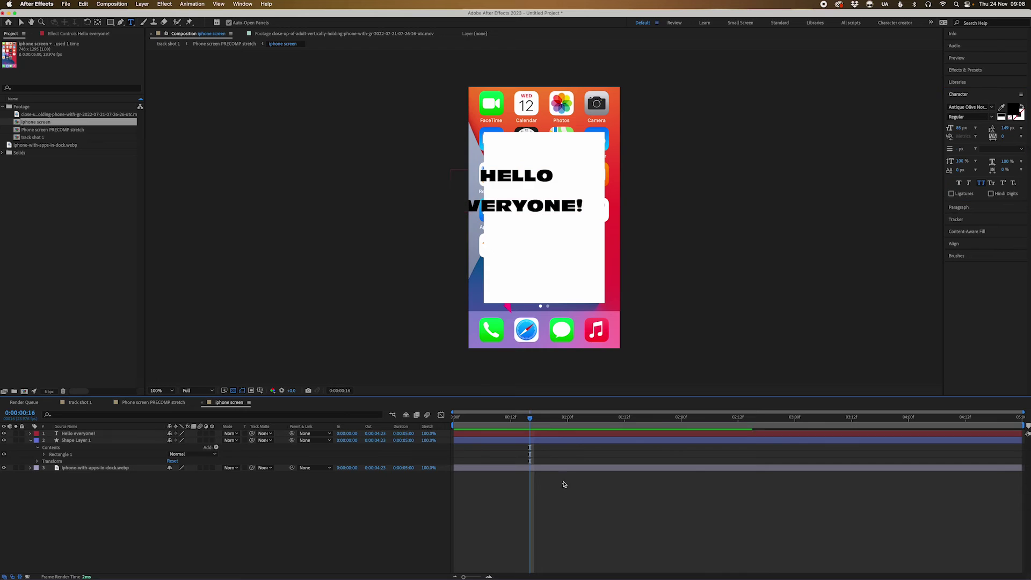
# Step: Center the text's anchor point and the text in the composition, and reduce it to 55 px with 73 px leading
pyautogui.click(572, 435)
pyautogui.press('super+alt+Home')
pyautogui.press('super+Home')
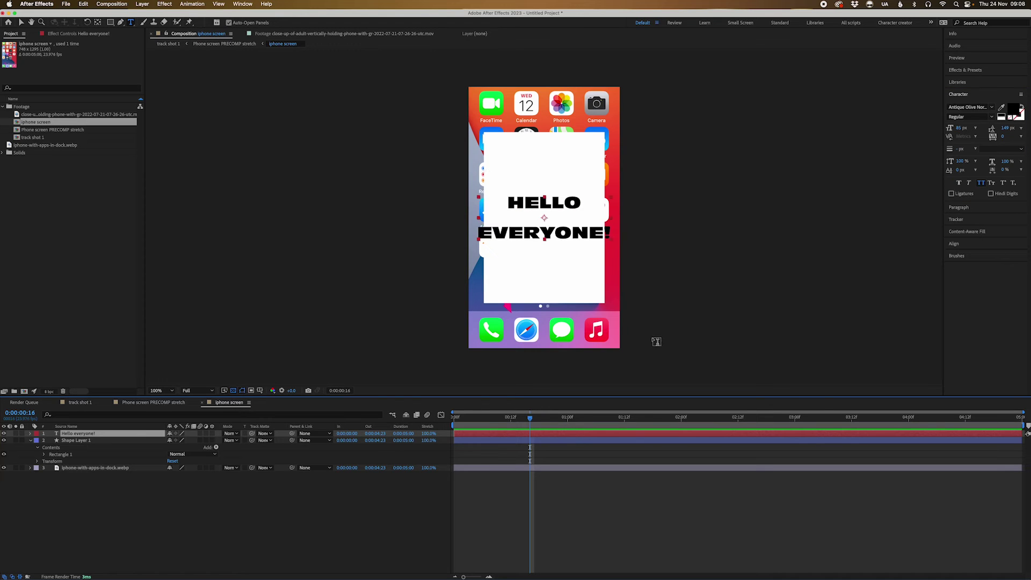
pyautogui.moveTo(961, 128)
pyautogui.mouseDown()
pyautogui.moveTo(951, 133)
pyautogui.moveTo(1002, 132)
pyautogui.moveTo(976, 134)
pyautogui.mouseUp()
pyautogui.click(572, 529)
# Step: Stretch the iphone screen layer across the whole Phone screen PRECOMP stretch composition with Fit to Comp
pyautogui.click(224, 43)
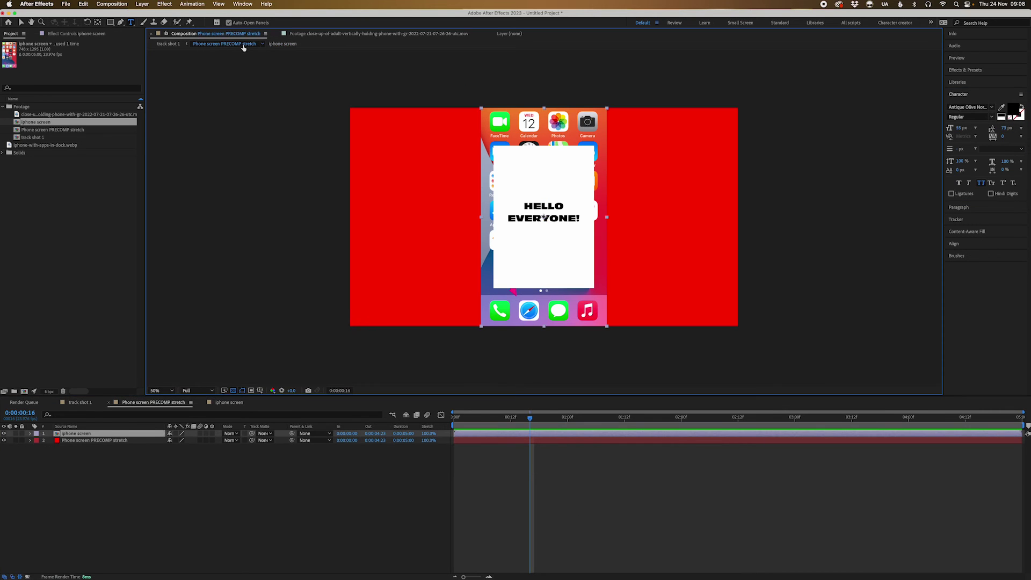
pyautogui.click(168, 43)
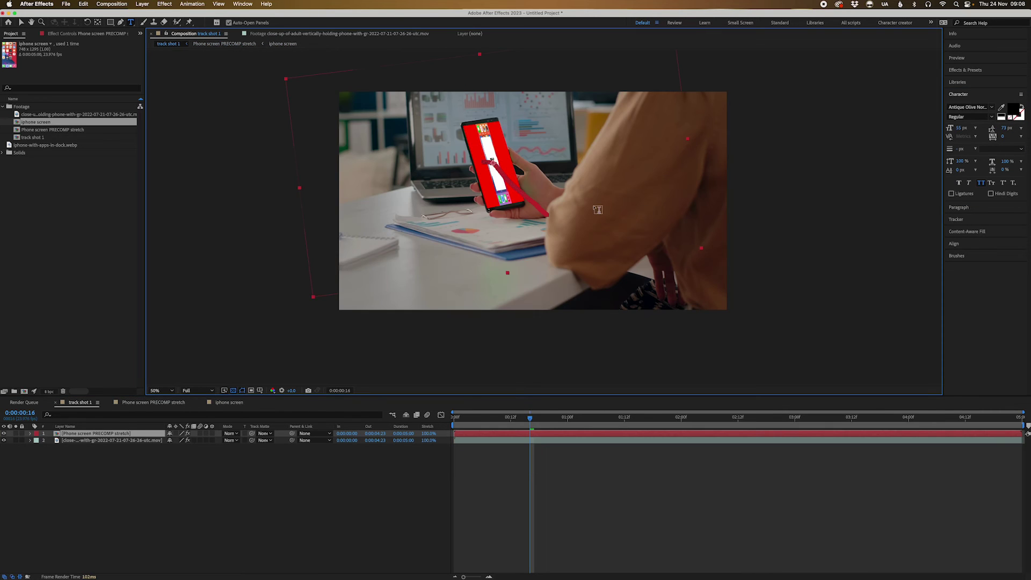
pyautogui.doubleClick(543, 436)
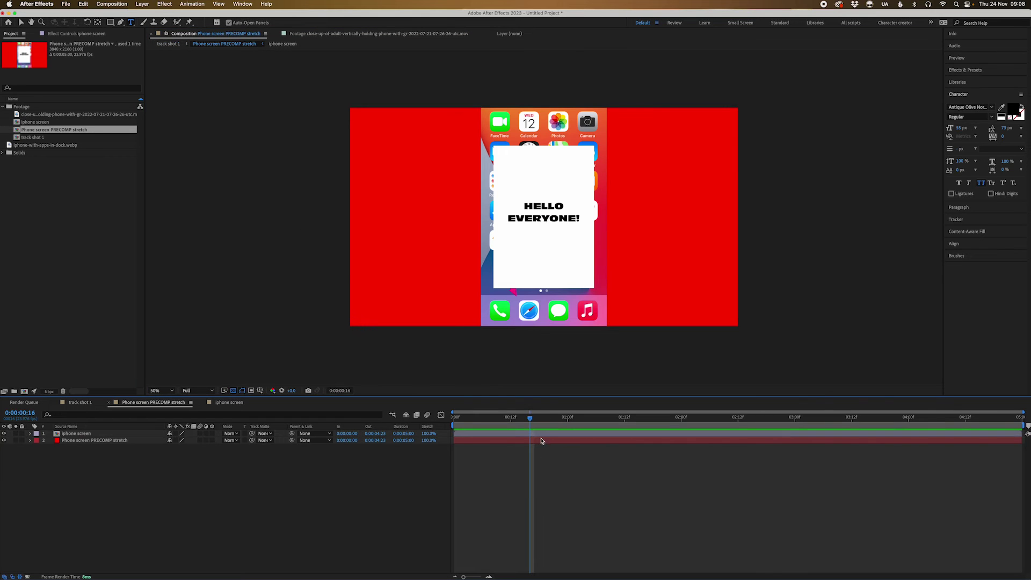
pyautogui.rightClick(530, 435)
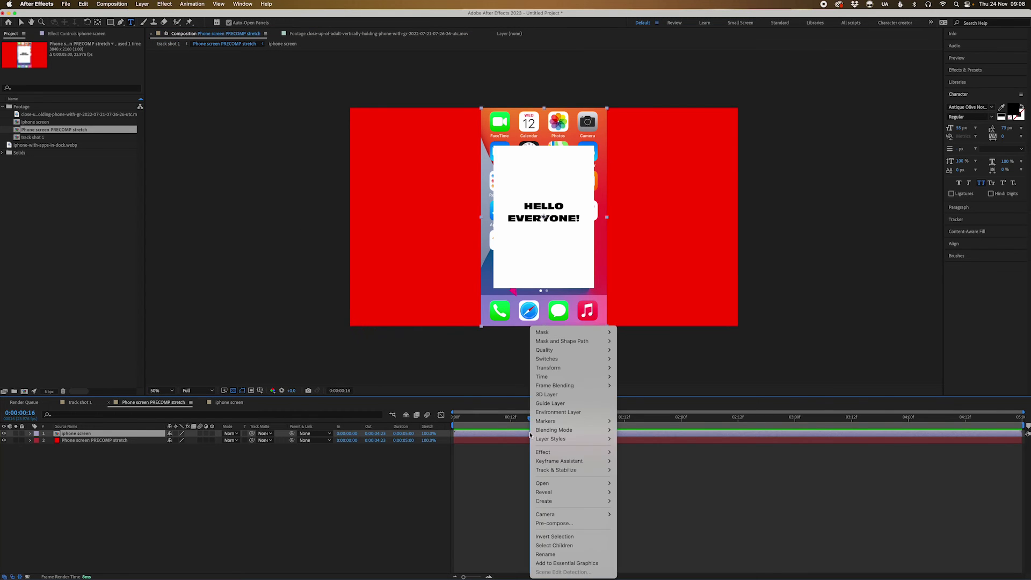
pyautogui.moveTo(555, 368)
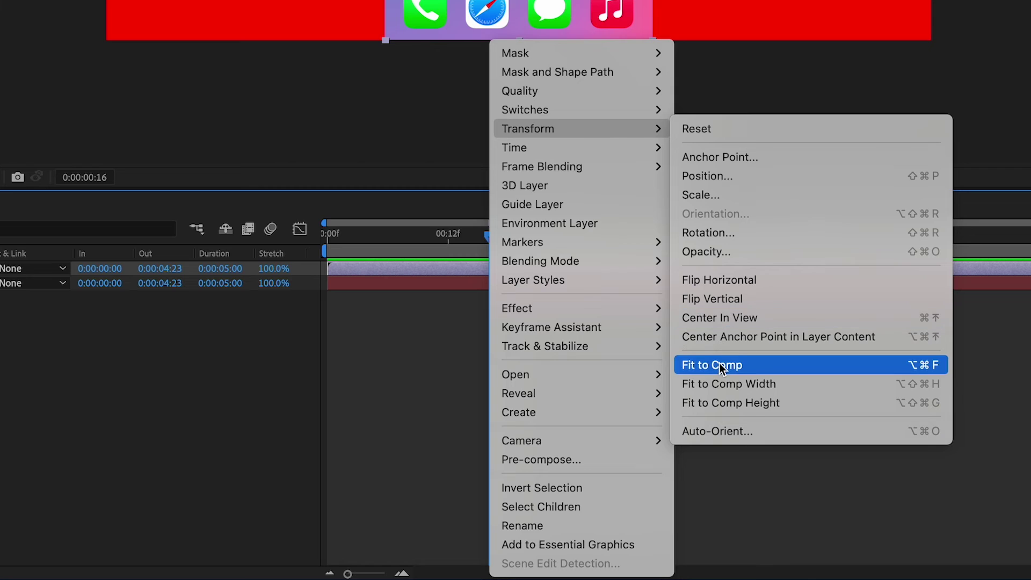
pyautogui.click(722, 365)
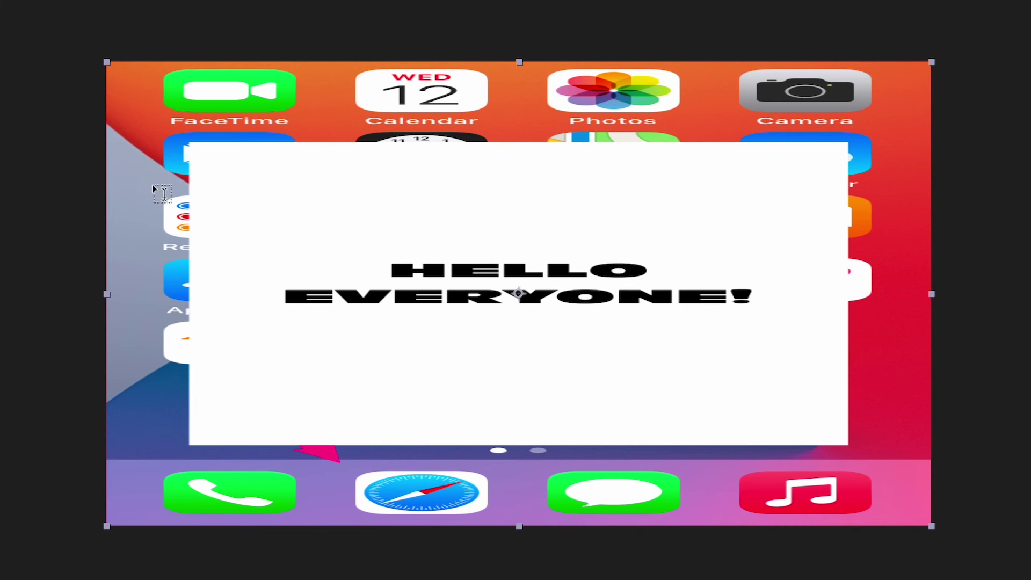
pyautogui.click(967, 406)
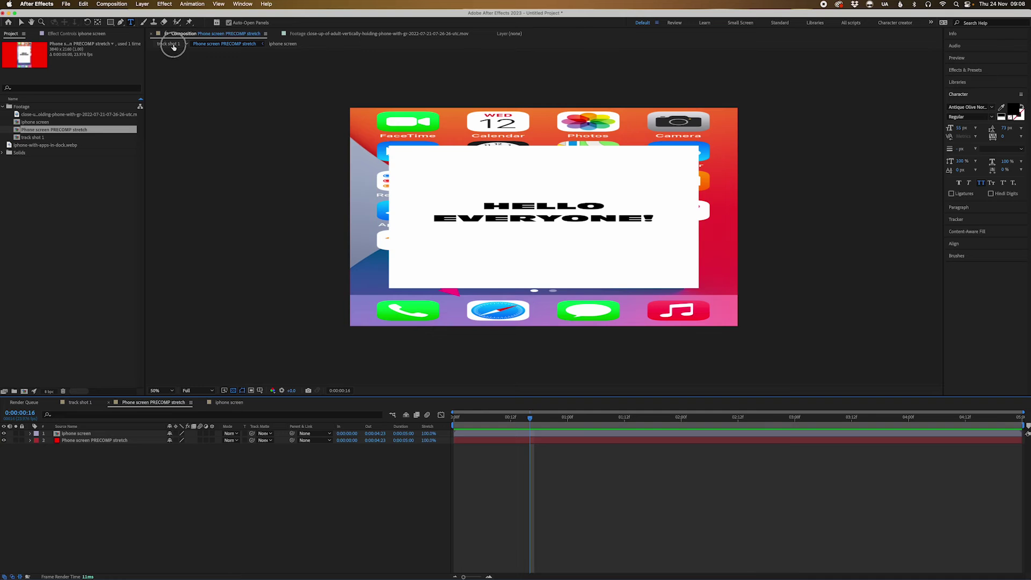
# Step: Play track shot 1 from the first frame to check the phone's new screen content, and reopen the phone screen precomp
pyautogui.click(168, 44)
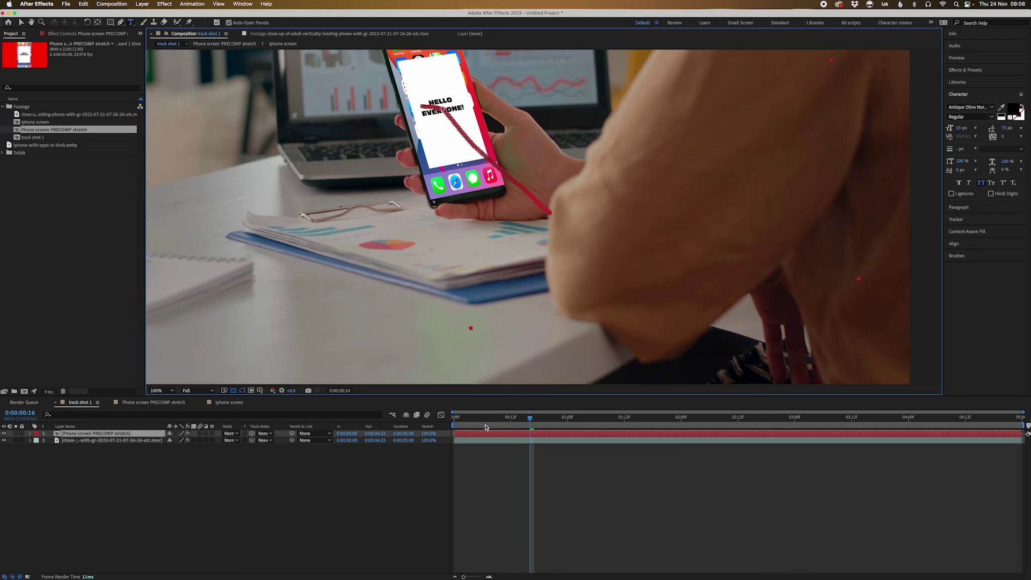
pyautogui.click(472, 465)
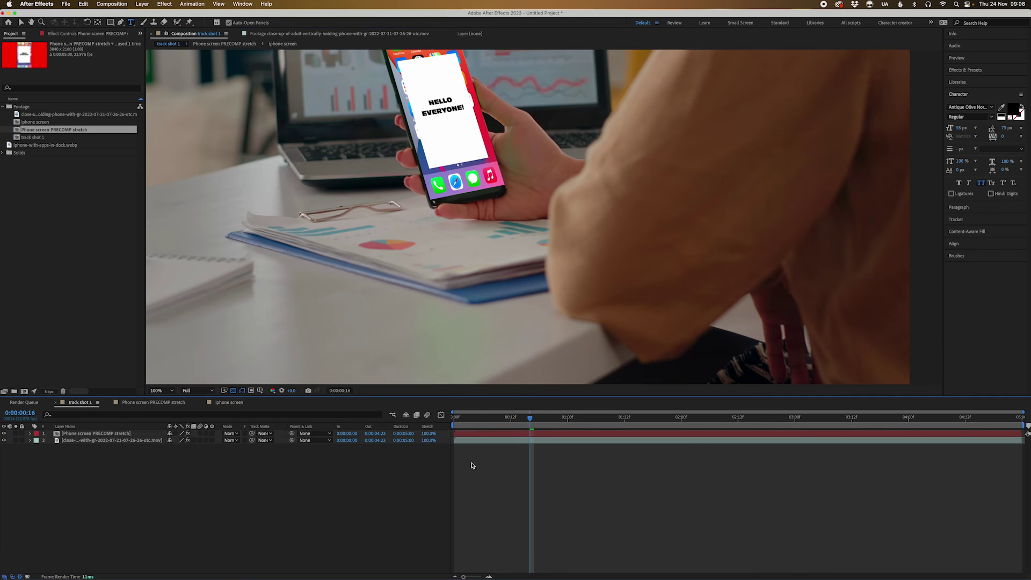
pyautogui.press('Home')
pyautogui.press(',')
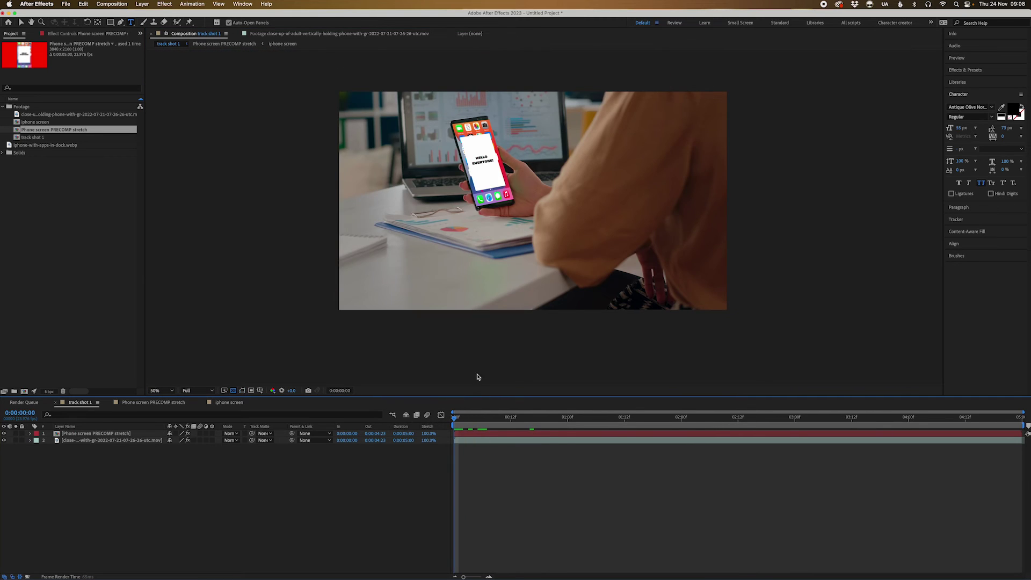
pyautogui.press('space')
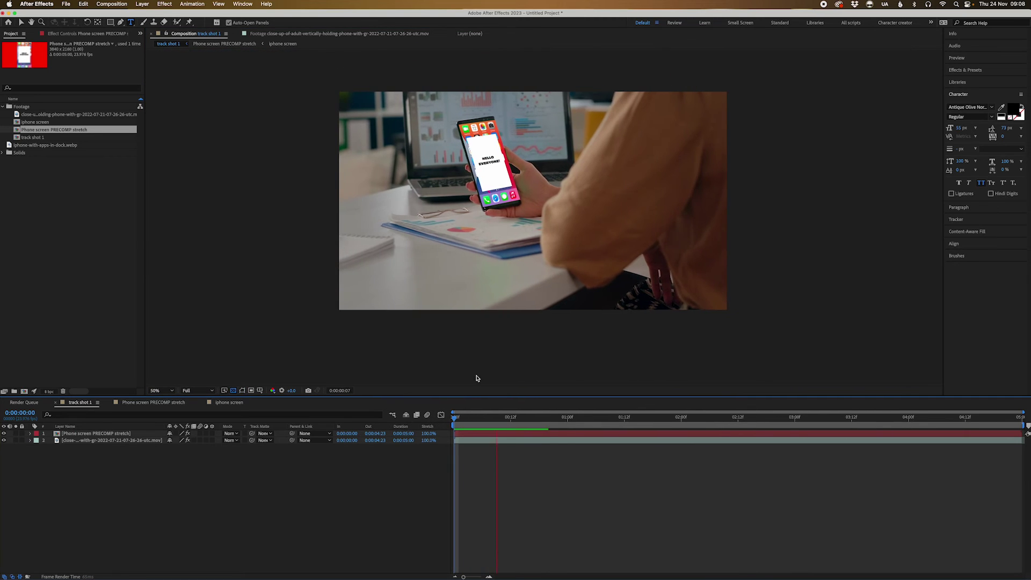
pyautogui.doubleClick(607, 431)
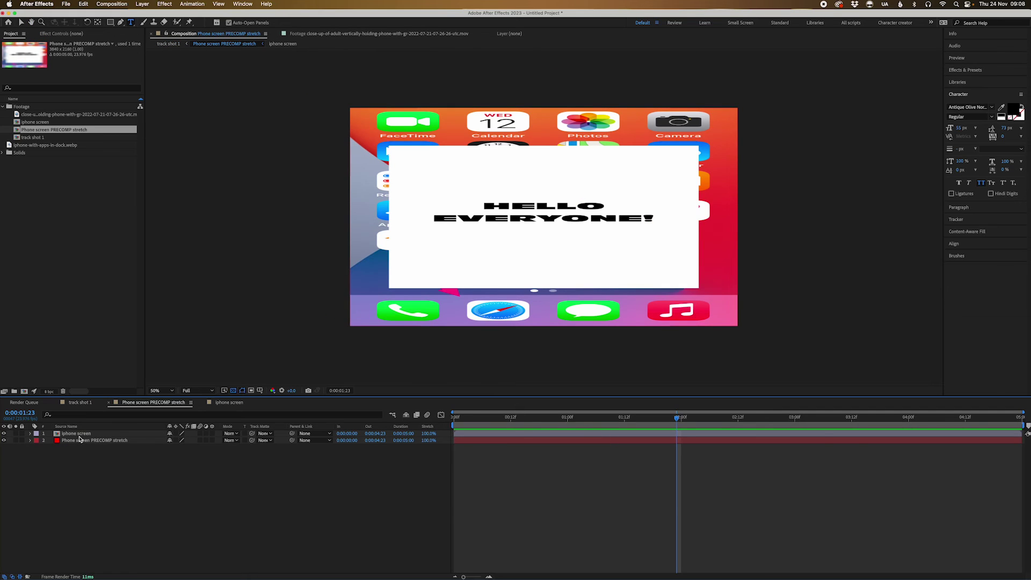
# Step: In the iphone screen composition, parent the "Hello everyone!" text and the white rectangle shape layer to a new null at the first frame
pyautogui.doubleClick(76, 433)
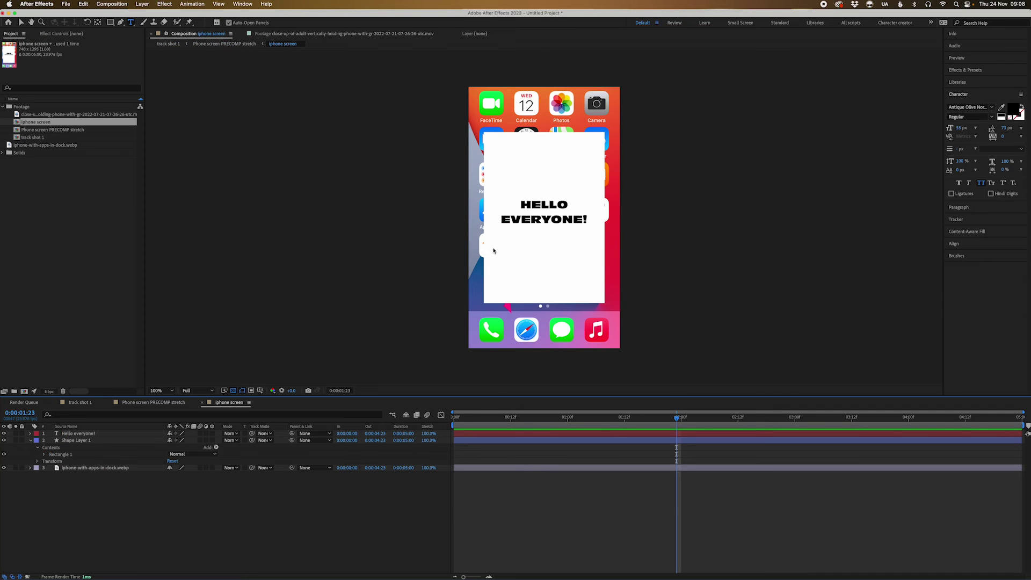
pyautogui.scroll(1, 494, 251)
pyautogui.click(89, 440)
pyautogui.moveTo(482, 419); pyautogui.dragTo(450, 426)
pyautogui.keyDown('shift'); pyautogui.click(465, 434); pyautogui.keyUp('shift')
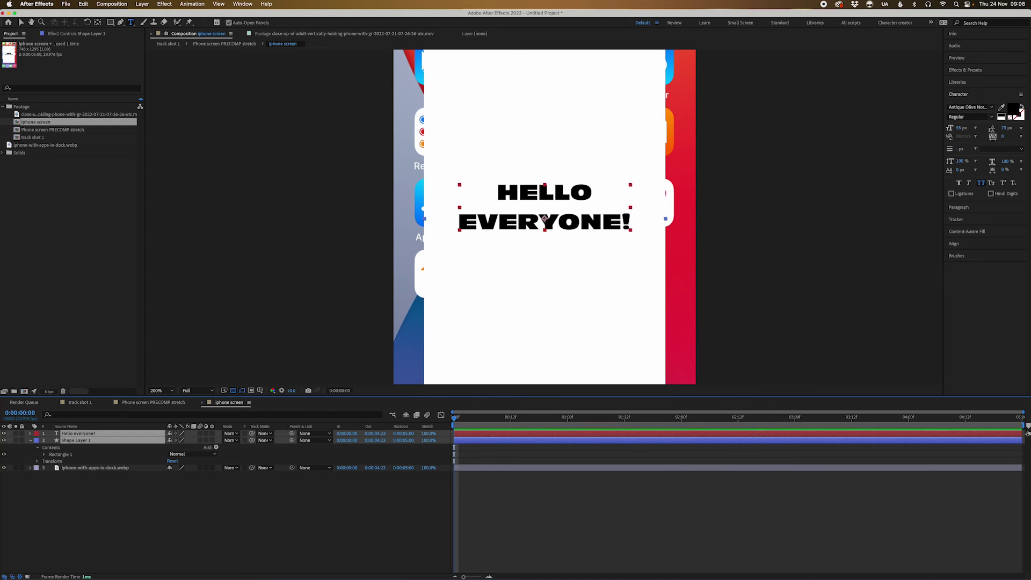
pyautogui.press('super+alt+shift+y')
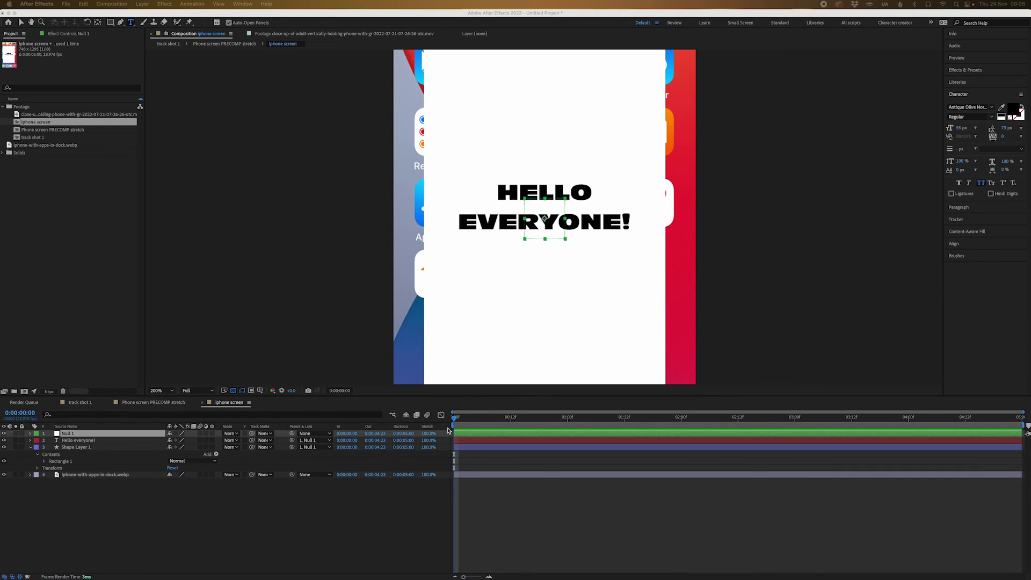
# Step: Keyframe the null's scale from 0% at the first frame to 100% about five frames in
pyautogui.moveTo(456, 420); pyautogui.dragTo(428, 423)
pyautogui.hotkey('alt', 's')
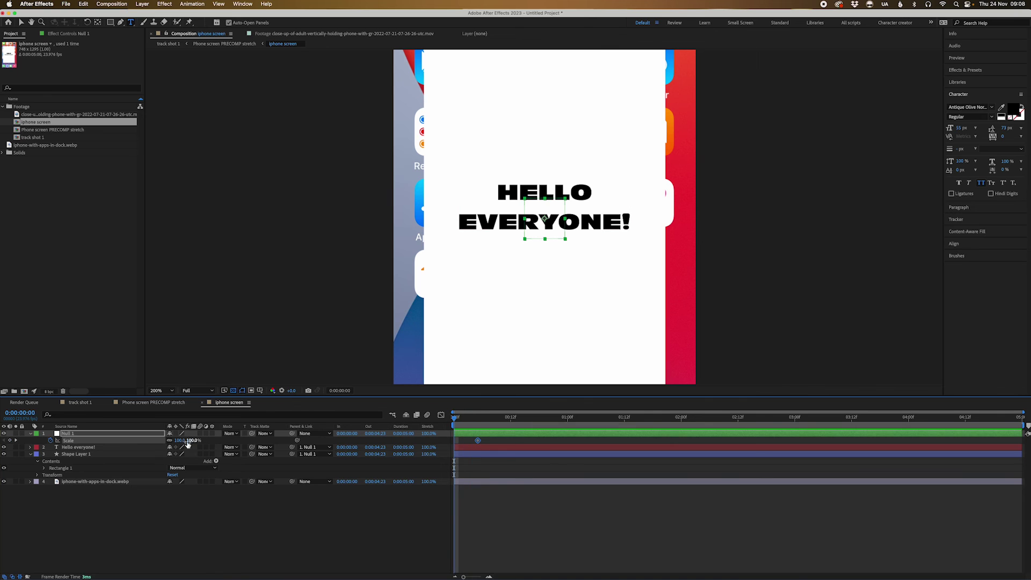
pyautogui.write('17')
pyautogui.press('Return')
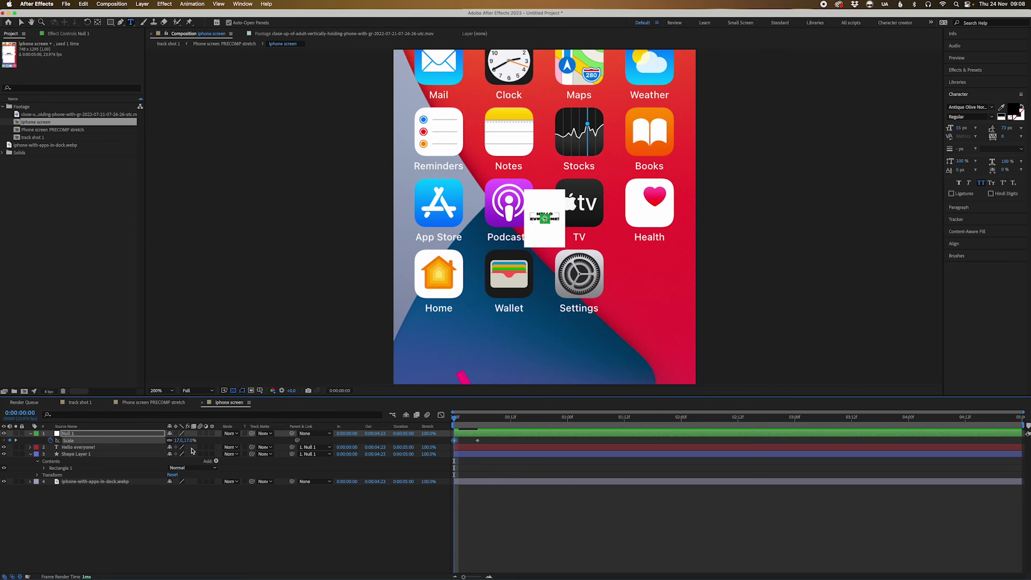
pyautogui.click(179, 441)
pyautogui.write('0')
pyautogui.press('Return')
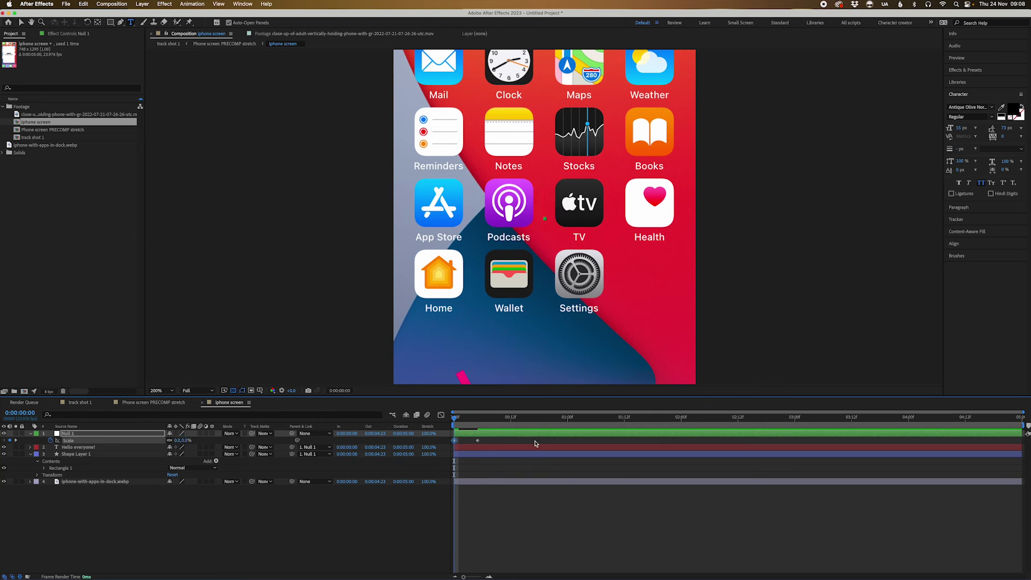
# Step: Move the null's 100% scale keyframe to about frame 4 with easing, and preview the pop-up animation
pyautogui.moveTo(477, 440); pyautogui.dragTo(472, 440)
pyautogui.click(506, 547)
pyautogui.press('space')
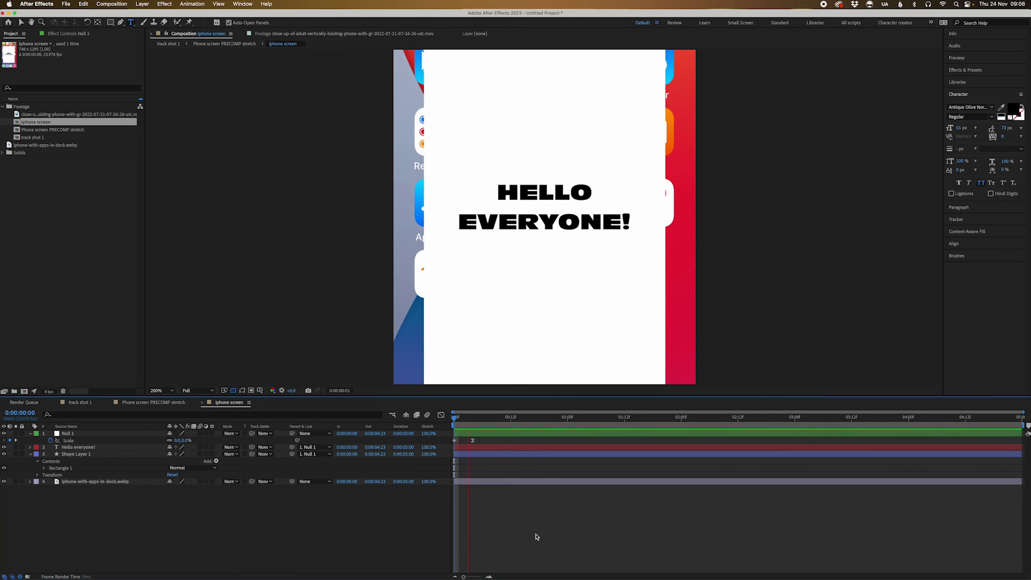
# Step: Return to track shot 1 through the phone screen precomp and play it to check the pop-up on the phone
pyautogui.click(239, 43)
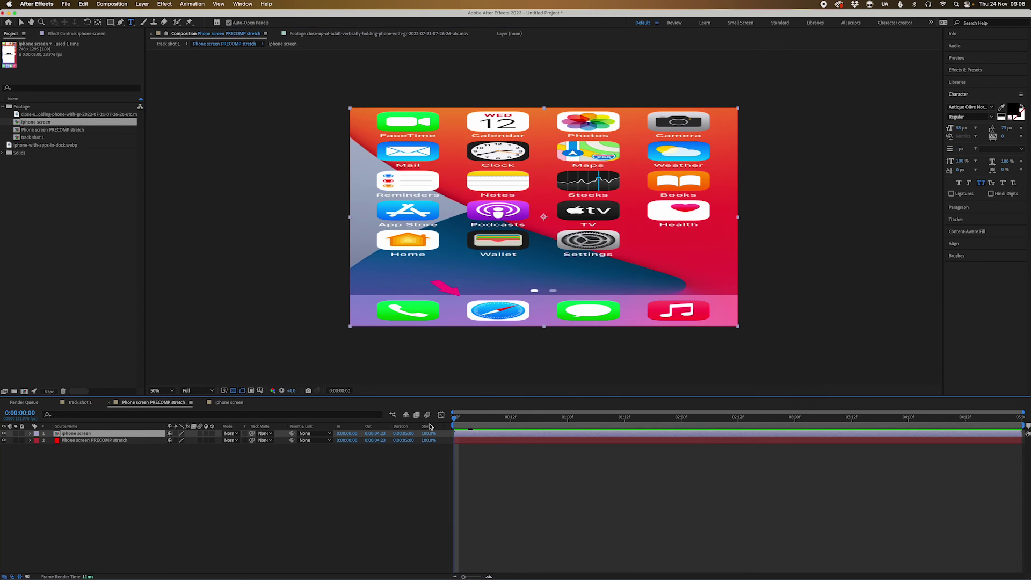
pyautogui.click(170, 44)
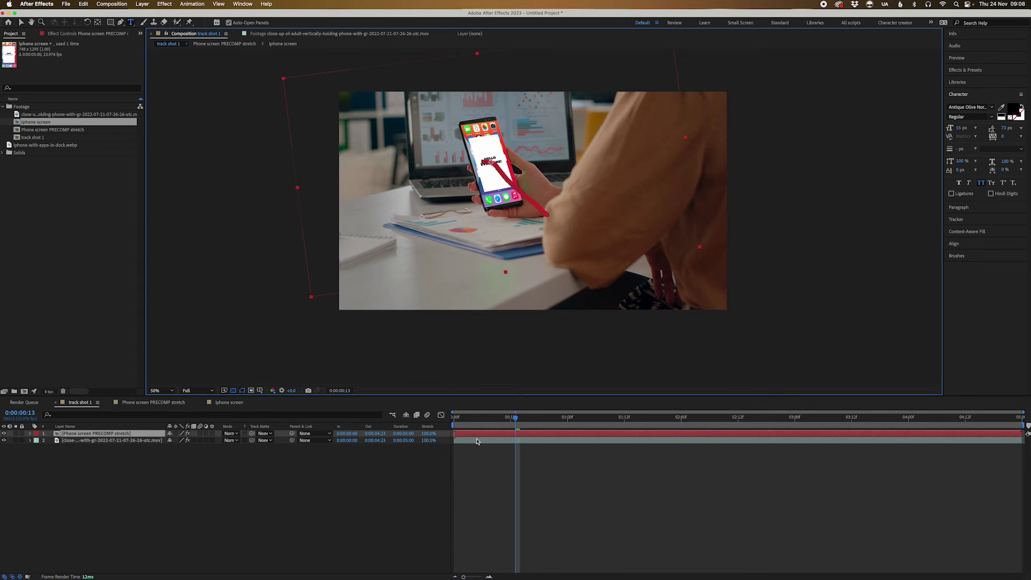
pyautogui.press('space')
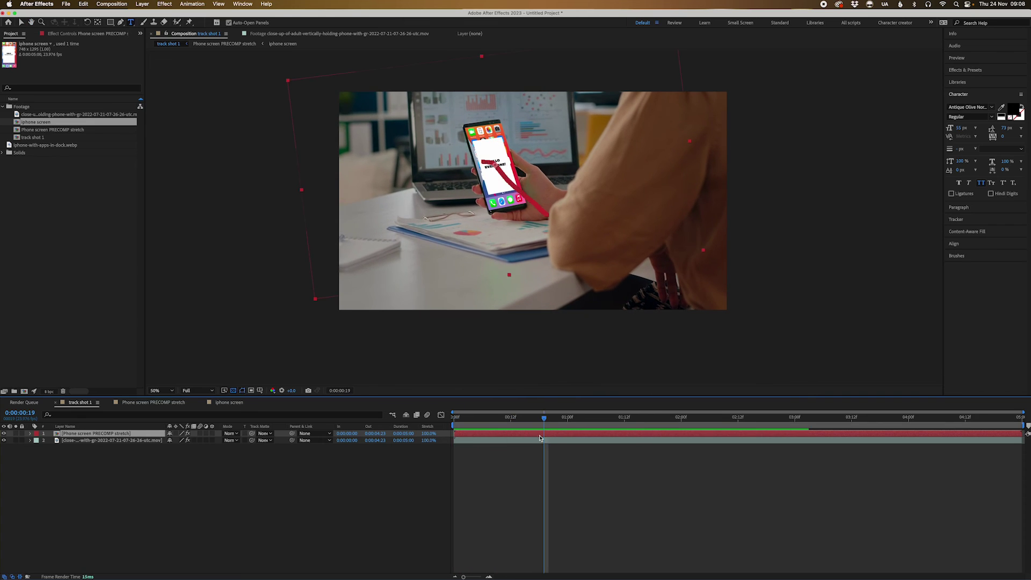
# Step: Reopen the nested iphone screen composition and replace the "Hello everyone!" text with "Iphones rule!!"
pyautogui.doubleClick(539, 436)
pyautogui.doubleClick(513, 436)
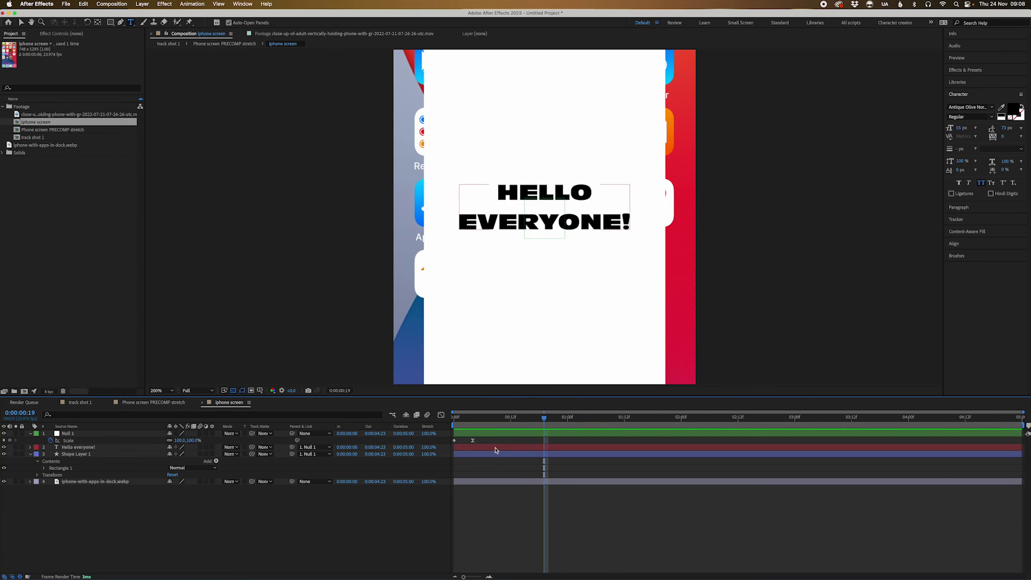
pyautogui.doubleClick(494, 448)
pyautogui.write('Iphones rul')
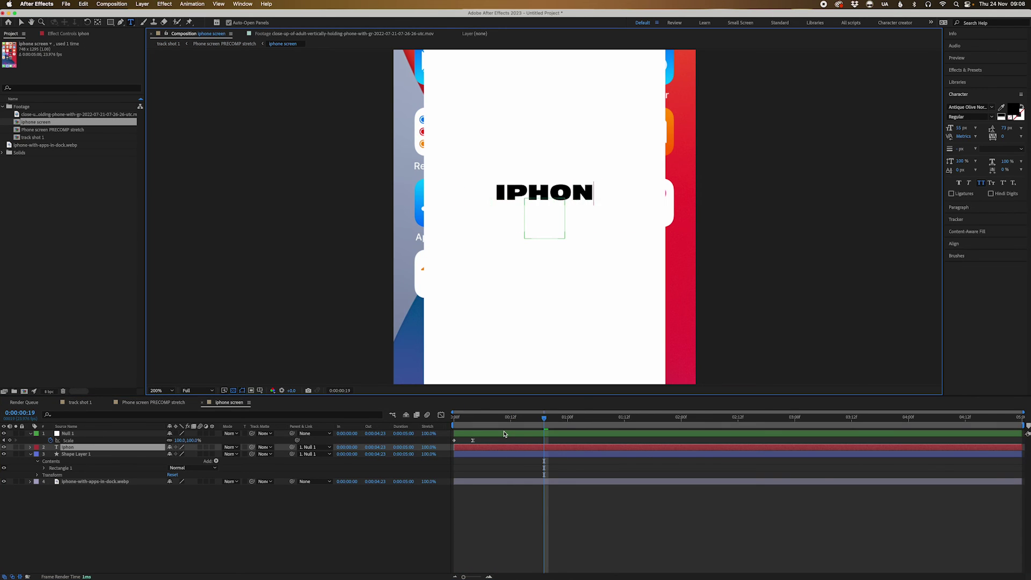
pyautogui.write('l')
pyautogui.press('BackSpace')
pyautogui.write('e!!')
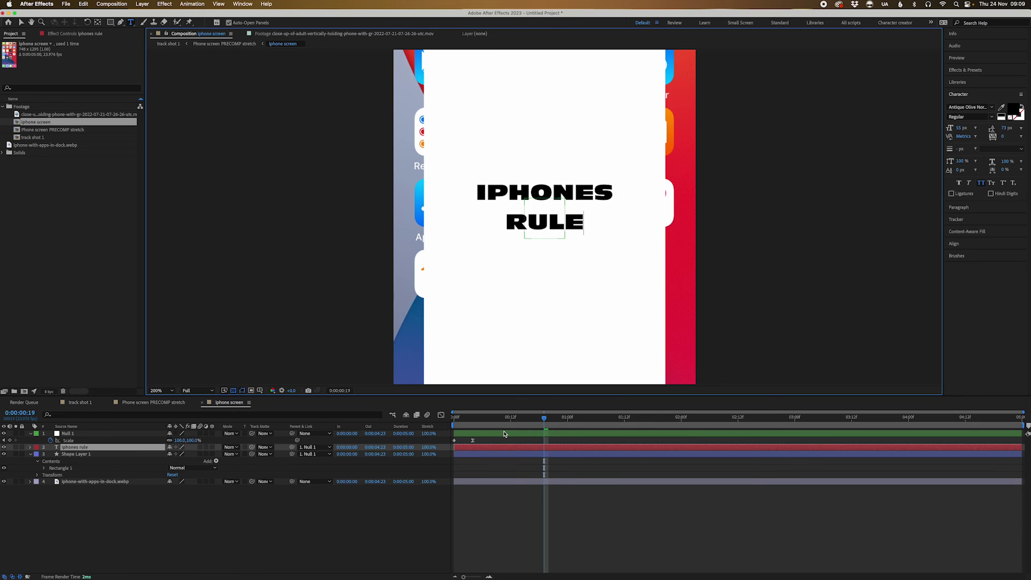
# Step: Play track shot 1 from the first frame to check the new pop-up text on the phone
pyautogui.click(168, 44)
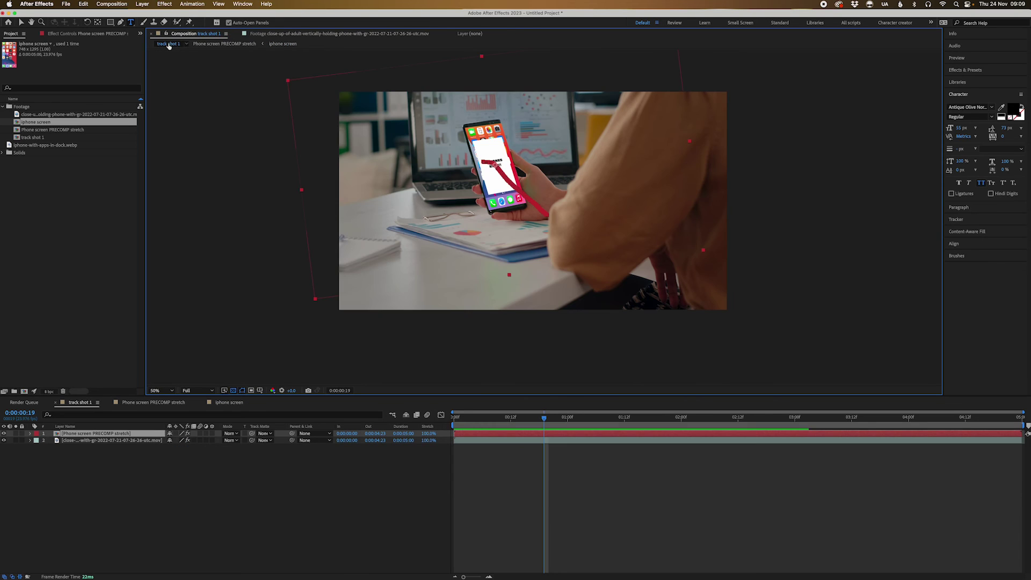
pyautogui.press('space')
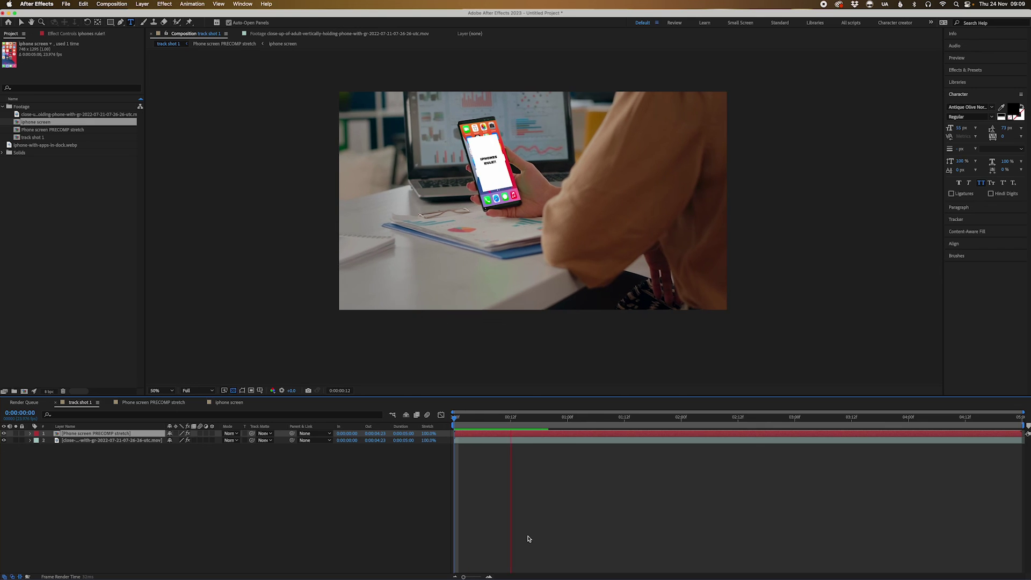
pyautogui.click(535, 435)
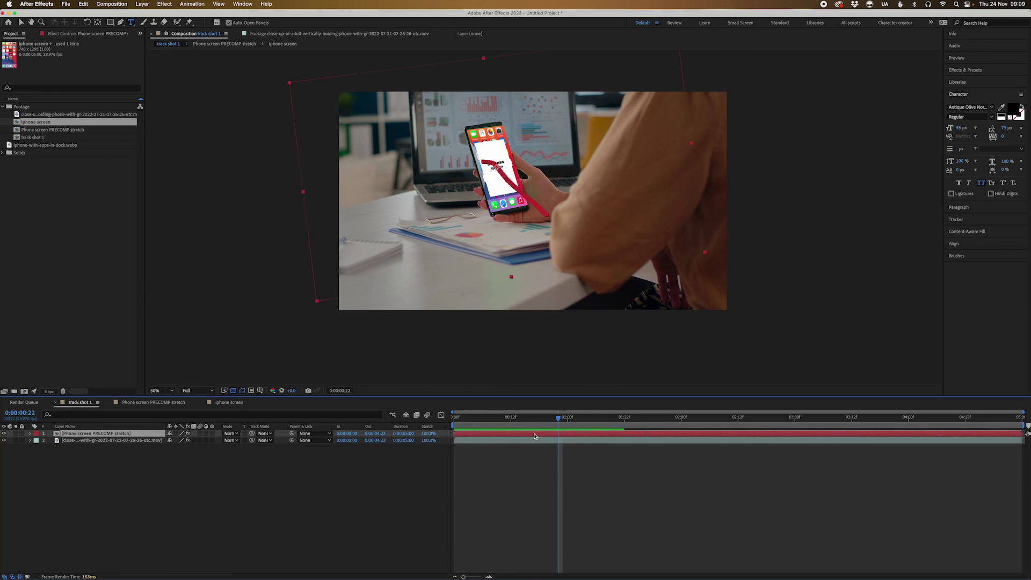
# Step: Find the Curves effect and apply it to the Phone screen PRECOMP stretch layer
pyautogui.scroll(2, 491, 192)
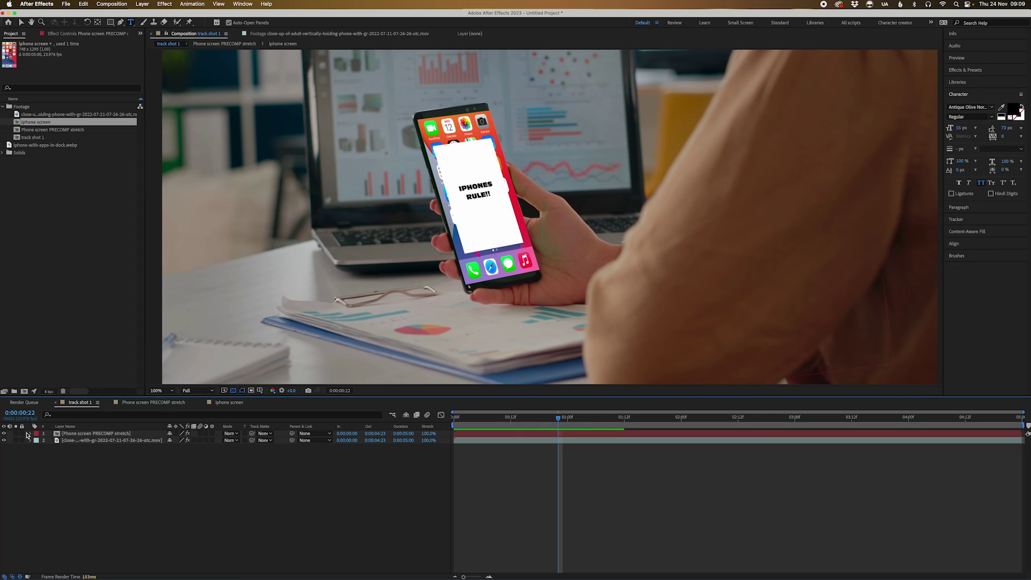
pyautogui.click(130, 435)
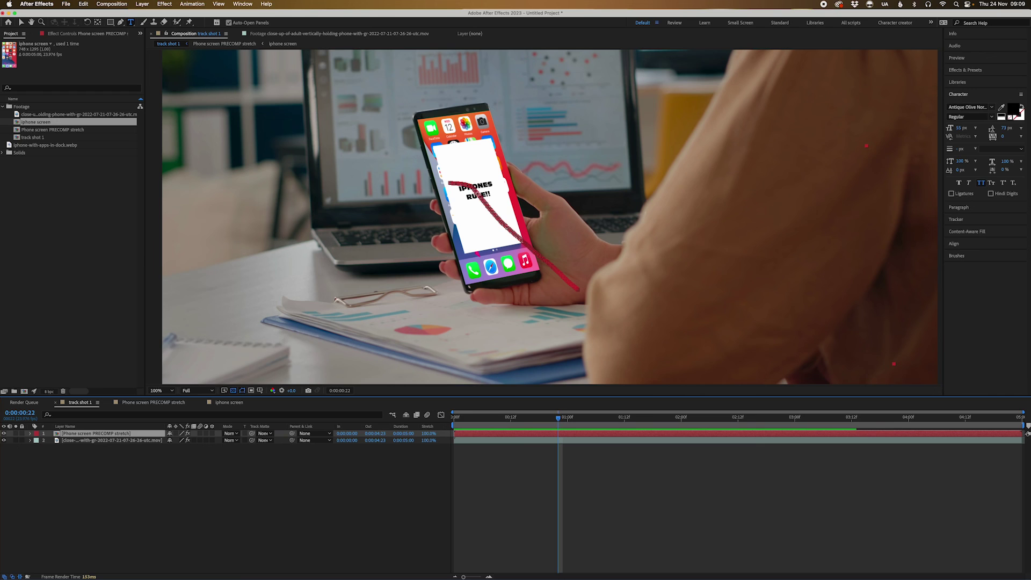
pyautogui.click(965, 70)
pyautogui.click(969, 80)
pyautogui.write('cur')
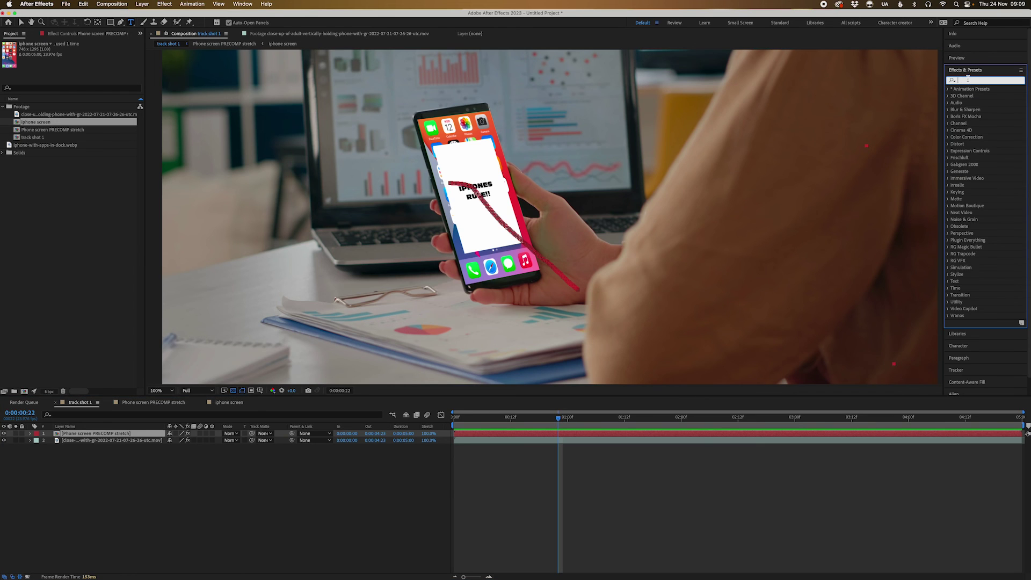
pyautogui.write('ves')
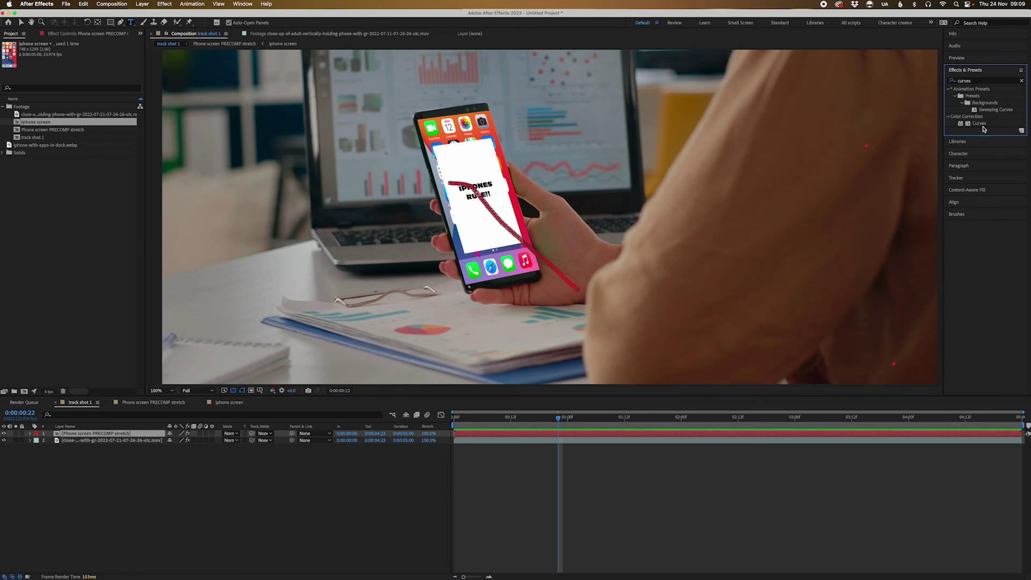
pyautogui.moveTo(984, 129); pyautogui.dragTo(583, 433)
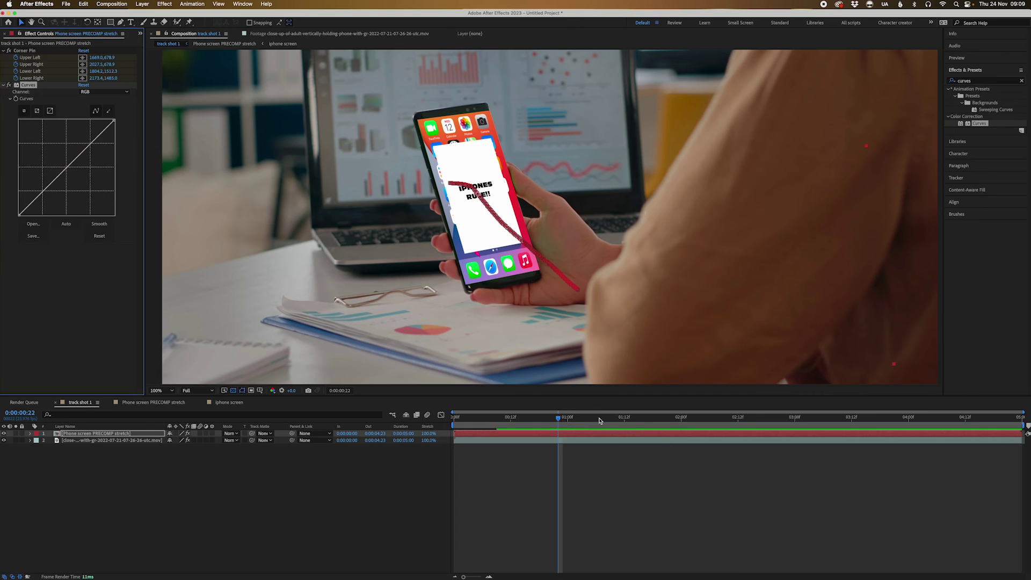
# Step: Lower the white end of the RGB curve to a bit over half height and raise its black end slightly
pyautogui.moveTo(111, 120); pyautogui.dragTo(129, 146)
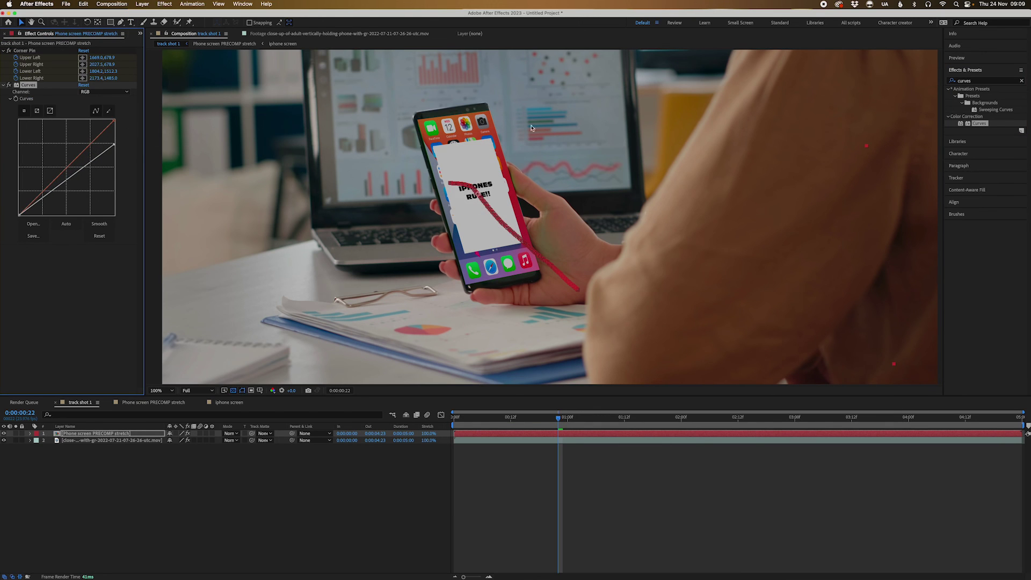
pyautogui.moveTo(112, 145); pyautogui.dragTo(114, 147)
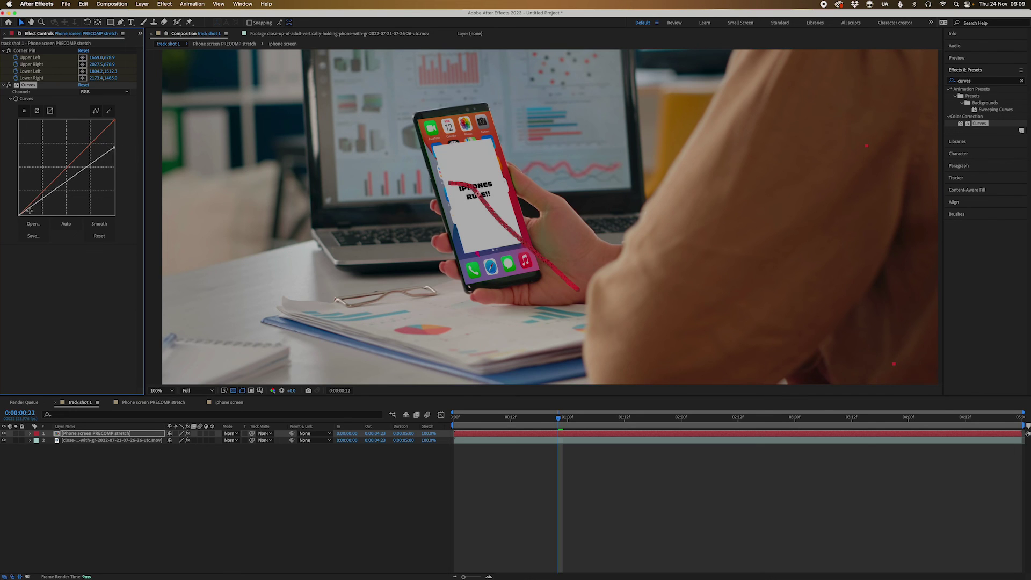
pyautogui.moveTo(20, 217); pyautogui.dragTo(18, 210)
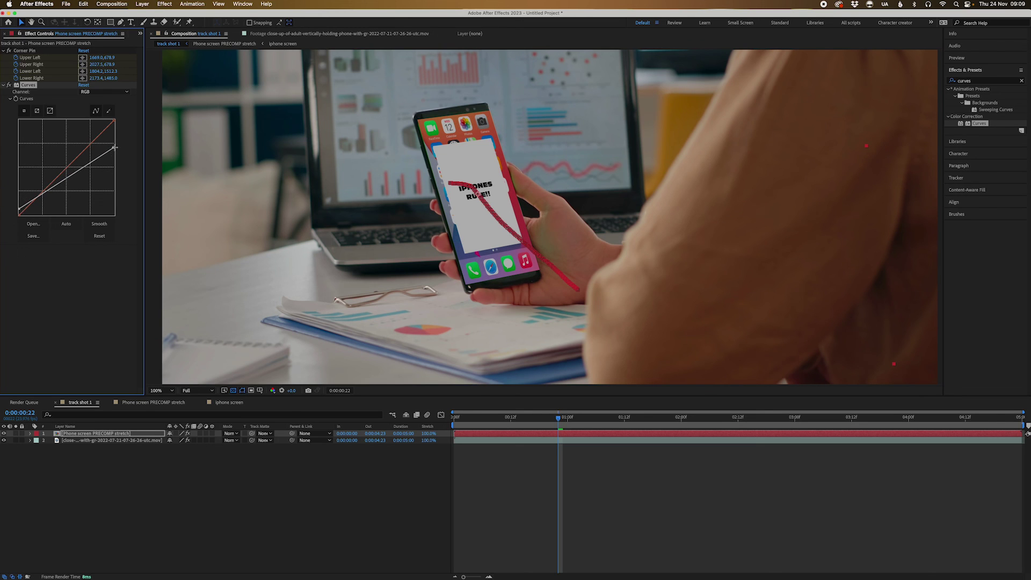
pyautogui.moveTo(114, 147); pyautogui.dragTo(121, 160)
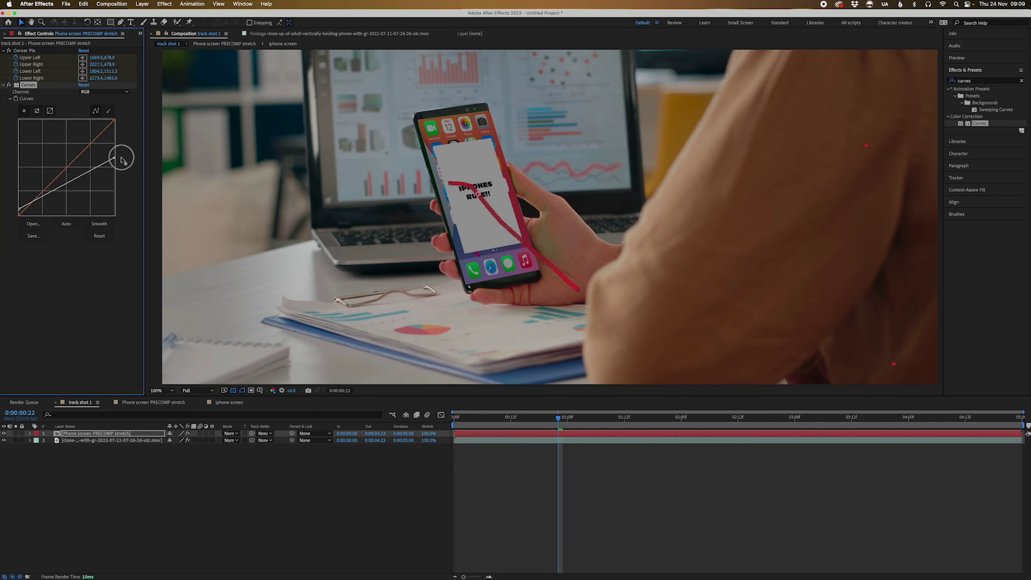
# Step: Play track shot 1 from the first frame to review the color-corrected phone screen
pyautogui.click(519, 473)
pyautogui.scroll(-1, 519, 379)
pyautogui.moveTo(482, 417); pyautogui.dragTo(370, 433)
pyautogui.press('space')
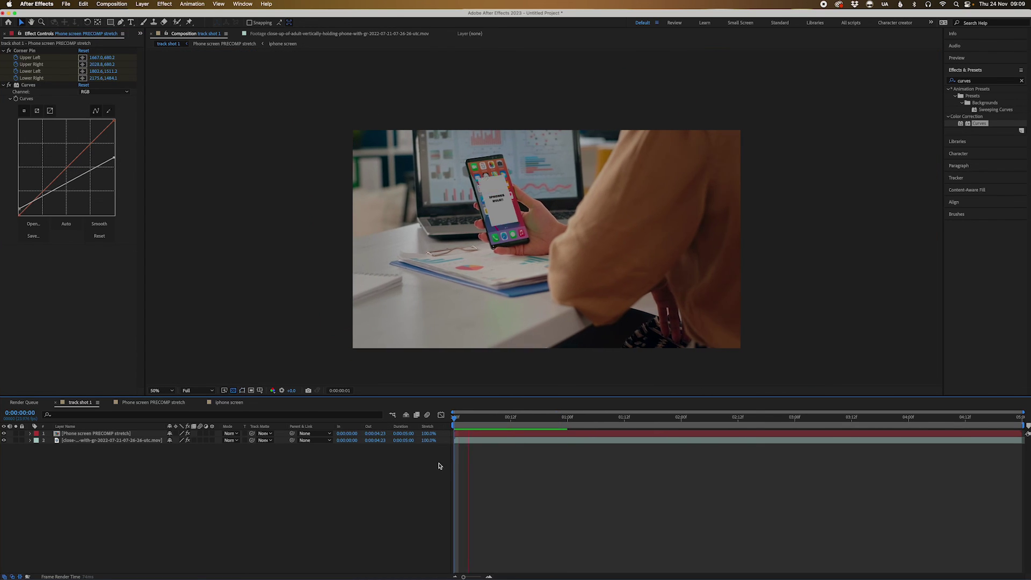